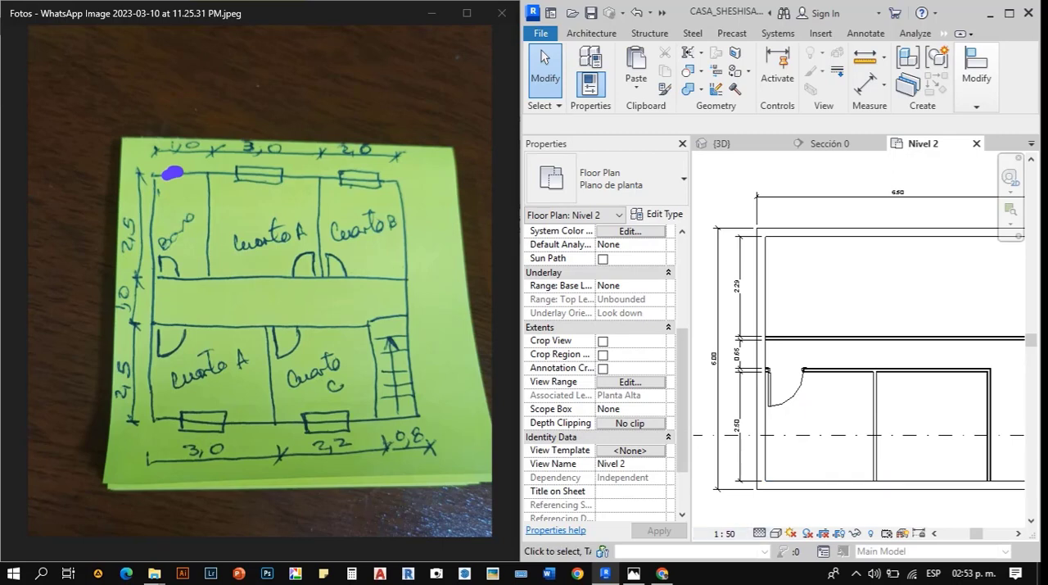
# - Dimension the interior width of the lower Cuarto A between the outer wall face and the partition, below the plan
pyautogui.scroll(3, 858, 327)
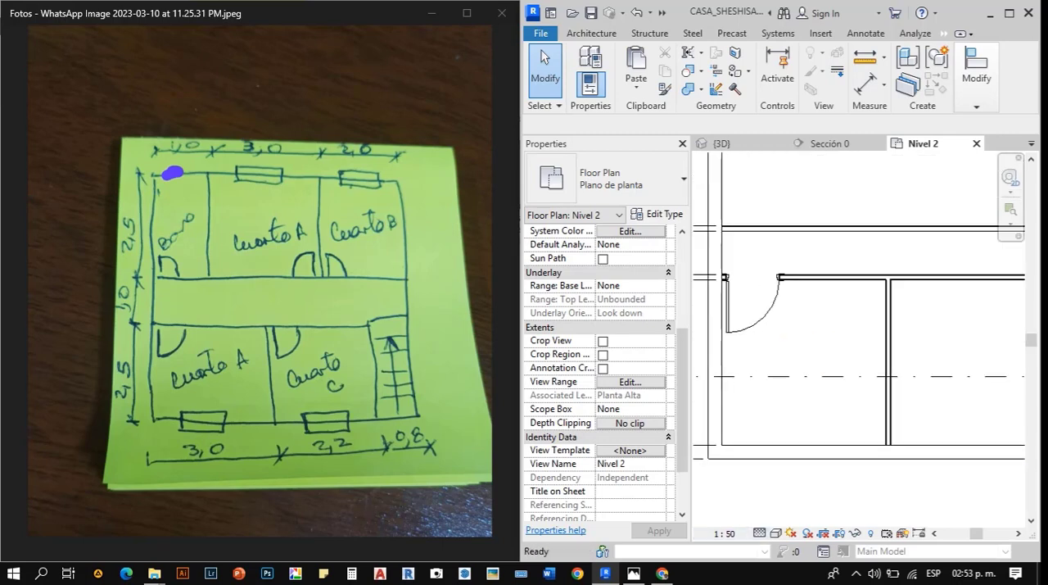
pyautogui.press('d')
pyautogui.press('i')
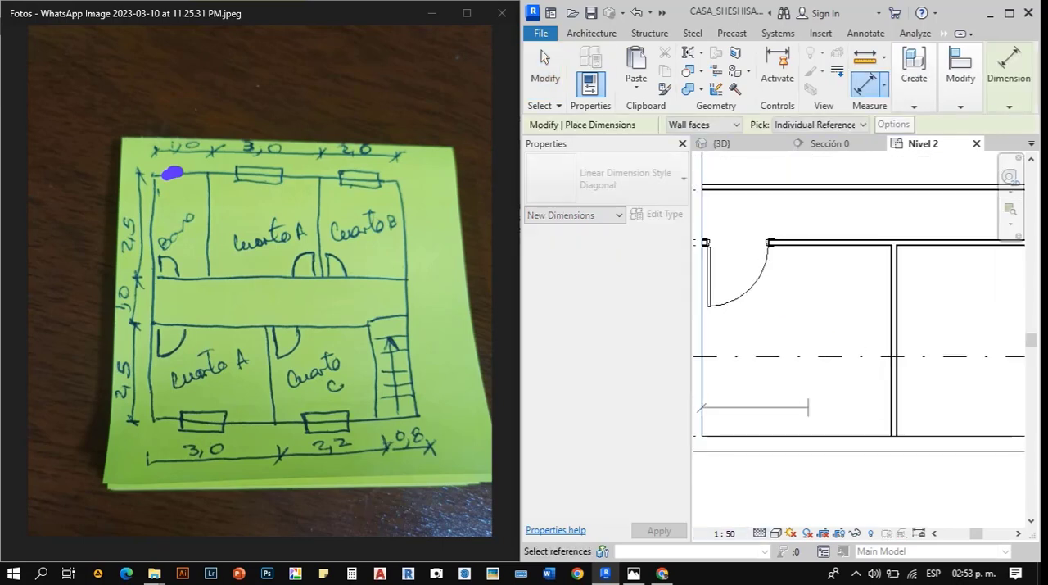
pyautogui.scroll(5, 896, 328)
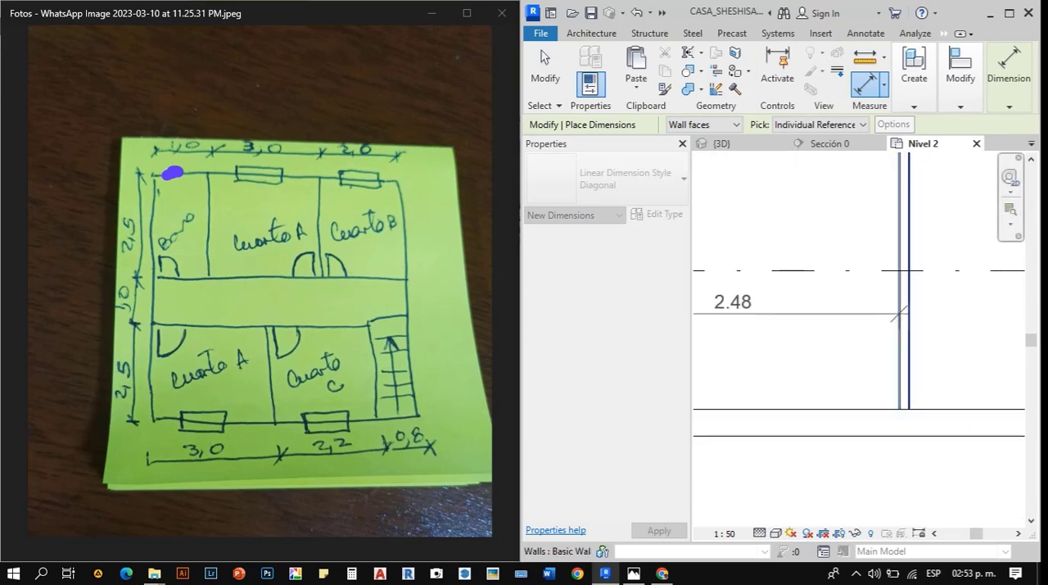
pyautogui.scroll(-6, 907, 317)
pyautogui.scroll(3, 835, 384)
pyautogui.click(786, 392)
pyautogui.scroll(-1, 737, 393)
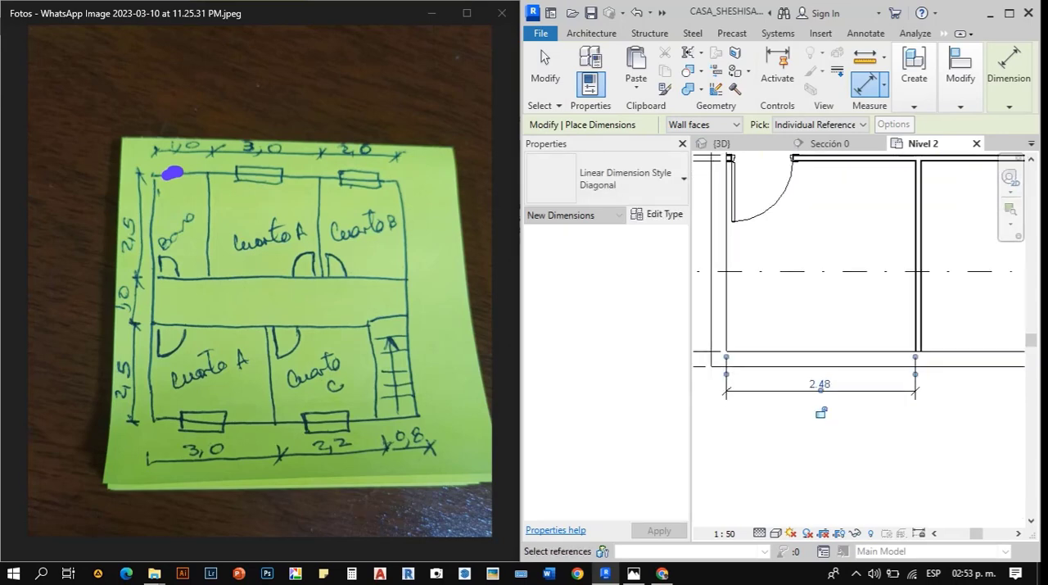
# - Dimension the interior width of Cuarto C between its two partition faces, in line with the neighbouring room's dimension
pyautogui.scroll(-2, 758, 375)
pyautogui.scroll(6, 843, 358)
pyautogui.click(826, 363)
pyautogui.scroll(-2, 794, 364)
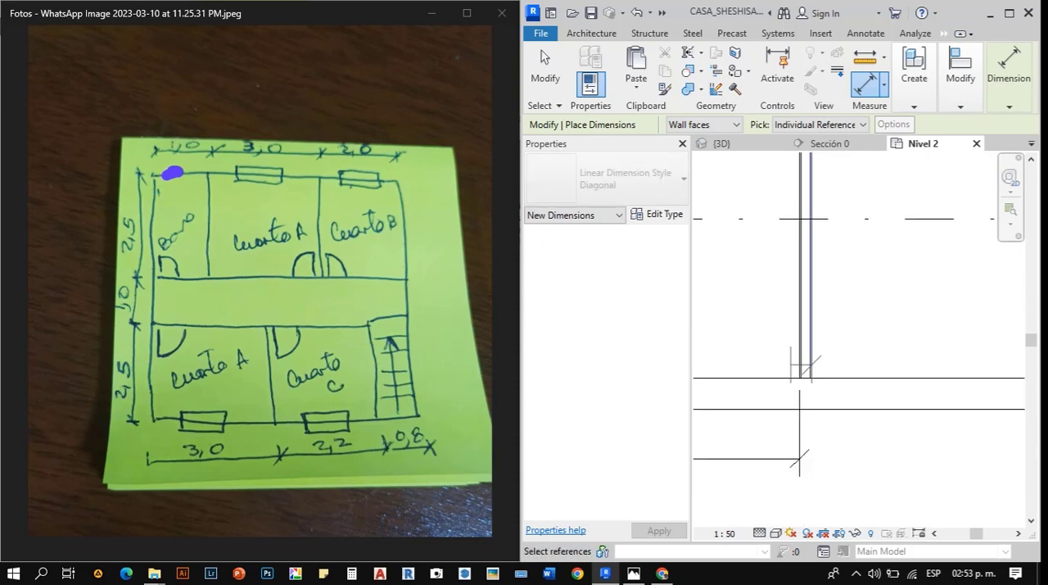
pyautogui.scroll(-2, 790, 364)
pyautogui.scroll(4, 980, 379)
pyautogui.click(970, 381)
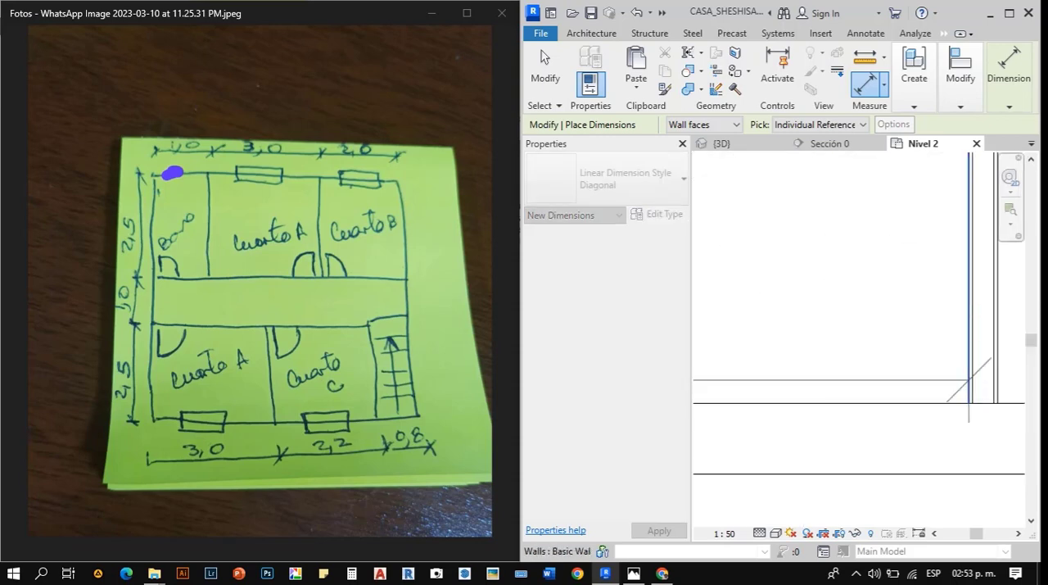
pyautogui.scroll(-4, 970, 382)
pyautogui.click(904, 378)
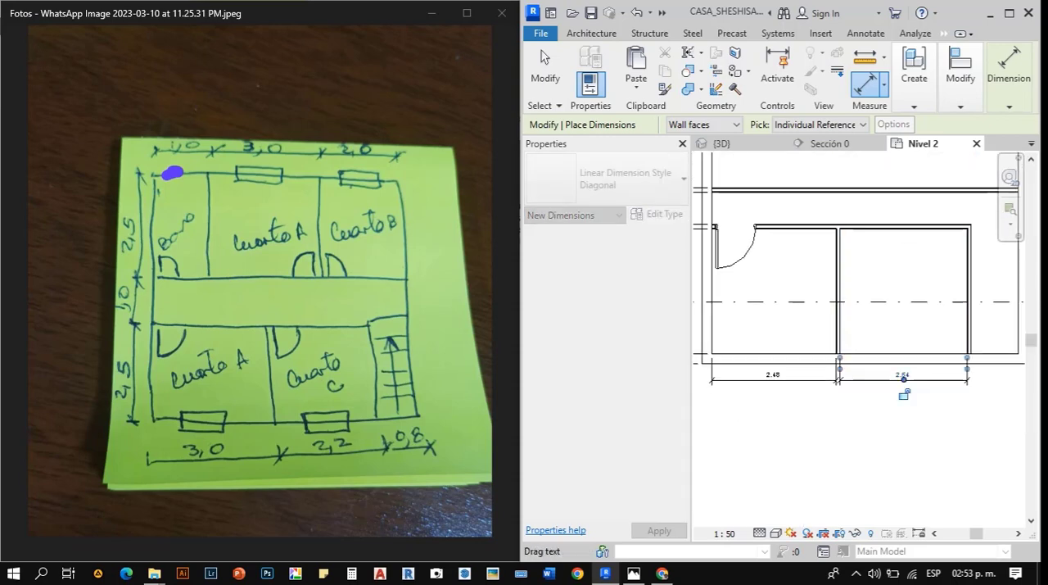
pyautogui.press('Escape')
pyautogui.press('Escape')
# - Dimension the clear width of the stair space between the Cuarto C partition and the inner face of the outer wall
pyautogui.scroll(4, 882, 422)
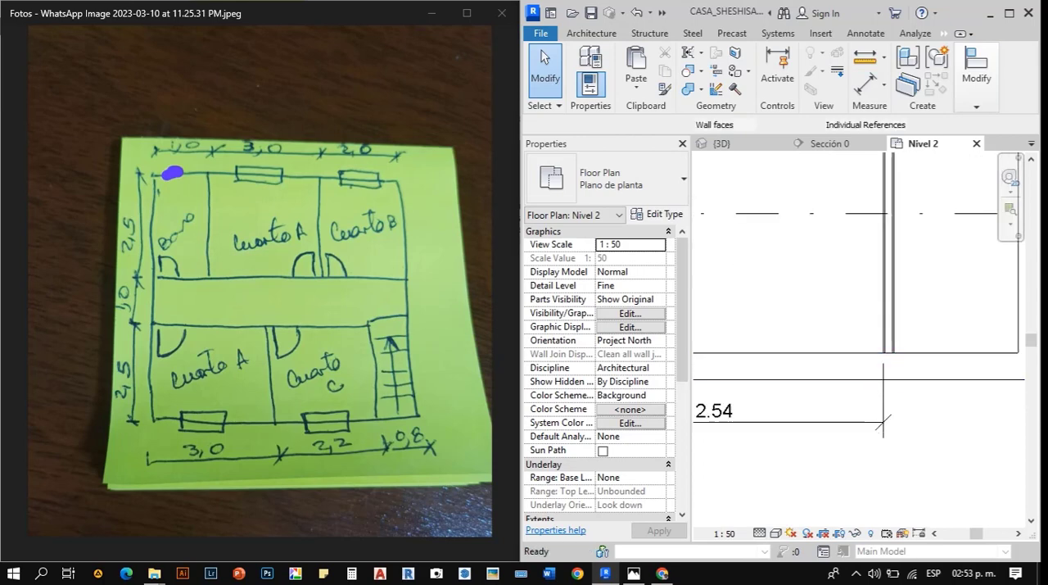
pyautogui.press('d')
pyautogui.press('i')
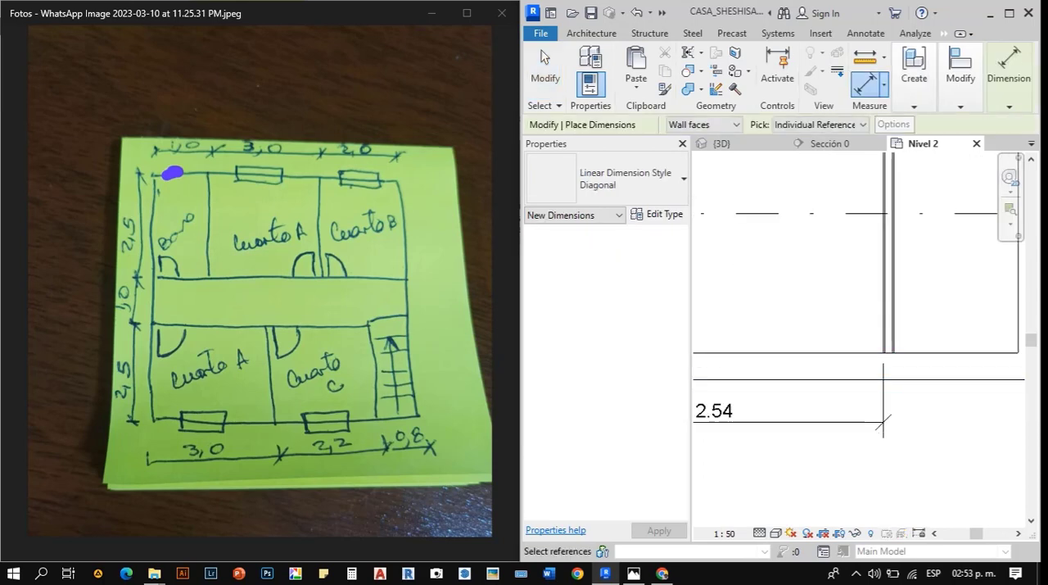
pyautogui.scroll(4, 899, 345)
pyautogui.click(887, 339)
pyautogui.scroll(-6, 707, 337)
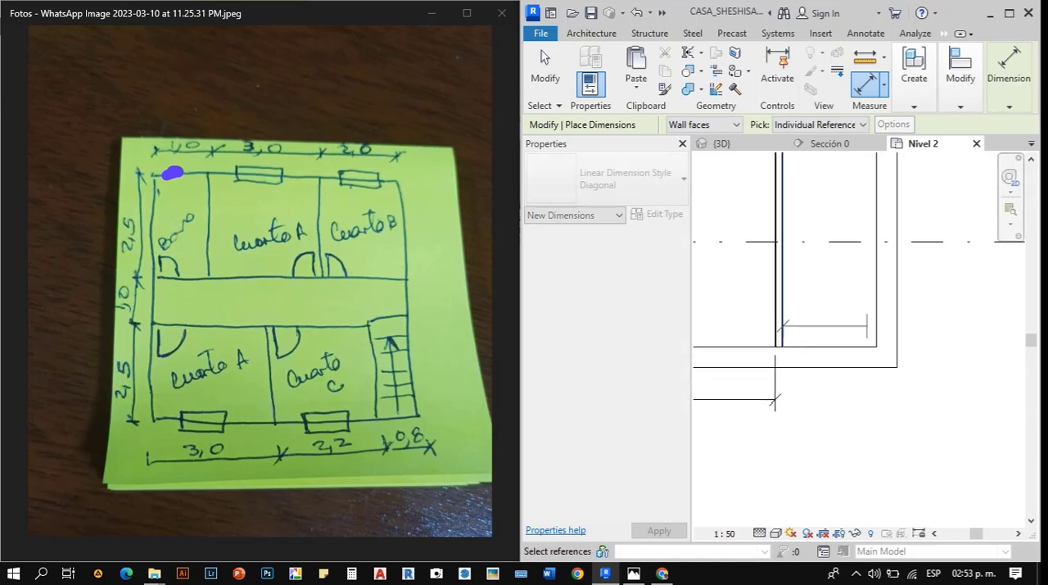
pyautogui.click(877, 325)
pyautogui.click(888, 401)
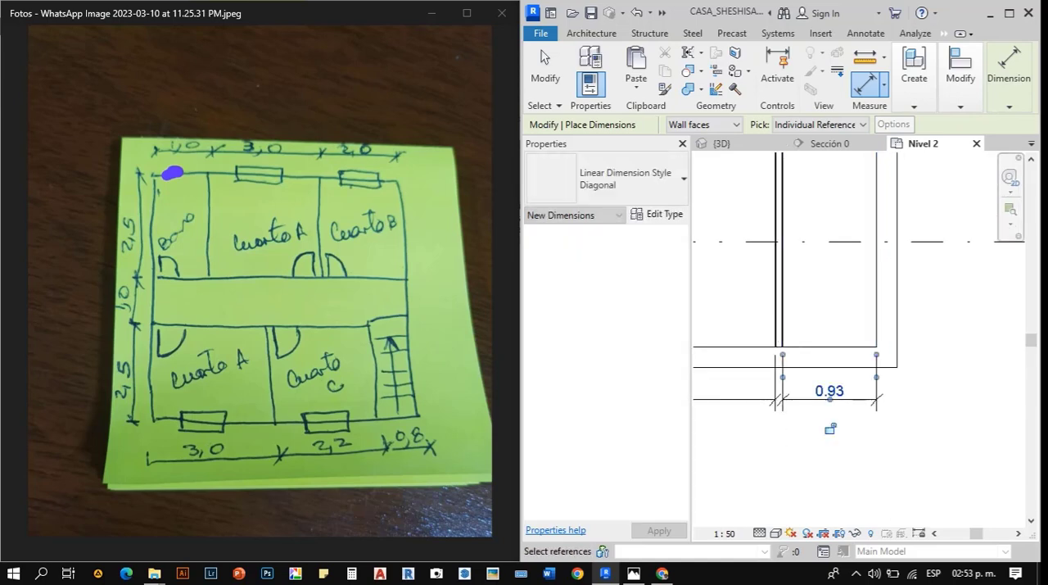
pyautogui.press('Escape')
pyautogui.press('Escape')
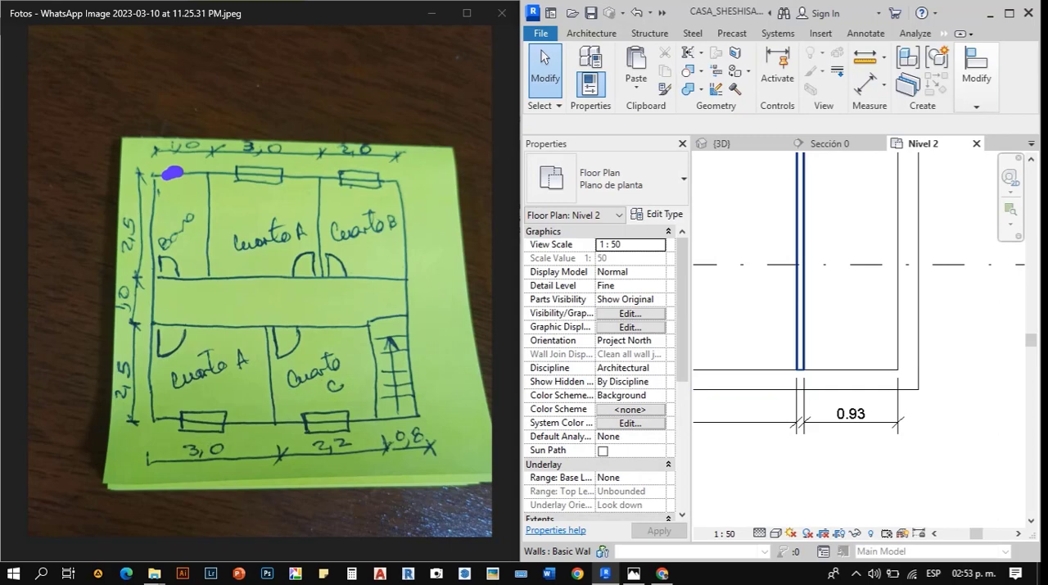
# - Move the partition beside the stairs by setting the stair space's clear width to 0.80
pyautogui.click(801, 344)
pyautogui.click(851, 414)
pyautogui.write('0.8')
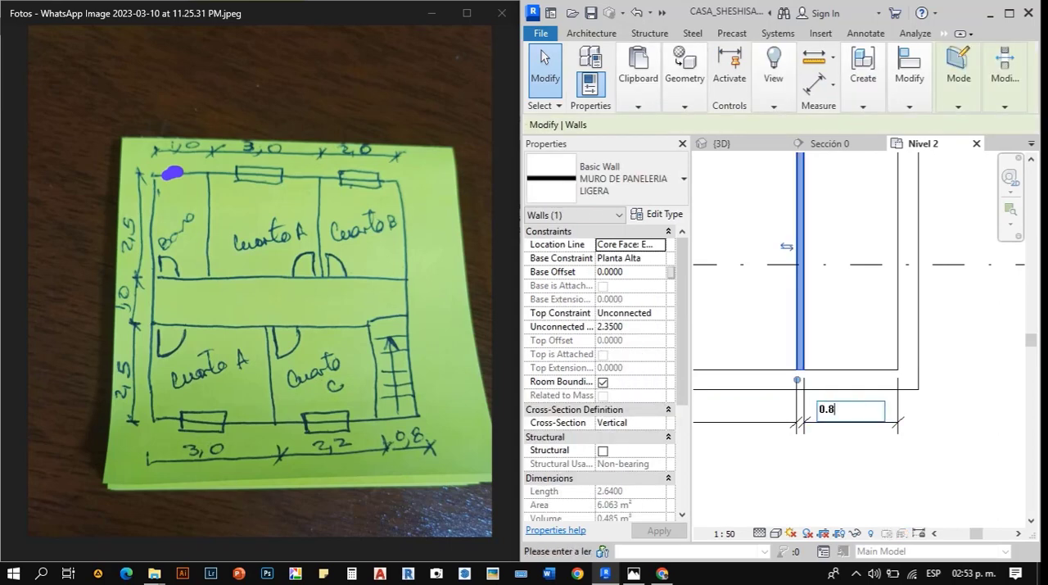
pyautogui.press('Return')
pyautogui.click(882, 443)
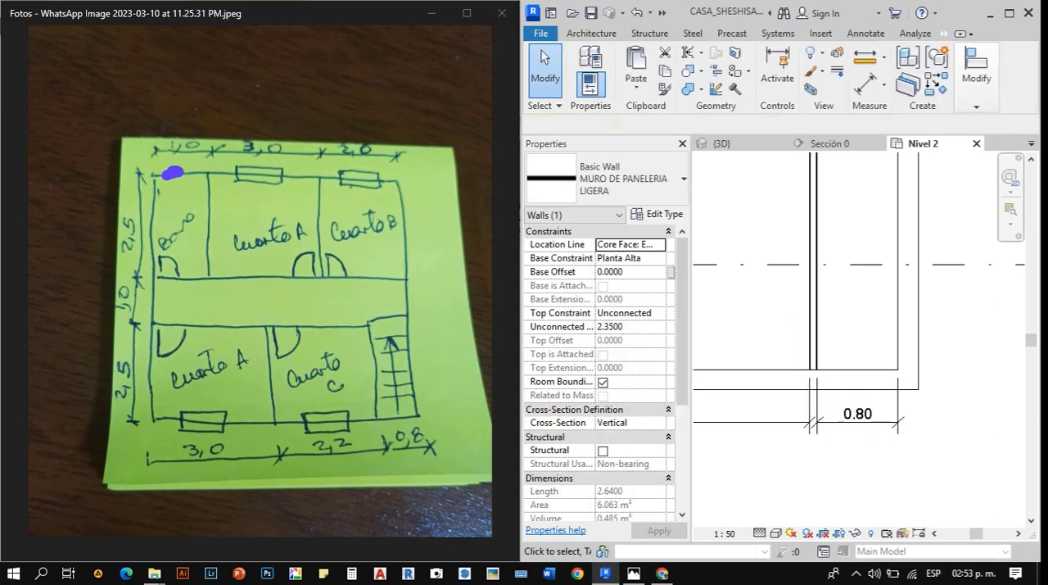
pyautogui.scroll(-2, 882, 443)
pyautogui.moveTo(778, 430); pyautogui.dragTo(889, 467, button='middle')
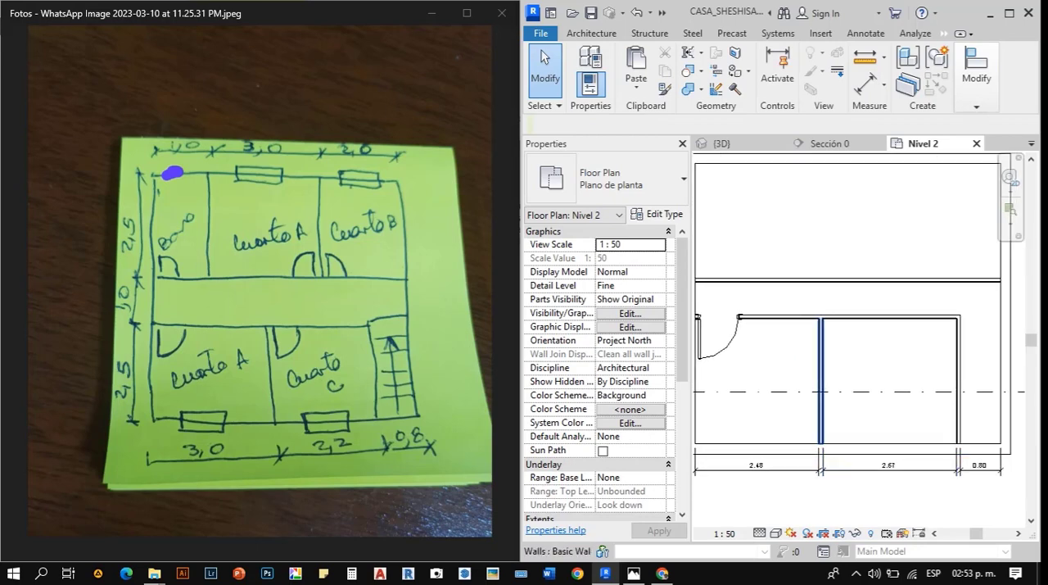
# - Delete the width dimensions of the two lower rooms, keeping the stair width dimension
pyautogui.click(820, 360)
pyautogui.scroll(-1, 845, 345)
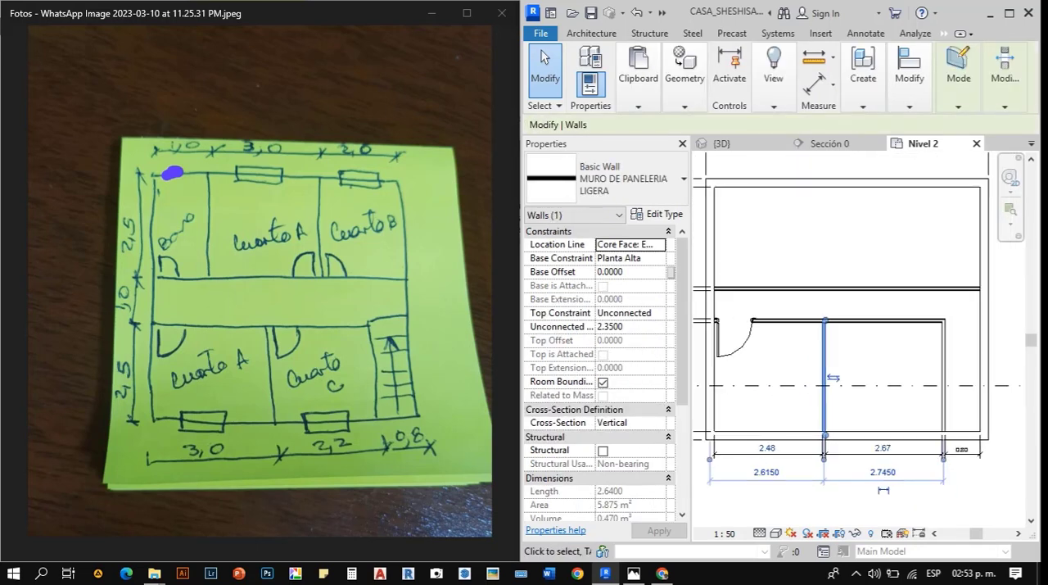
pyautogui.scroll(2, 824, 495)
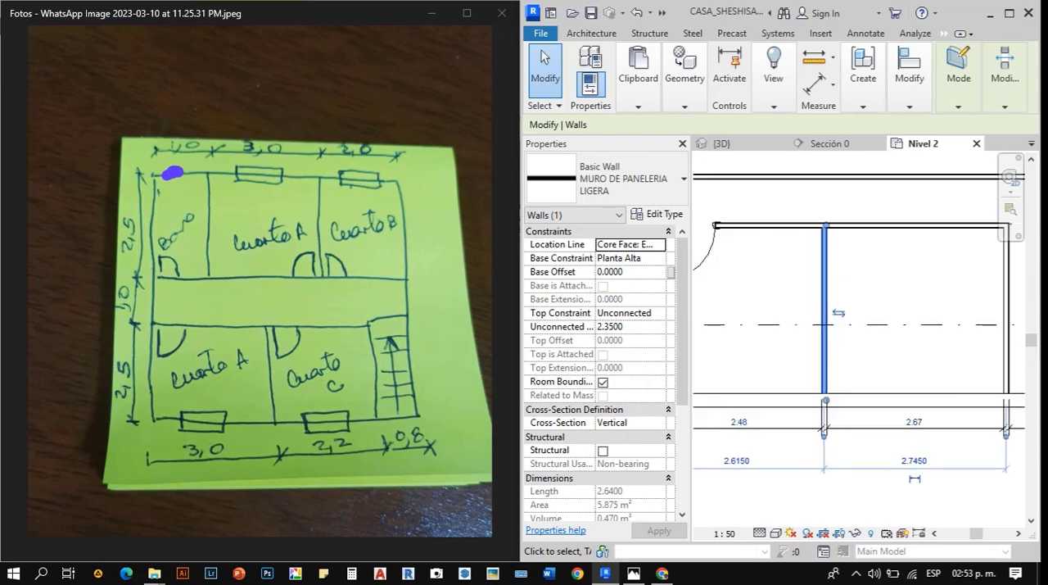
pyautogui.press('Escape')
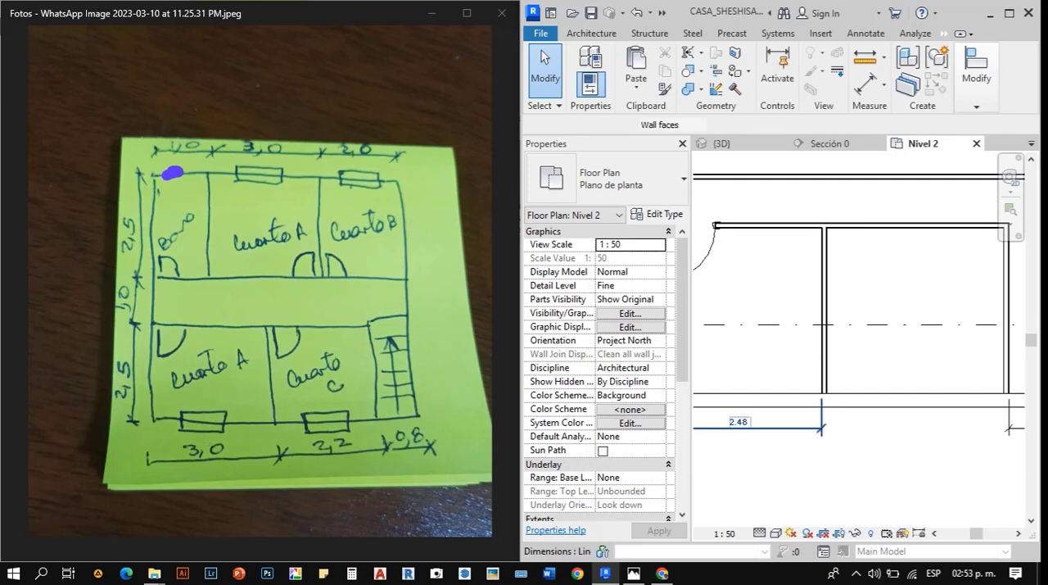
pyautogui.click(739, 427)
pyautogui.press('Delete')
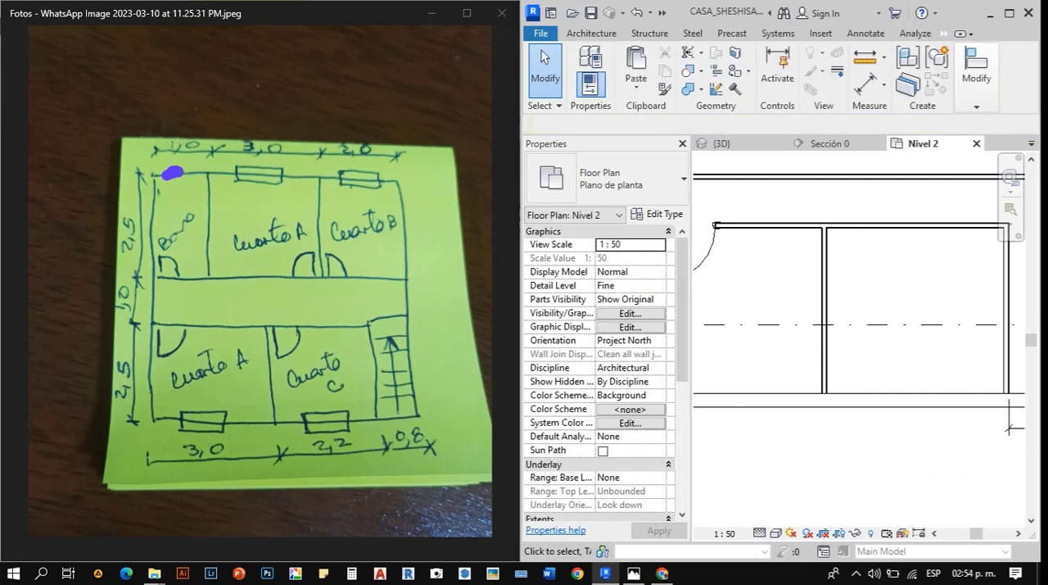
# - Draw a vertical MURO DE PANELERIA LIGERA wall from the upper corridor wall to the upper outer wall, separating the bathroom from Cuarto A
pyautogui.scroll(-2, 843, 337)
pyautogui.press('w')
pyautogui.press('a')
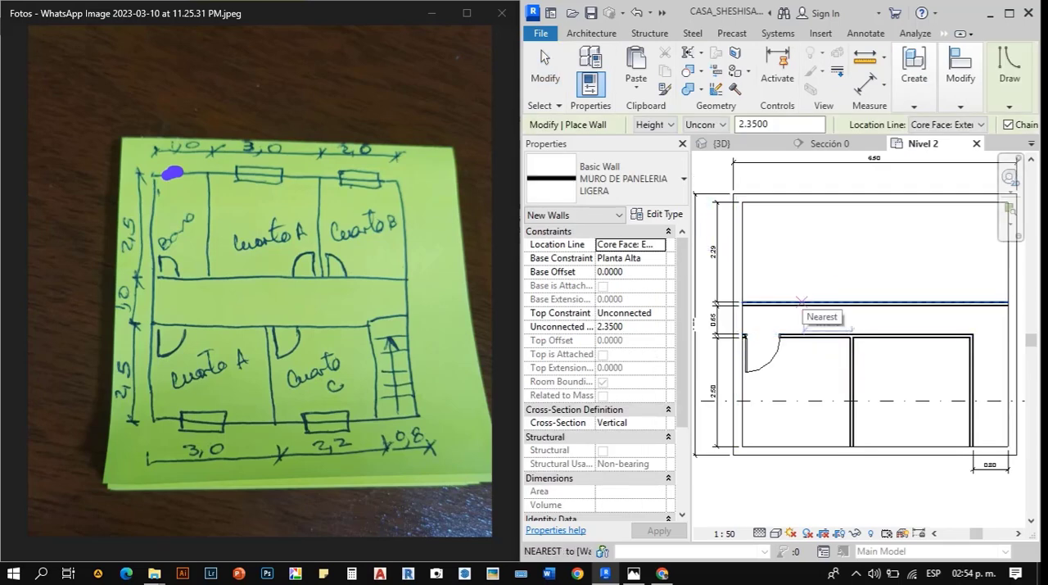
pyautogui.click(794, 303)
pyautogui.click(794, 202)
pyautogui.press('Escape')
pyautogui.press('Escape')
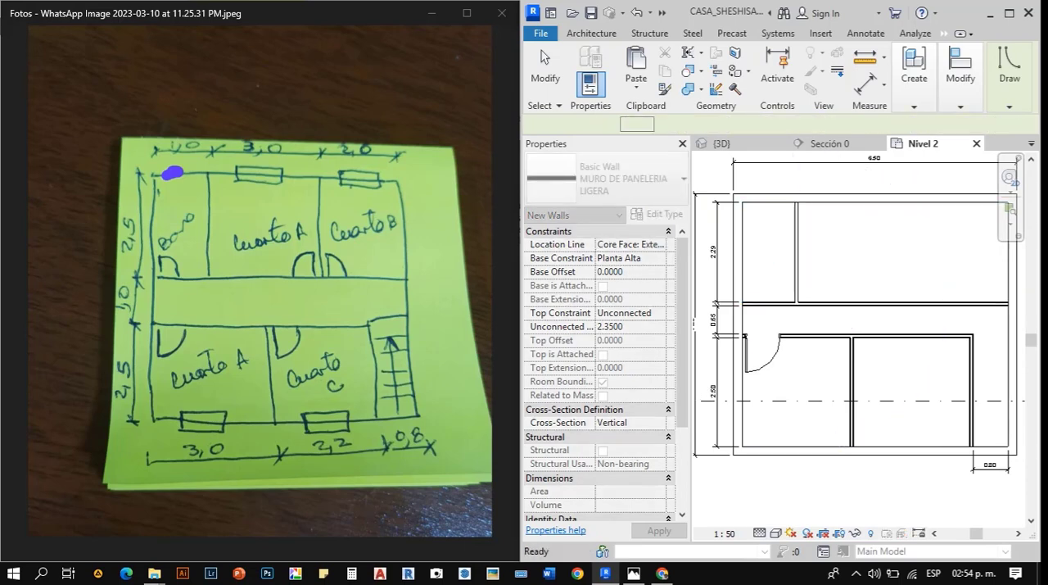
# - Draw a second vertical light panel wall from the corridor wall to the upper outer wall, separating Cuarto A from Cuarto B
pyautogui.scroll(4, 857, 303)
pyautogui.scroll(-3, 799, 309)
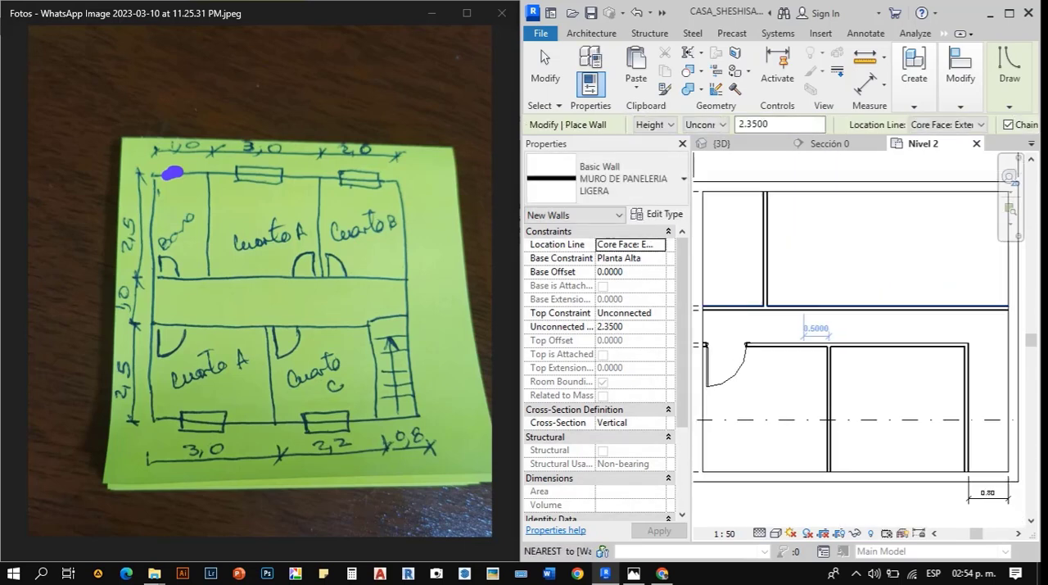
pyautogui.click(890, 307)
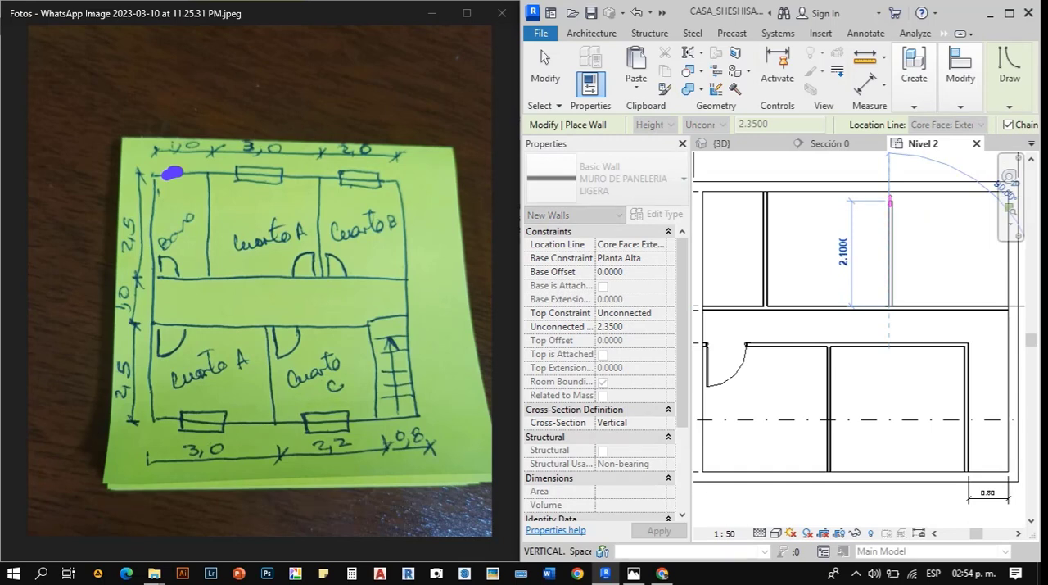
pyautogui.click(889, 191)
pyautogui.press('Escape')
pyautogui.press('Escape')
pyautogui.scroll(-2, 795, 261)
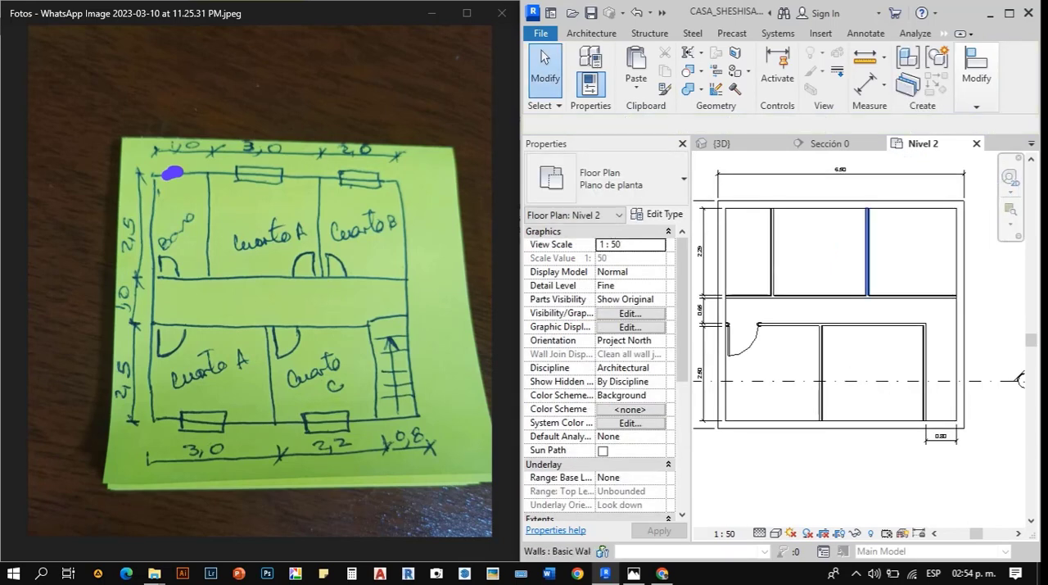
pyautogui.click(867, 250)
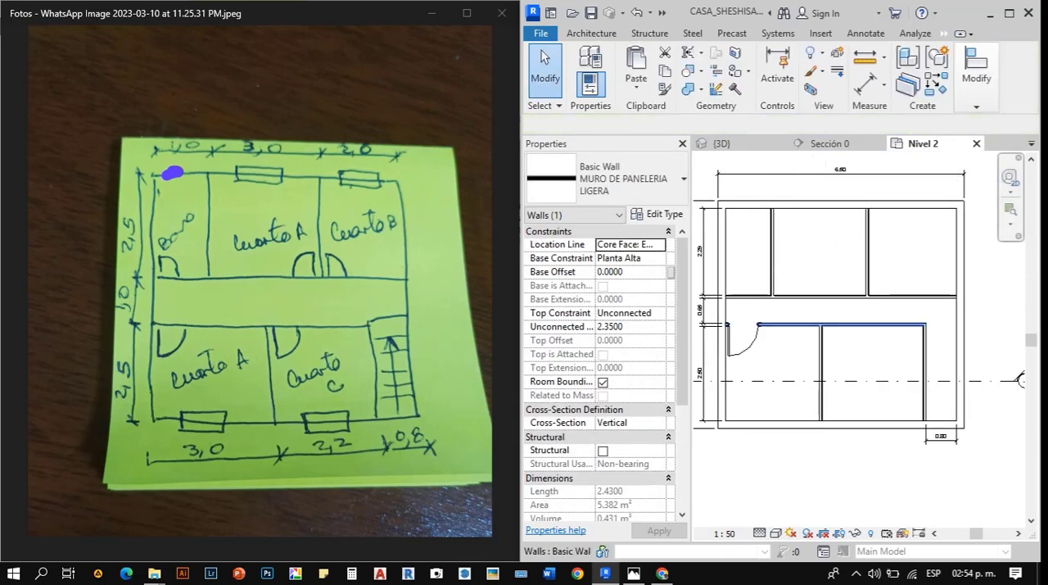
pyautogui.press('Escape')
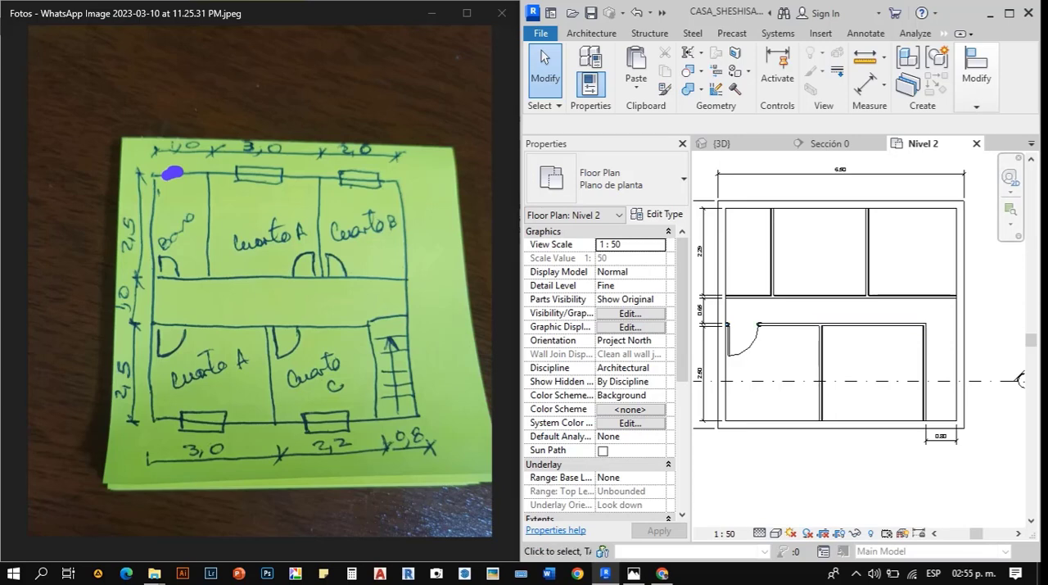
# - Place an 80 x 210 cm single-leaf door into Cuarto C on the lower corridor wall, centred about 0.60 m from the partition
pyautogui.press('d')
pyautogui.press('r')
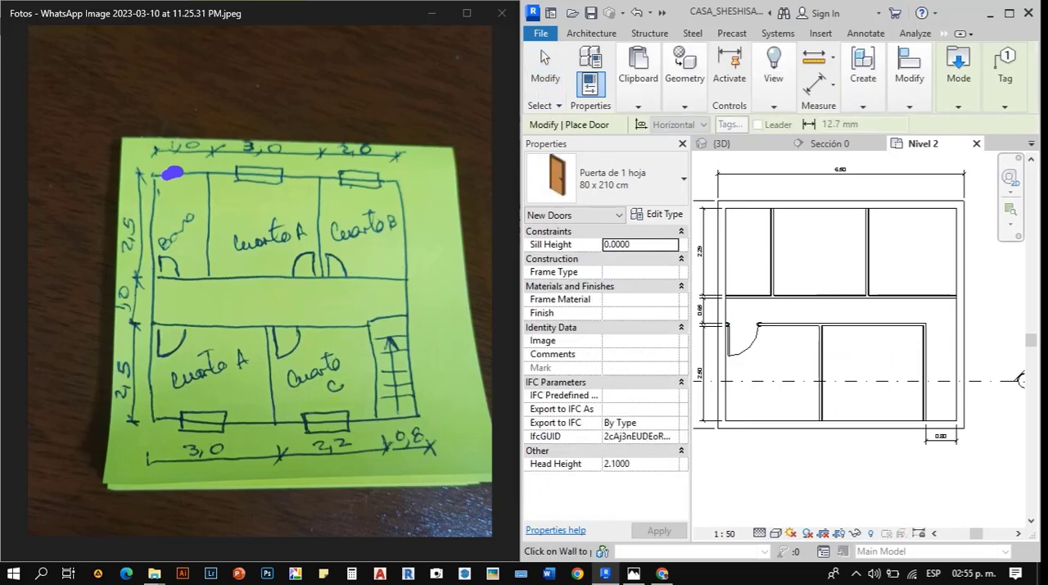
pyautogui.scroll(4, 845, 328)
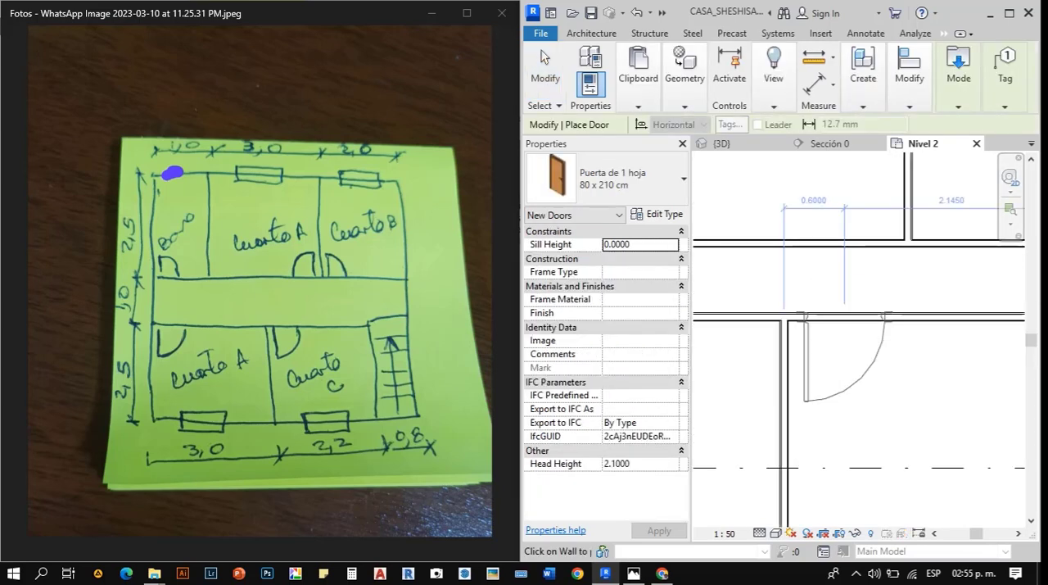
pyautogui.press('Escape')
pyautogui.press('Escape')
pyautogui.scroll(-6, 845, 328)
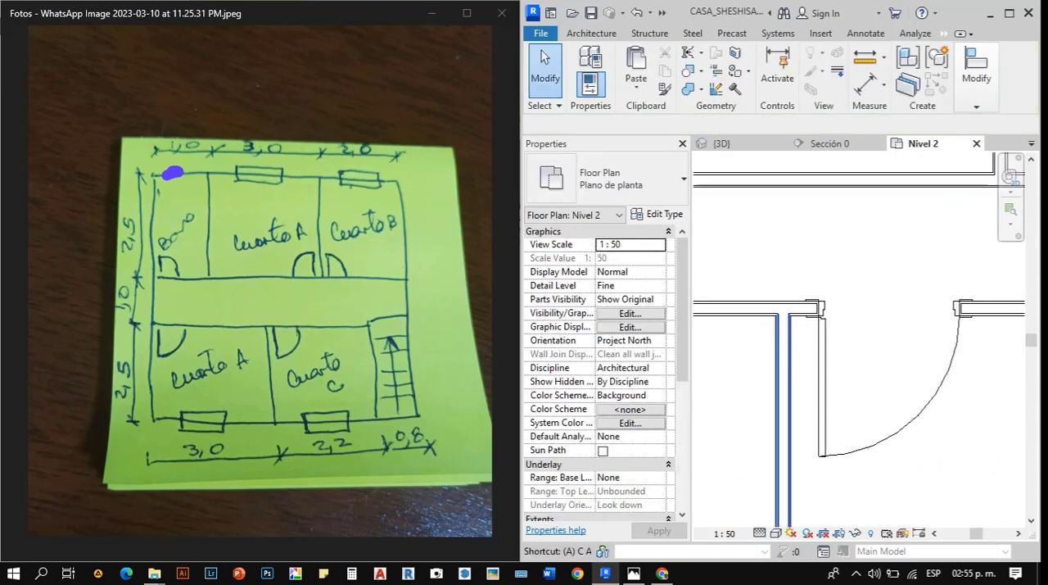
pyautogui.scroll(4, 853, 336)
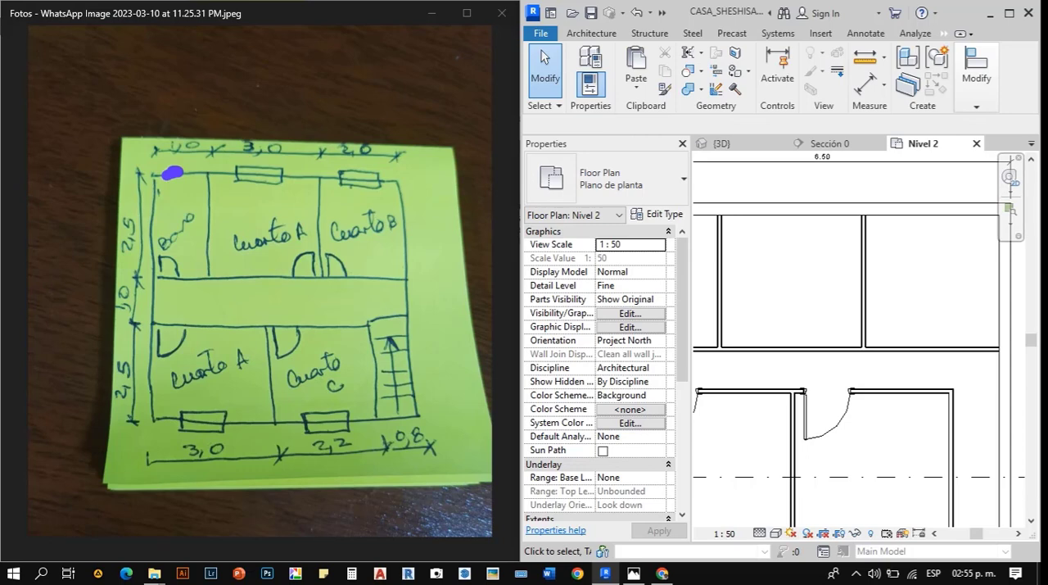
# - Place 80 x 210 cm doors for Cuarto B and upper Cuarto A on the corridor wall, each centred about 0.50 m from their shared partition
pyautogui.press('d')
pyautogui.press('r')
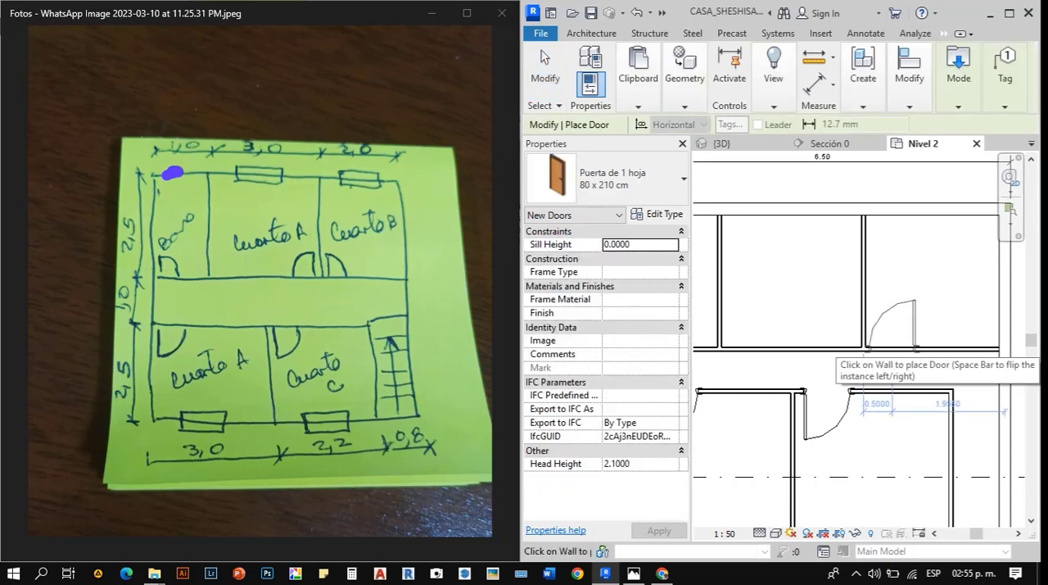
pyautogui.click(890, 348)
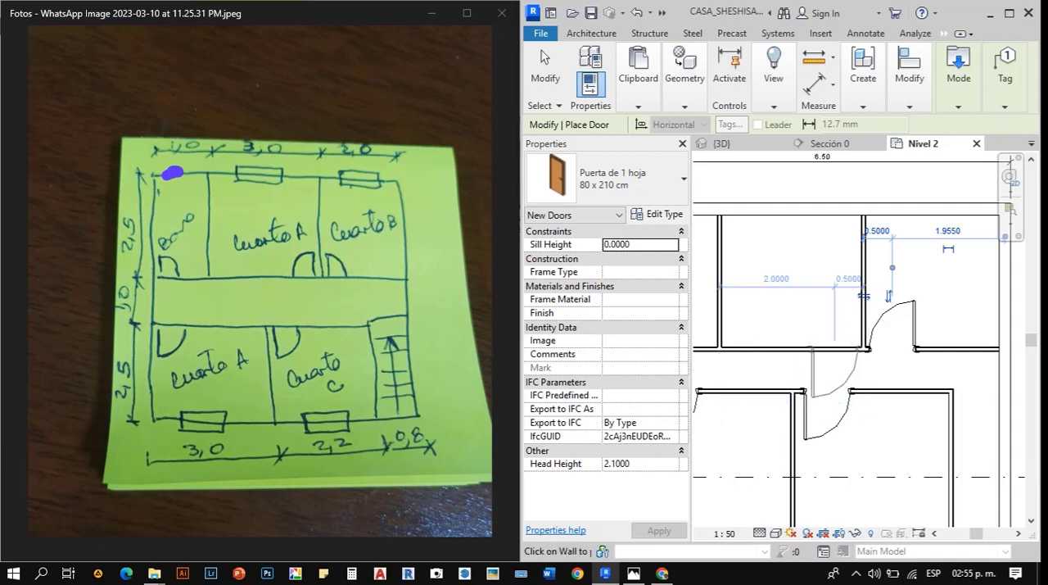
pyautogui.click(835, 352)
# - Place an 80 x 210 cm door opening into the bathroom on the upper corridor wall, centred about 0.60 m from the partition
pyautogui.scroll(-3, 841, 351)
pyautogui.scroll(5, 783, 342)
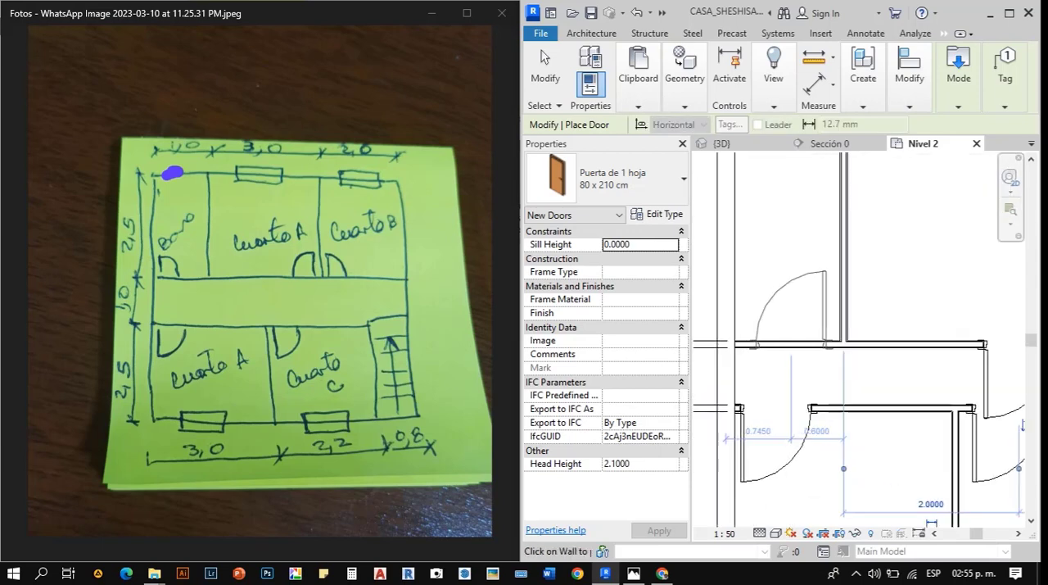
pyautogui.click(791, 342)
pyautogui.press('Escape')
pyautogui.press('Escape')
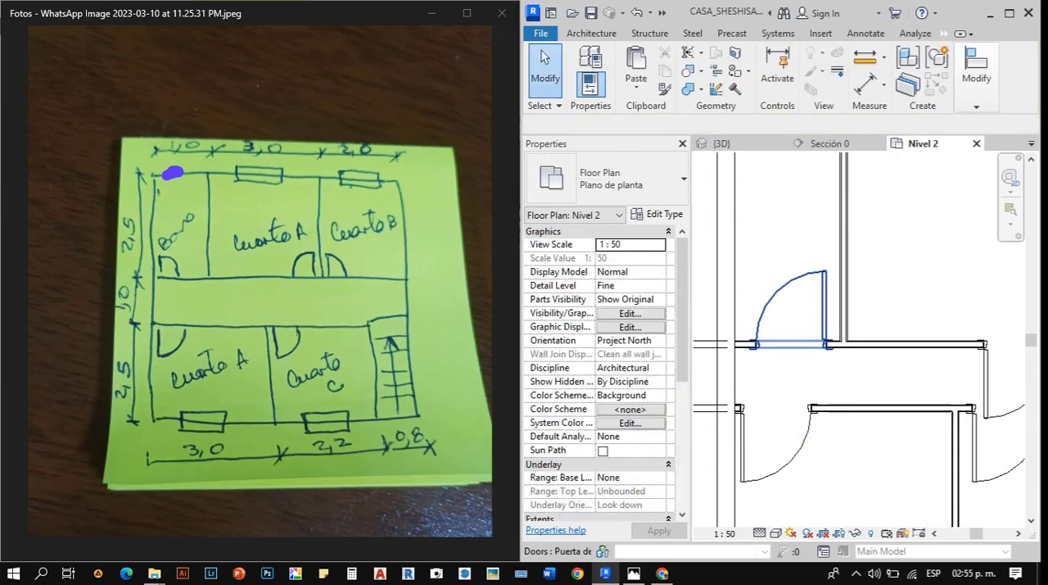
# - Change the bathroom door to the 70 x 210 cm type and flip its hinge side toward the outer wall
pyautogui.click(791, 344)
pyautogui.click(629, 178)
pyautogui.click(586, 263)
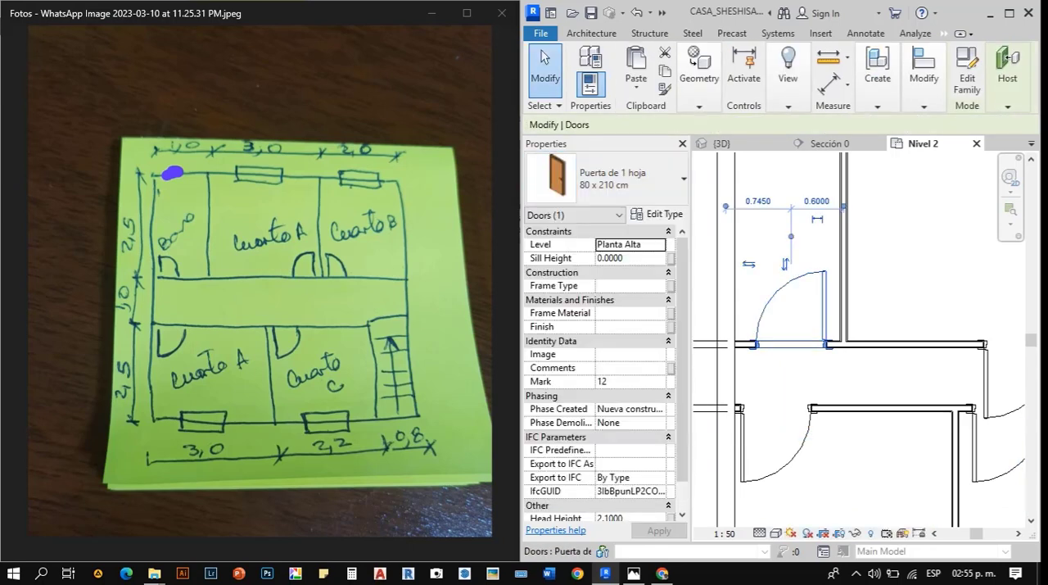
pyautogui.press('Escape')
pyautogui.scroll(3, 758, 337)
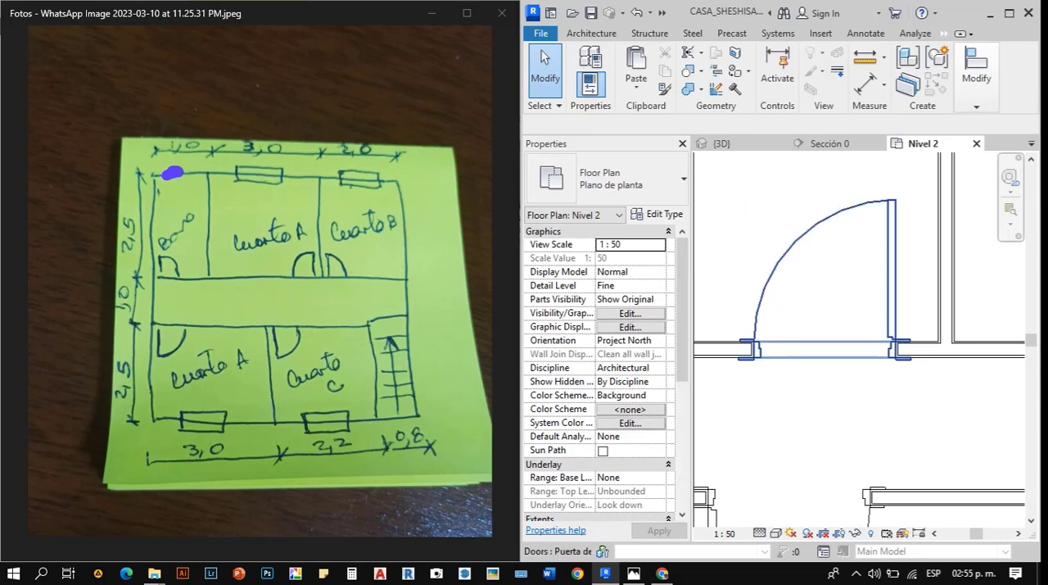
pyautogui.click(758, 339)
pyautogui.press('space')
pyautogui.moveTo(696, 344); pyautogui.dragTo(755, 346, button='middle')
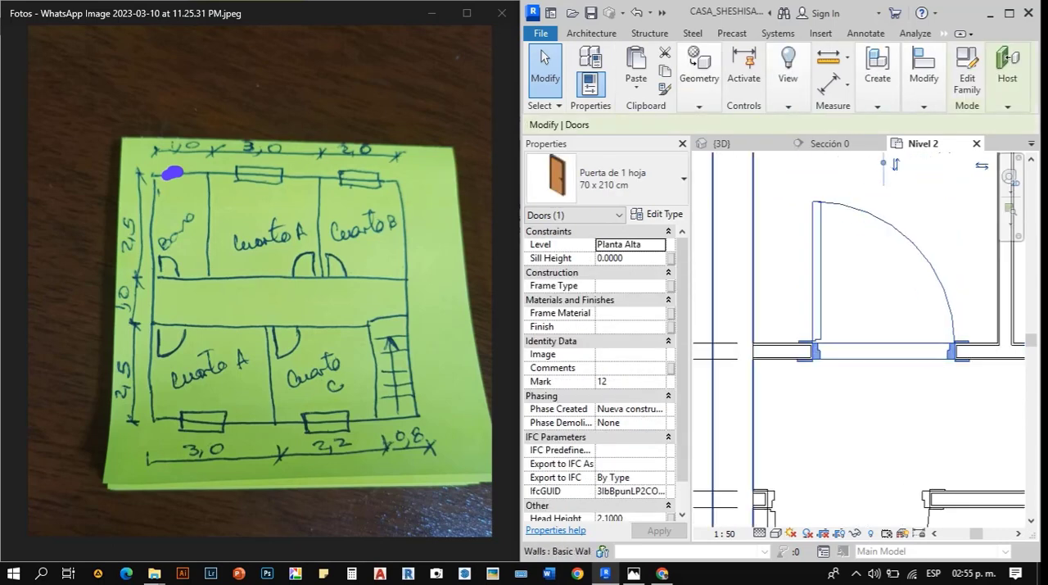
# - Align the bathroom door's frame trim with the inner face of the adjacent exterior wall
pyautogui.scroll(2, 753, 335)
pyautogui.press('Escape')
pyautogui.press('a')
pyautogui.press('l')
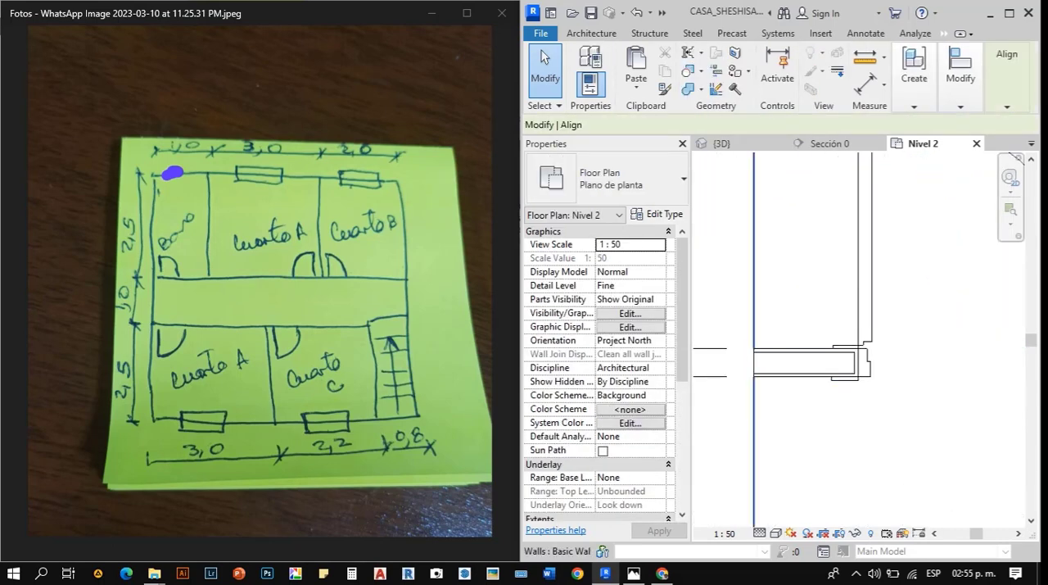
pyautogui.click(754, 332)
pyautogui.scroll(2, 835, 342)
pyautogui.click(828, 352)
pyautogui.scroll(-3, 822, 343)
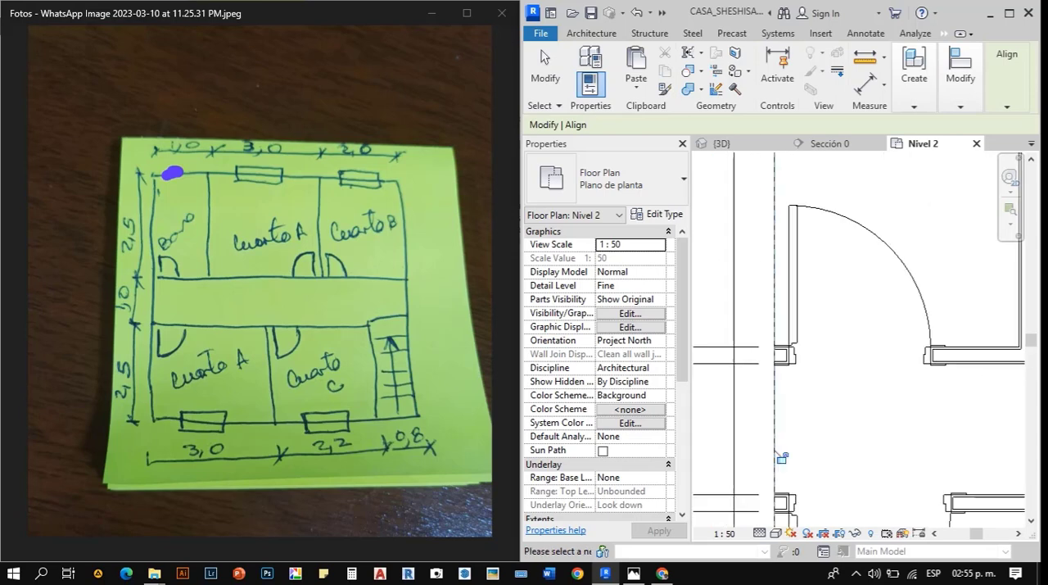
pyautogui.scroll(-5, 778, 369)
pyautogui.press('Escape')
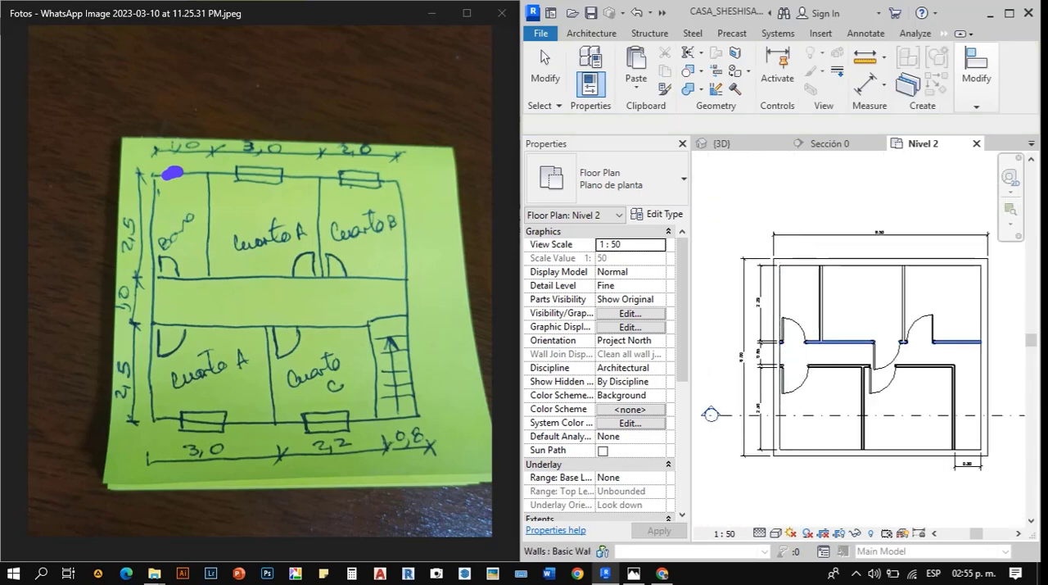
# - Flip the upper Cuarto A door to swing into the room and align its frame trim with the face of the Cuarto B partition
pyautogui.scroll(2, 865, 337)
pyautogui.click(894, 360)
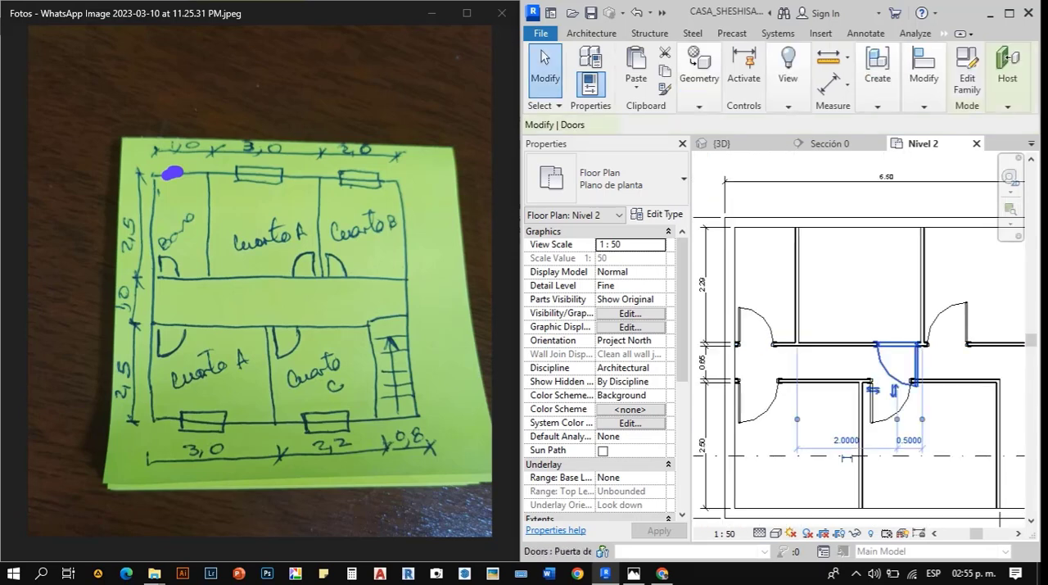
pyautogui.scroll(5, 900, 368)
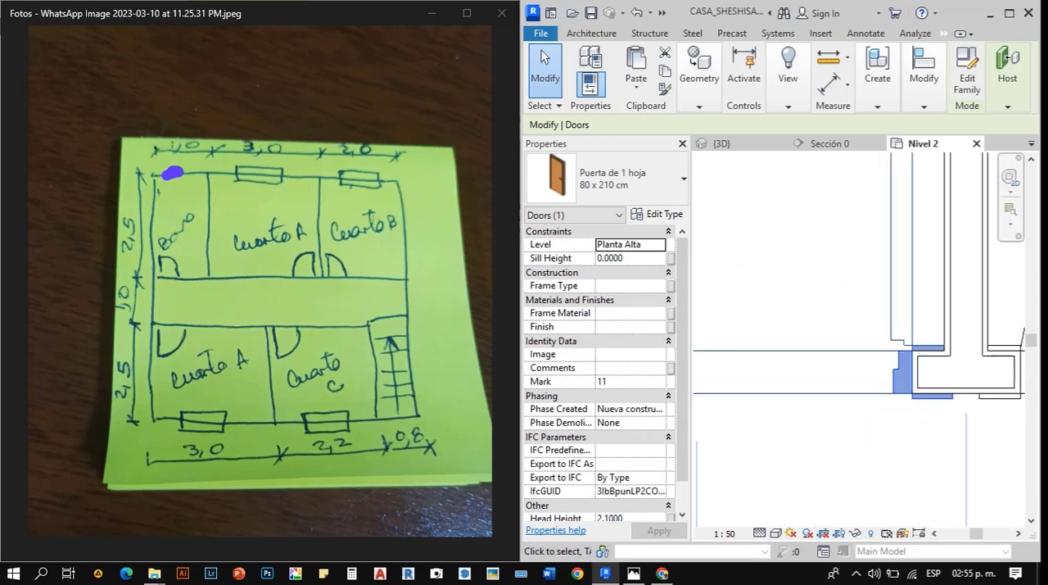
pyautogui.press('a')
pyautogui.press('l')
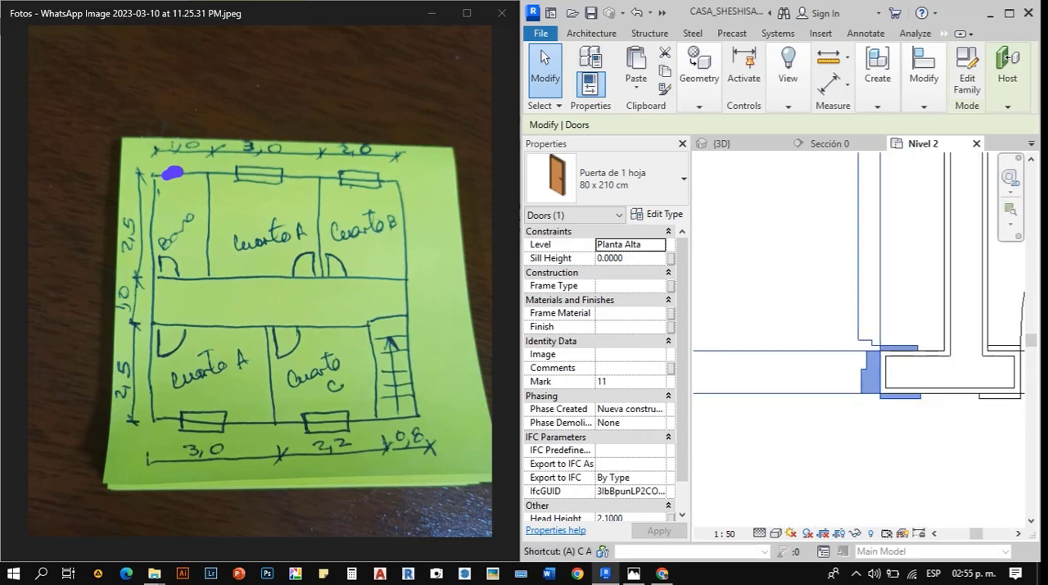
pyautogui.click(944, 298)
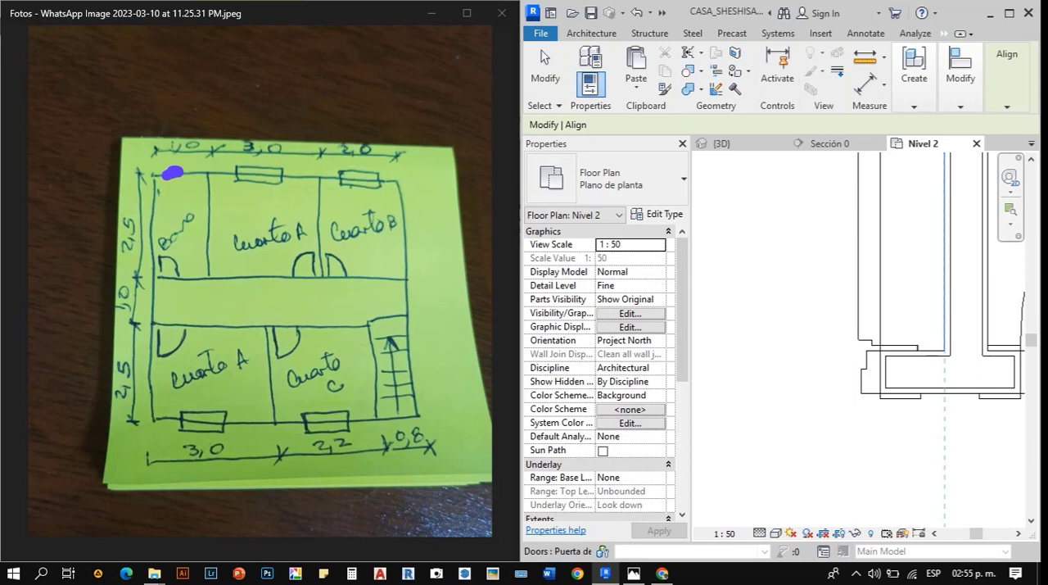
pyautogui.click(918, 348)
pyautogui.scroll(-4, 790, 319)
pyautogui.press('Escape')
pyautogui.press('Escape')
# - Align the Cuarto B door's frame trim with its side of the partition shared with Cuarto A
pyautogui.scroll(3, 879, 332)
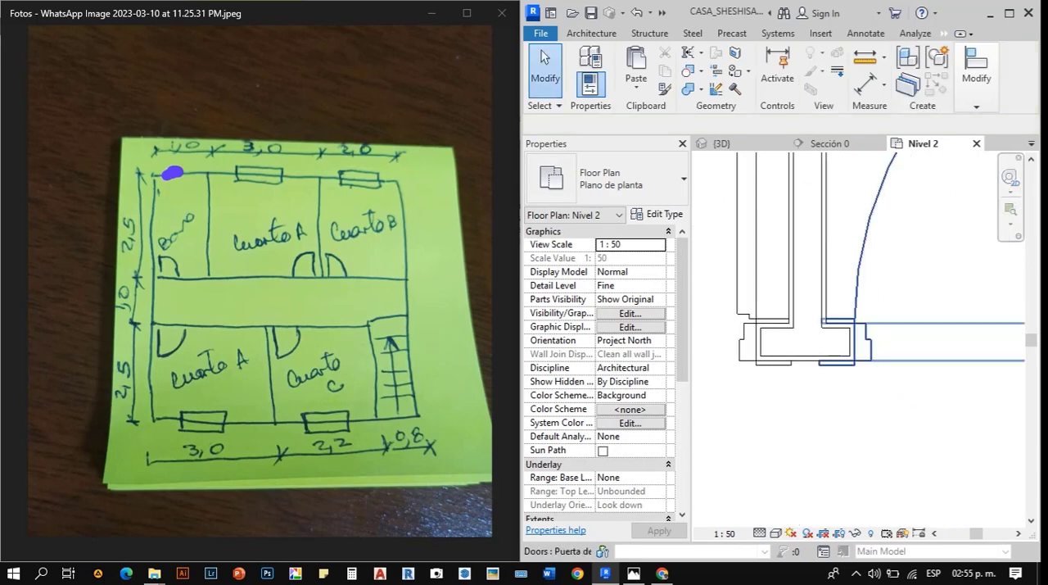
pyautogui.click(869, 338)
pyautogui.moveTo(869, 337); pyautogui.dragTo(904, 337)
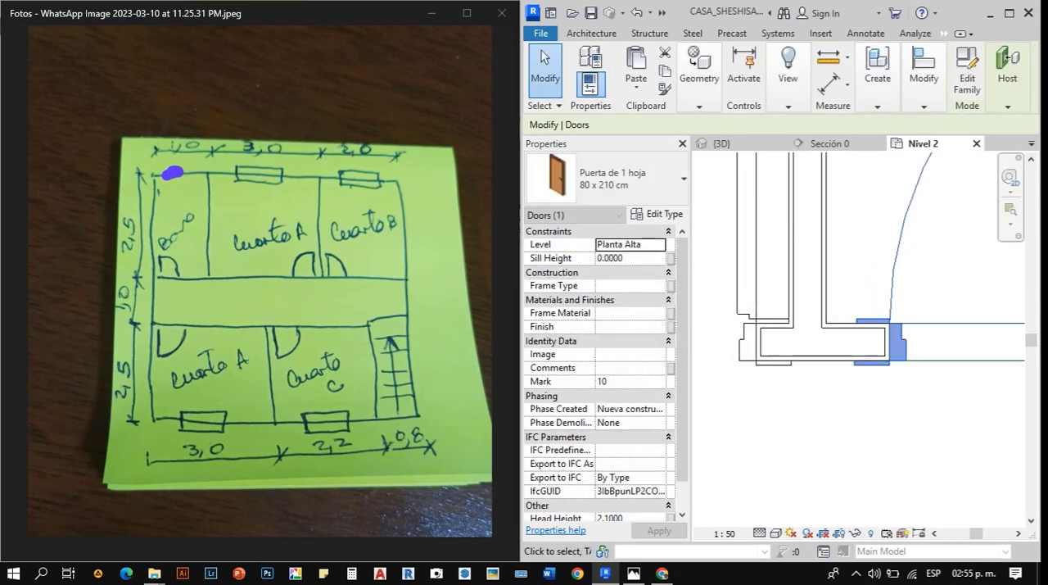
pyautogui.press('a')
pyautogui.press('l')
pyautogui.press('Escape')
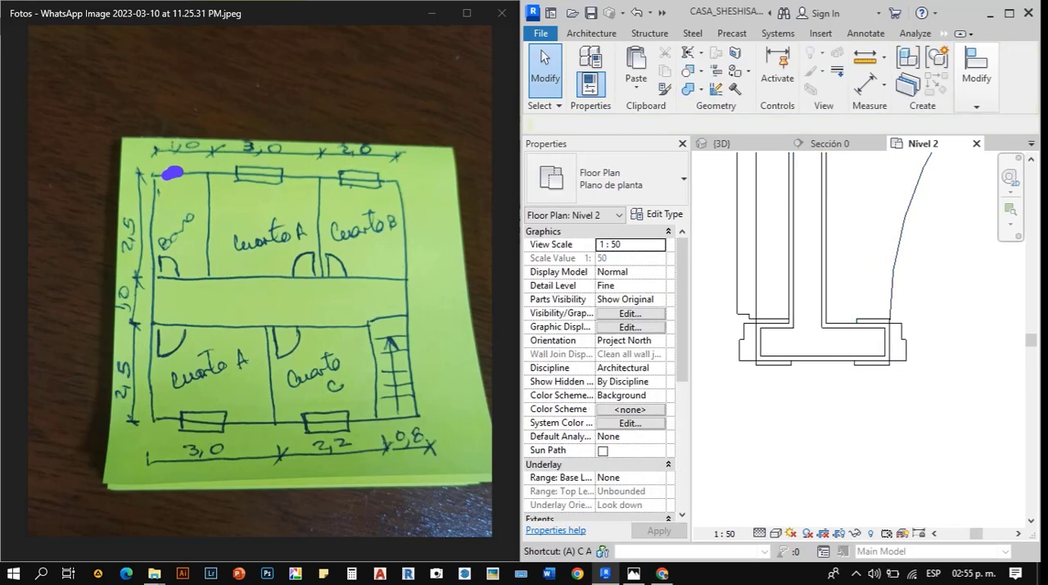
pyautogui.press('a')
pyautogui.press('l')
pyautogui.scroll(-4, 826, 245)
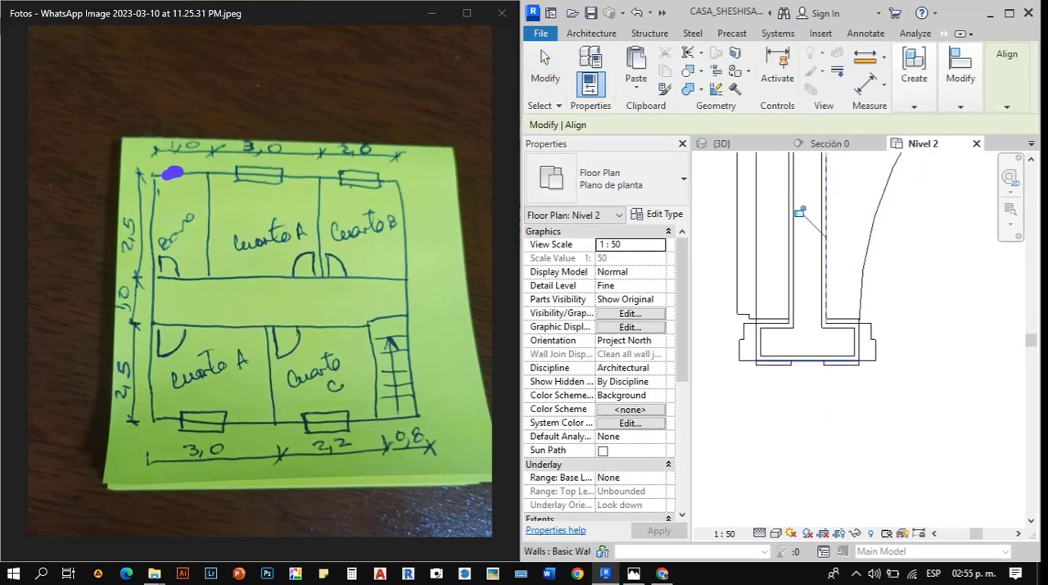
pyautogui.press('Escape')
pyautogui.click(848, 338)
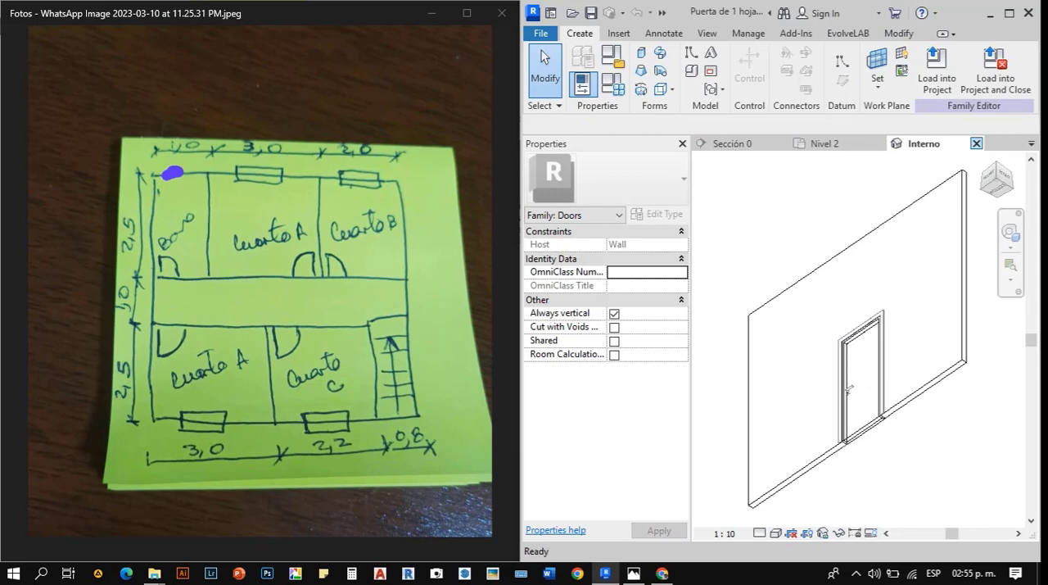
pyautogui.click(976, 143)
pyautogui.click(547, 297)
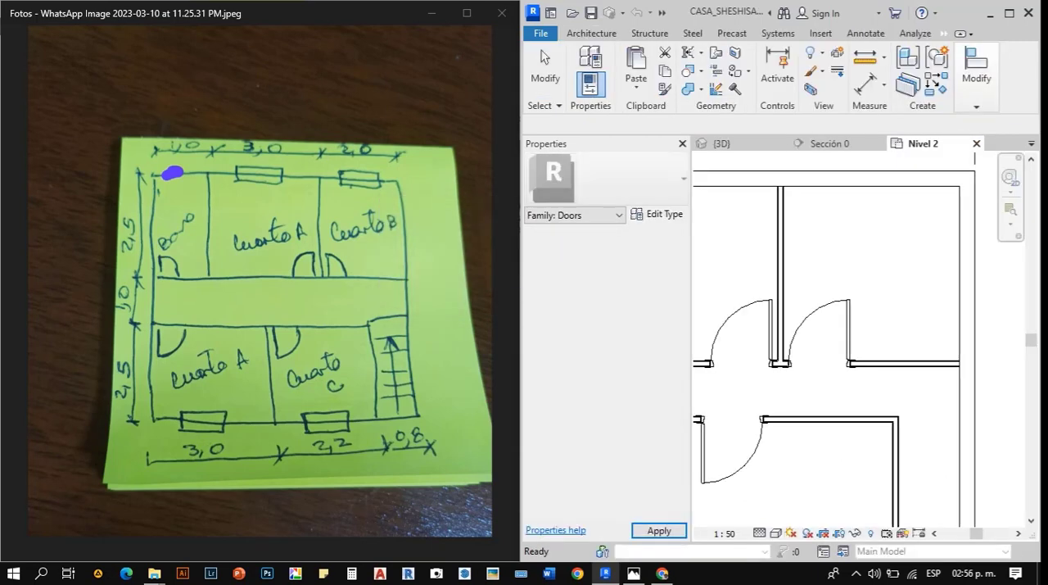
# - Flip the Cuarto B door's hinge side toward the partition shared with Cuarto A and save the project
pyautogui.click(820, 307)
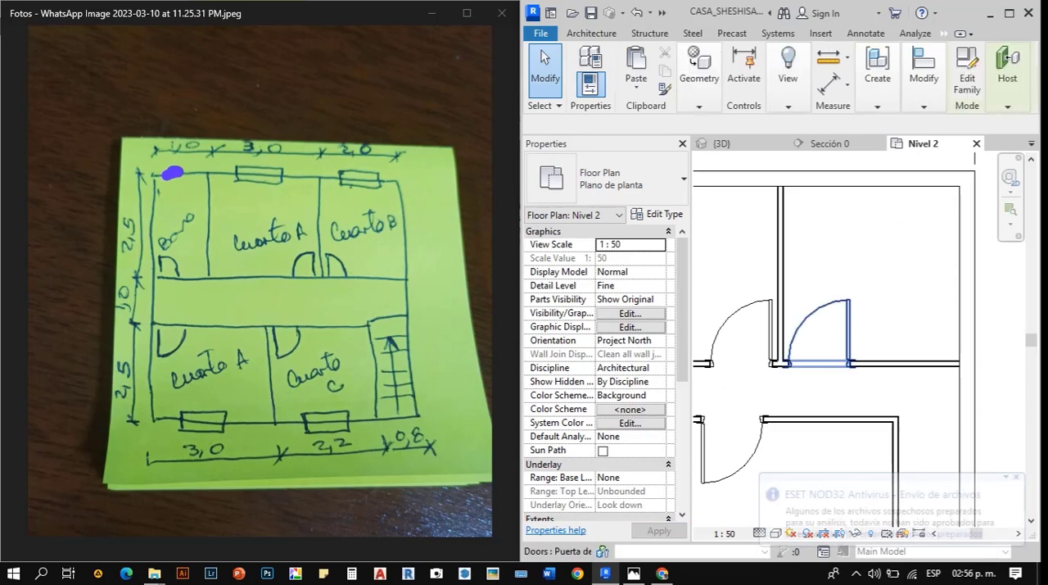
pyautogui.press('space')
pyautogui.press('Escape')
pyautogui.scroll(-2, 860, 336)
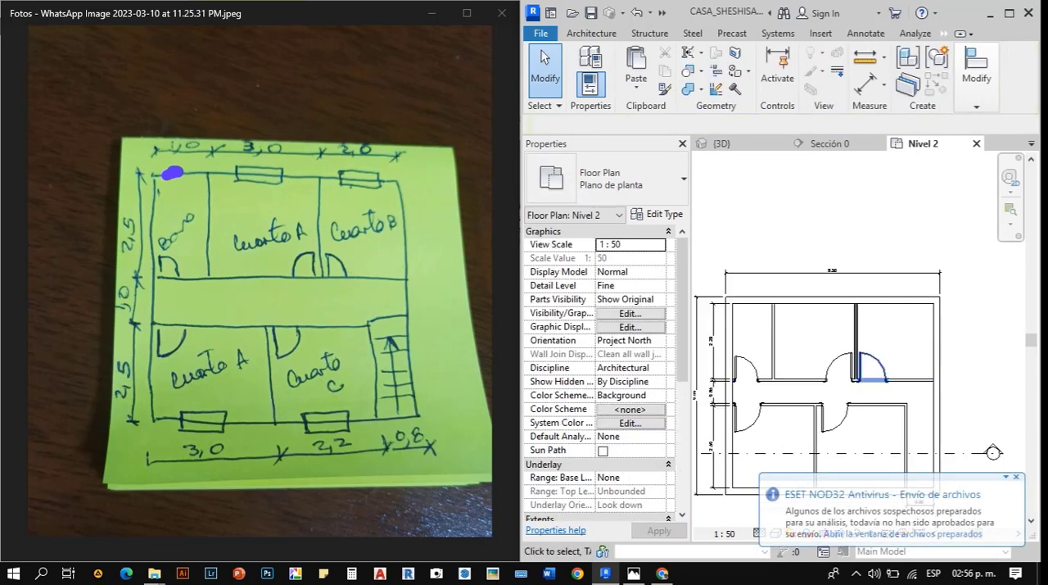
pyautogui.click(590, 13)
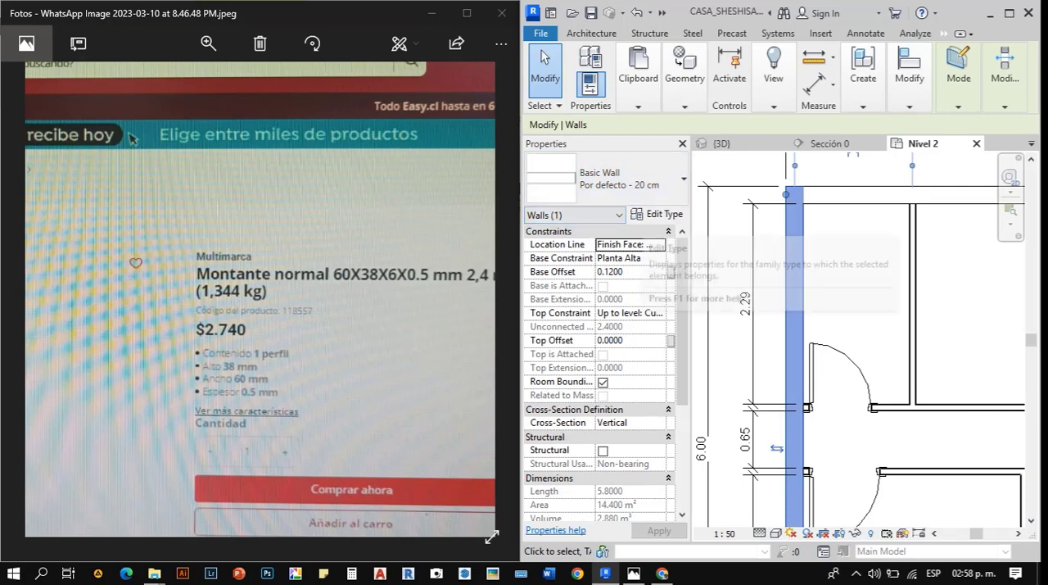
# - Examine the type properties and the available wall types for the selected exterior wall beside the bathroom
pyautogui.click(660, 213)
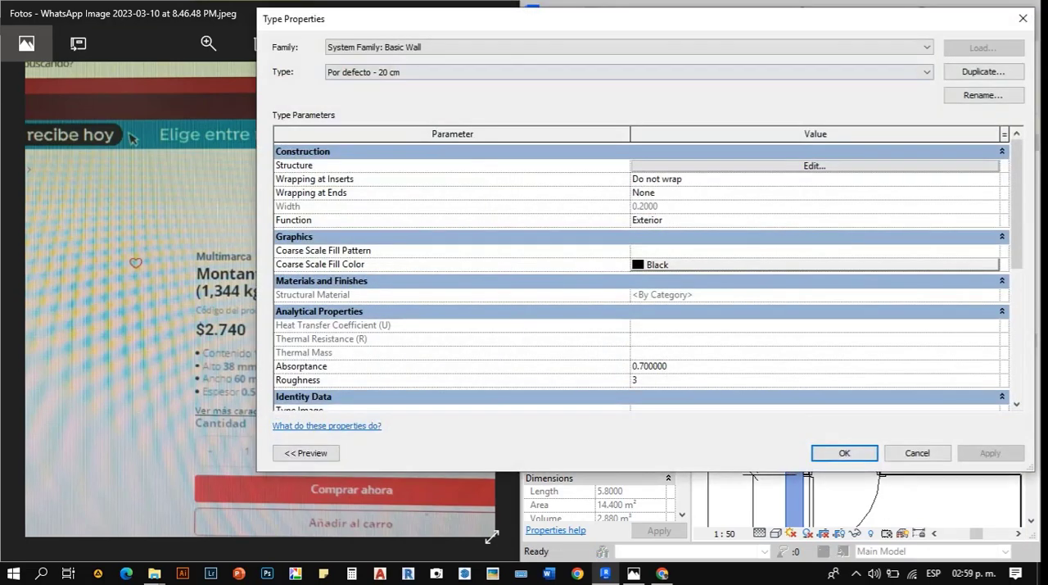
pyautogui.click(1023, 18)
pyautogui.click(627, 179)
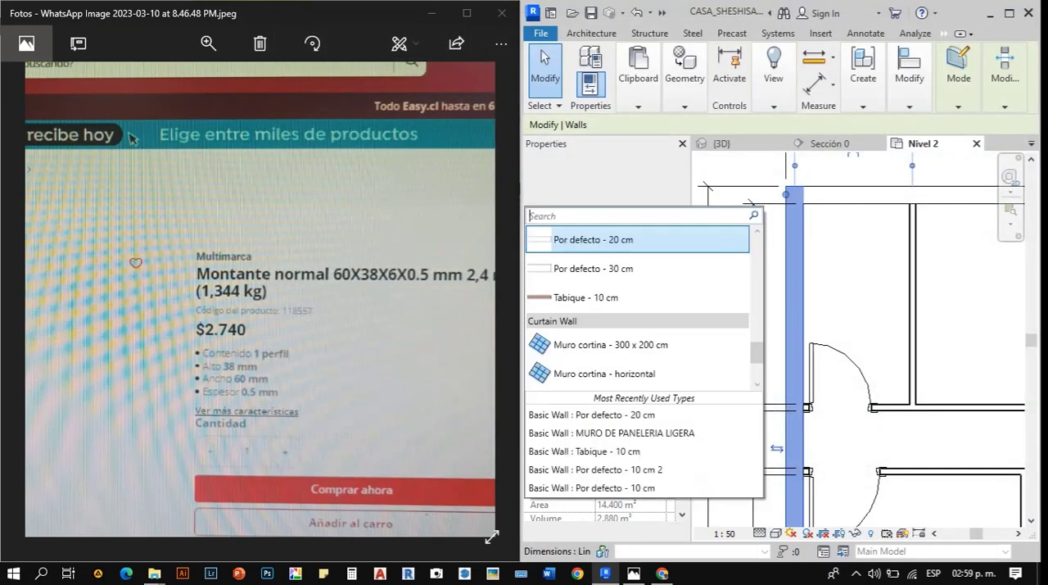
pyautogui.press('Down')
pyautogui.press('Down')
pyautogui.press('Down')
pyautogui.press('Down')
pyautogui.press('Down')
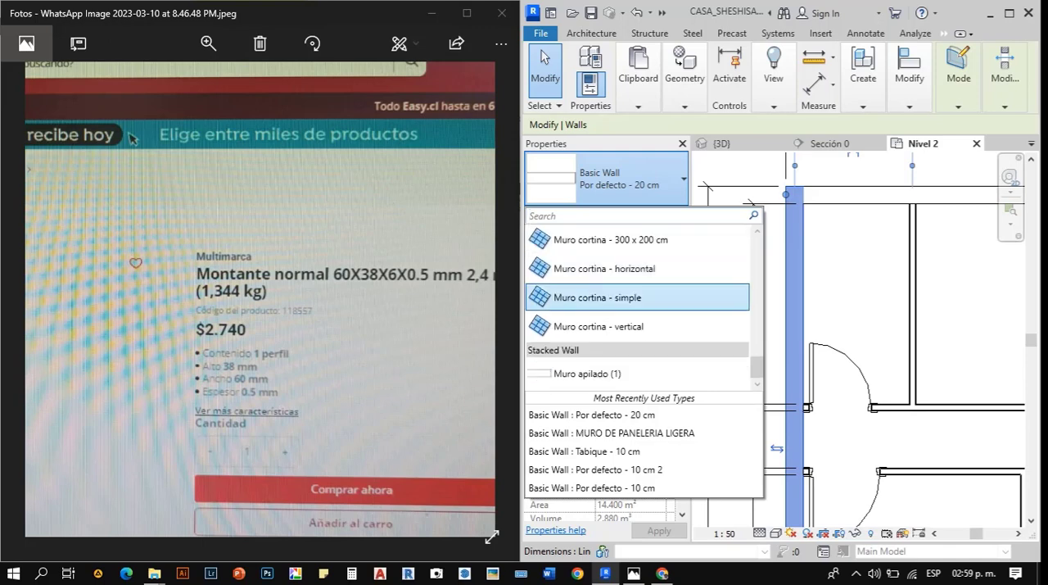
pyautogui.scroll(3, 614, 297)
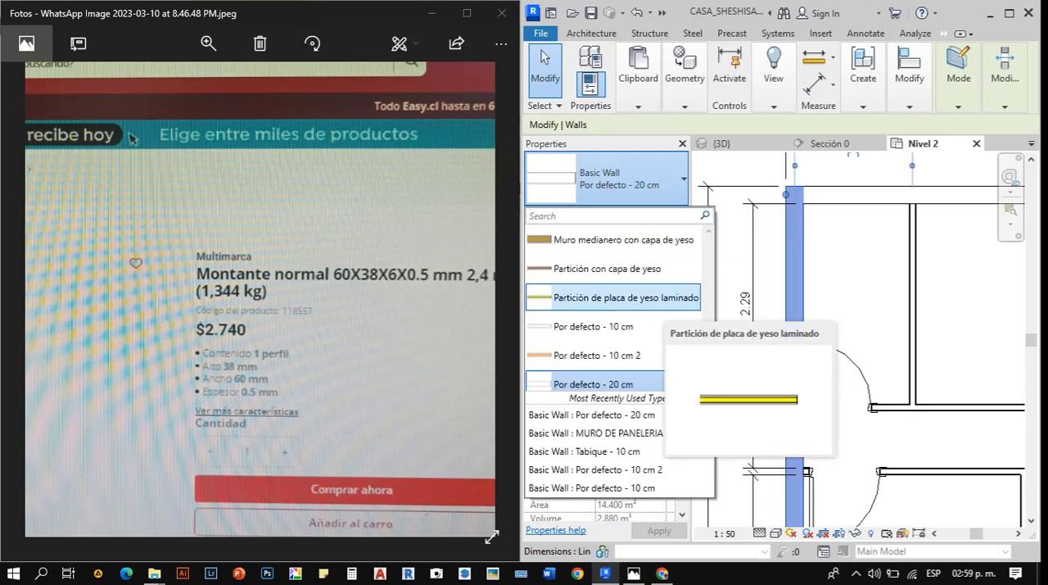
pyautogui.scroll(-5, 614, 297)
pyautogui.press('Escape')
pyautogui.press('Escape')
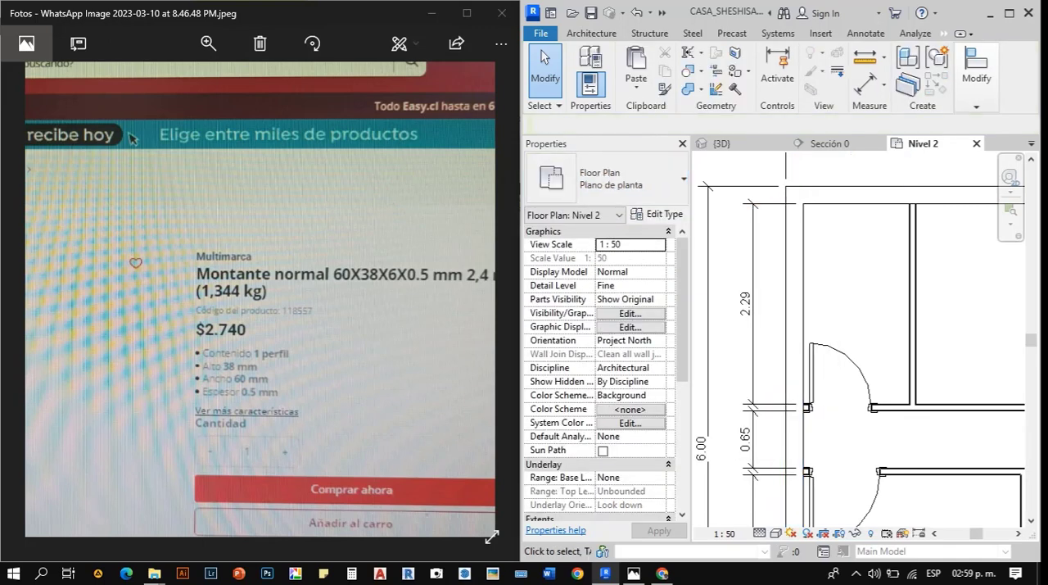
# - Rename the wall type of the exterior wall beside the bathroom as MURO DE PANELERIA LIGERA EXTERIOR
pyautogui.click(787, 303)
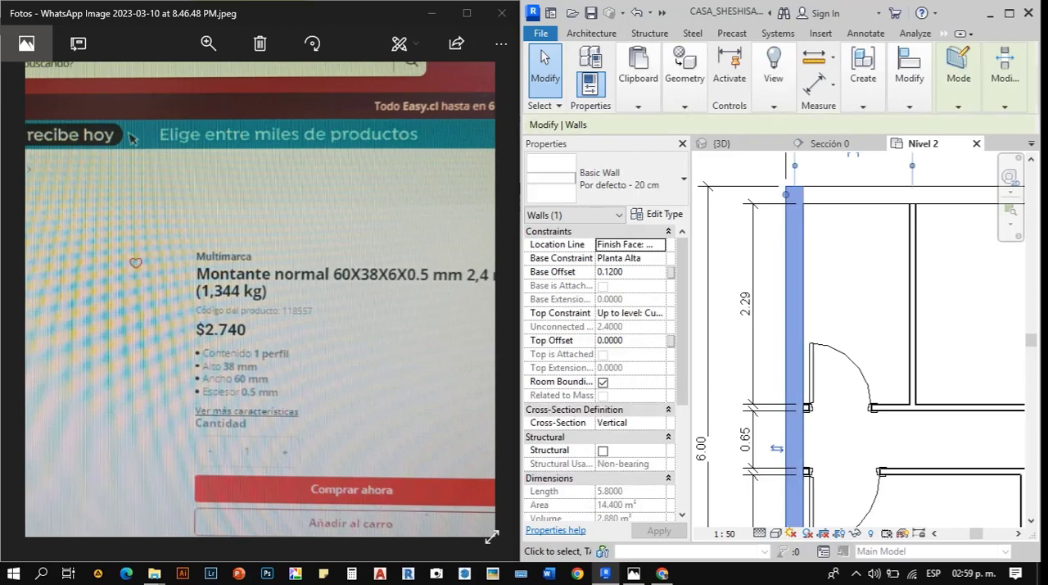
pyautogui.click(656, 214)
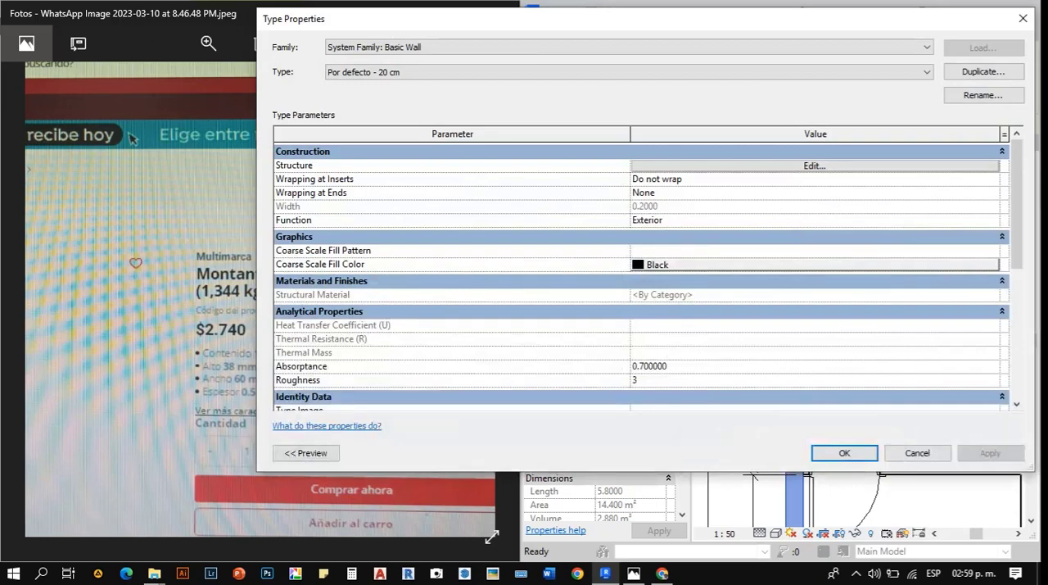
pyautogui.press('Escape')
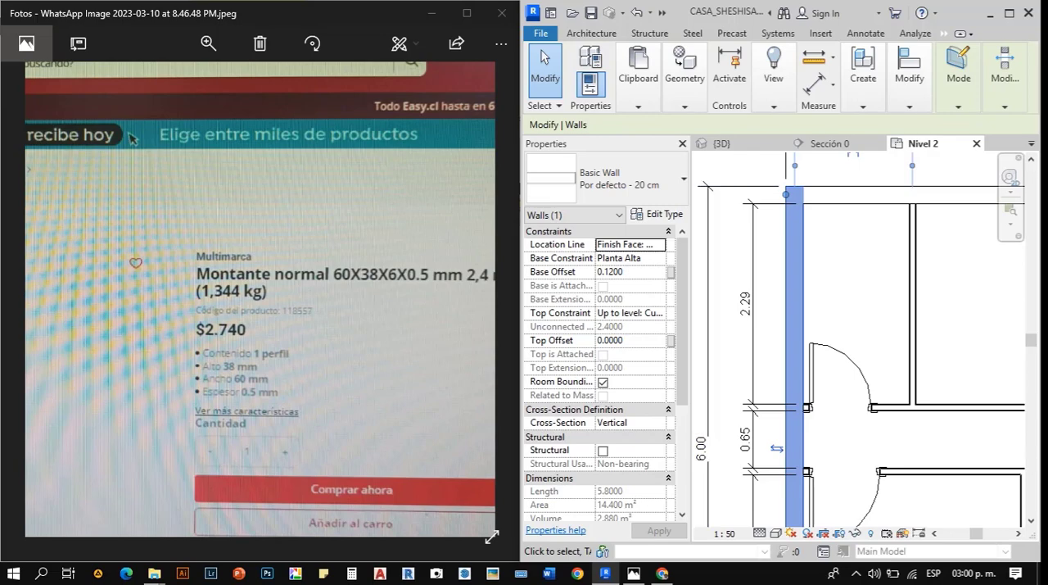
pyautogui.click(664, 213)
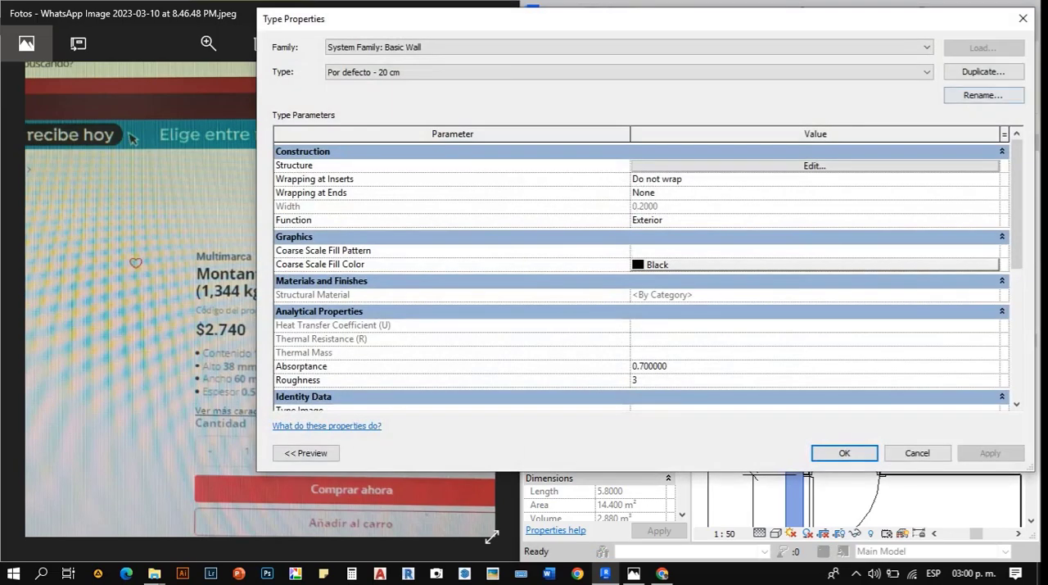
pyautogui.click(983, 95)
pyautogui.write('M')
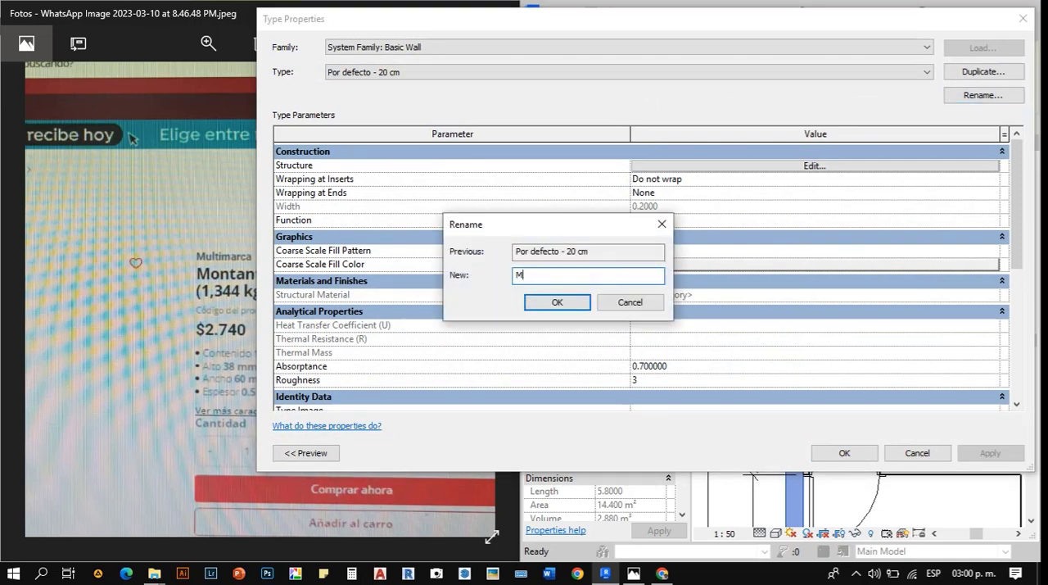
pyautogui.write('URO DE PANERL')
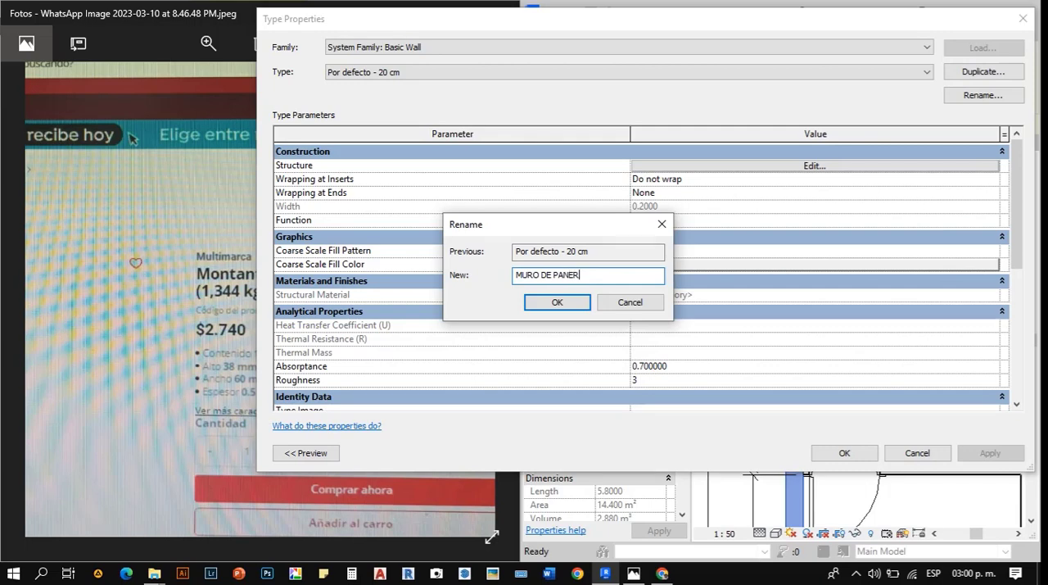
pyautogui.press('BackSpace')
pyautogui.press('BackSpace')
pyautogui.write('E')
pyautogui.press('BackSpace')
pyautogui.write('LERIA LIGERA ')
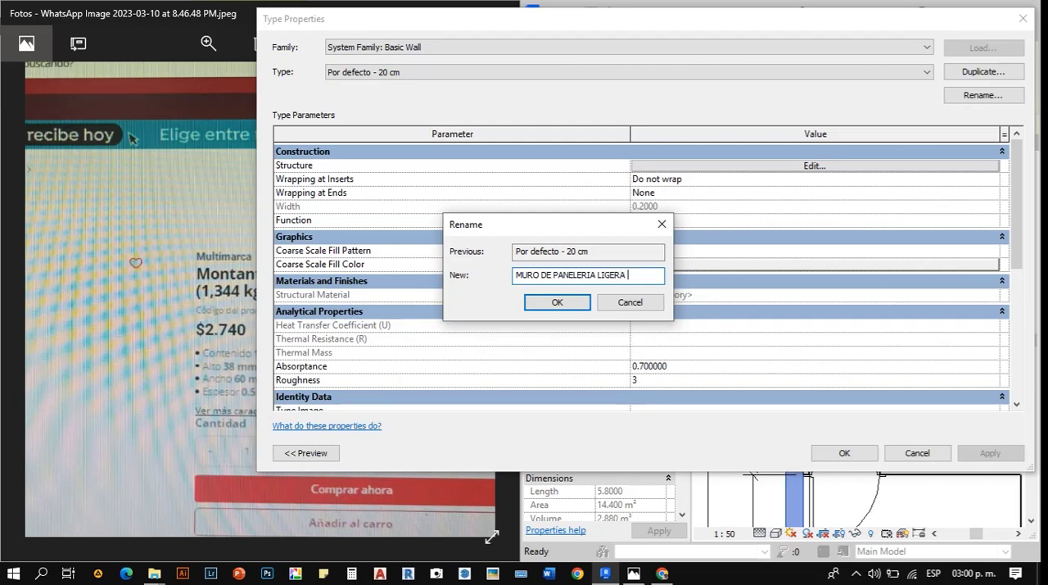
pyautogui.write('EXTERIOR')
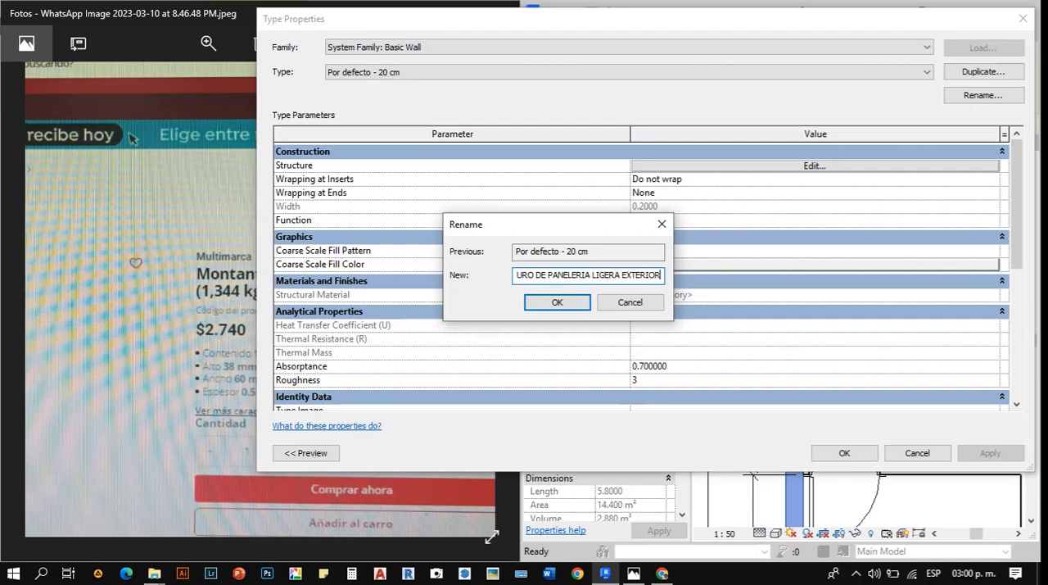
pyautogui.press('Return')
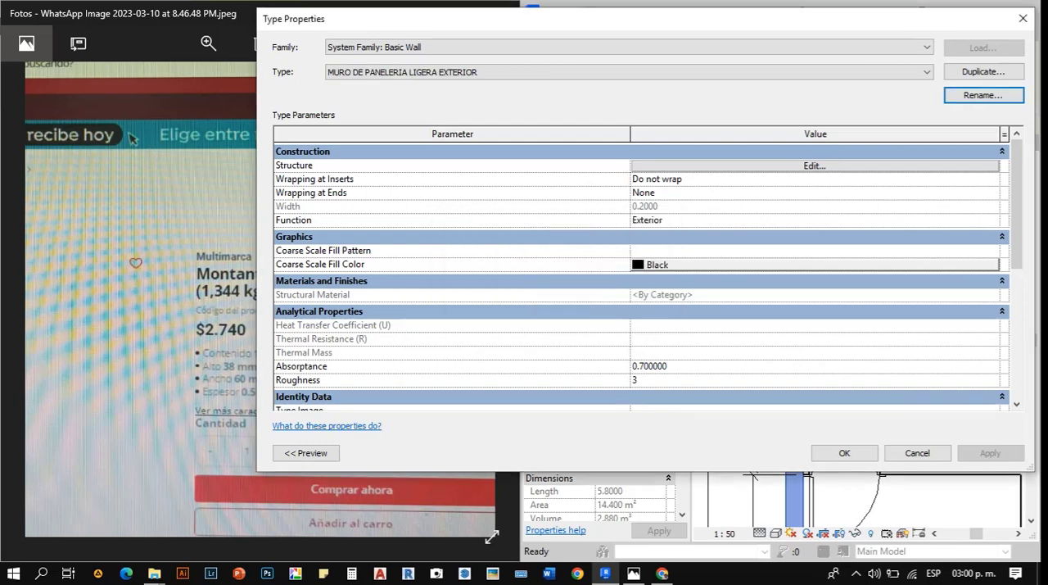
# - Set the exterior wall type's structure layer to Acero inoxidable with a thickness of 0.06
pyautogui.click(814, 165)
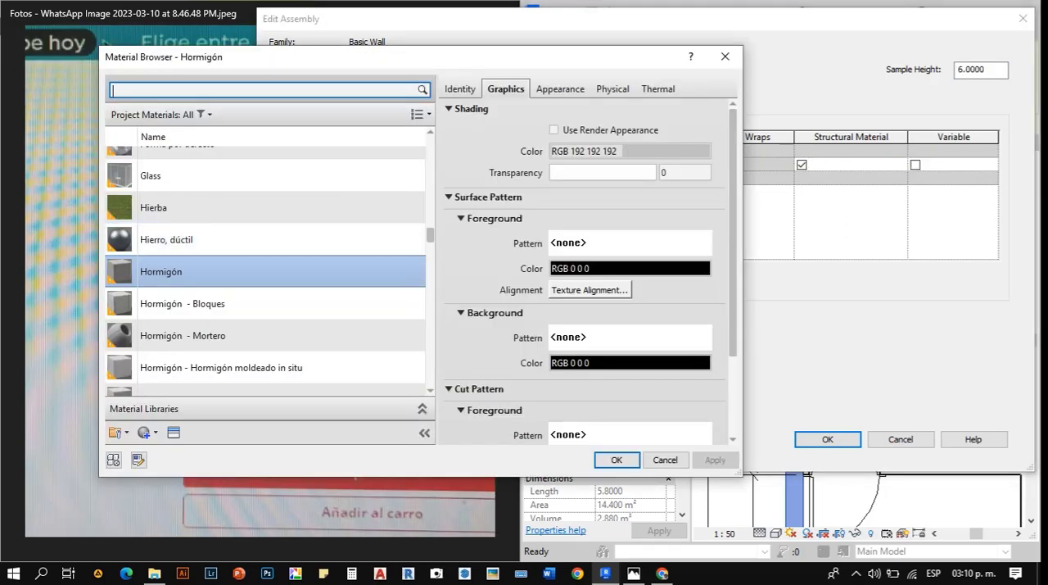
pyautogui.scroll(1, 266, 270)
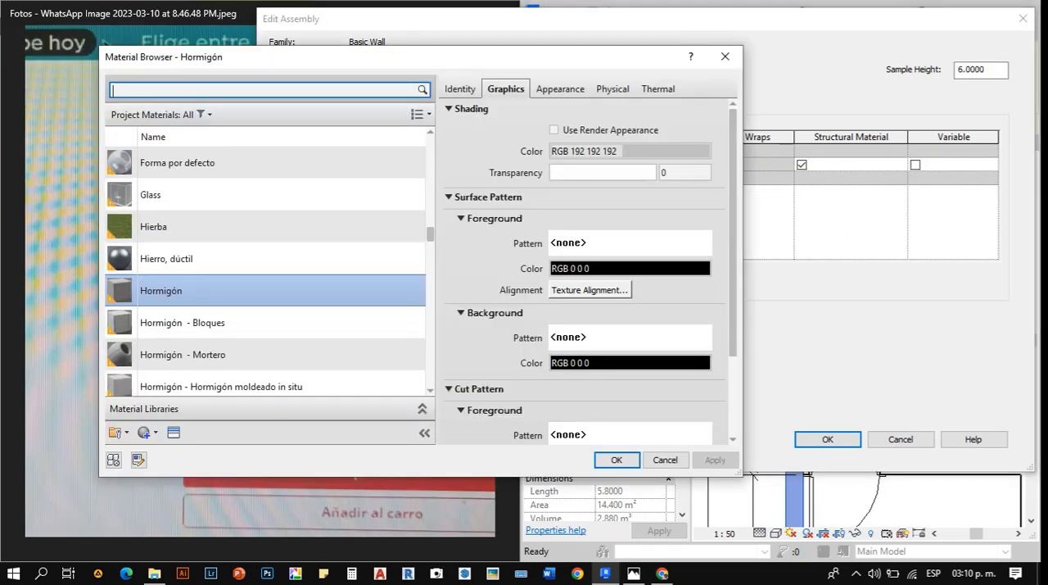
pyautogui.write('acer')
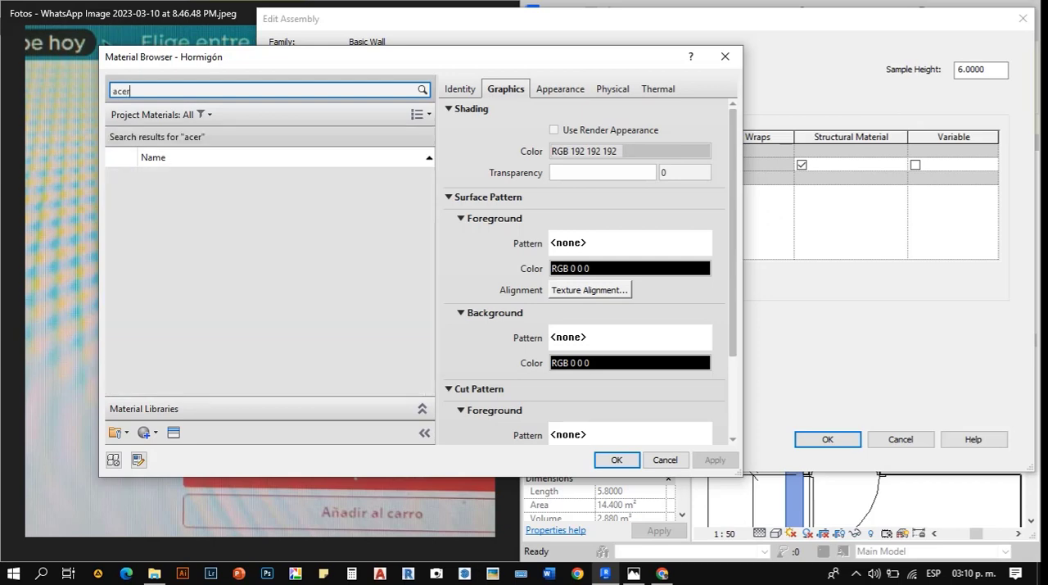
pyautogui.doubleClick(172, 215)
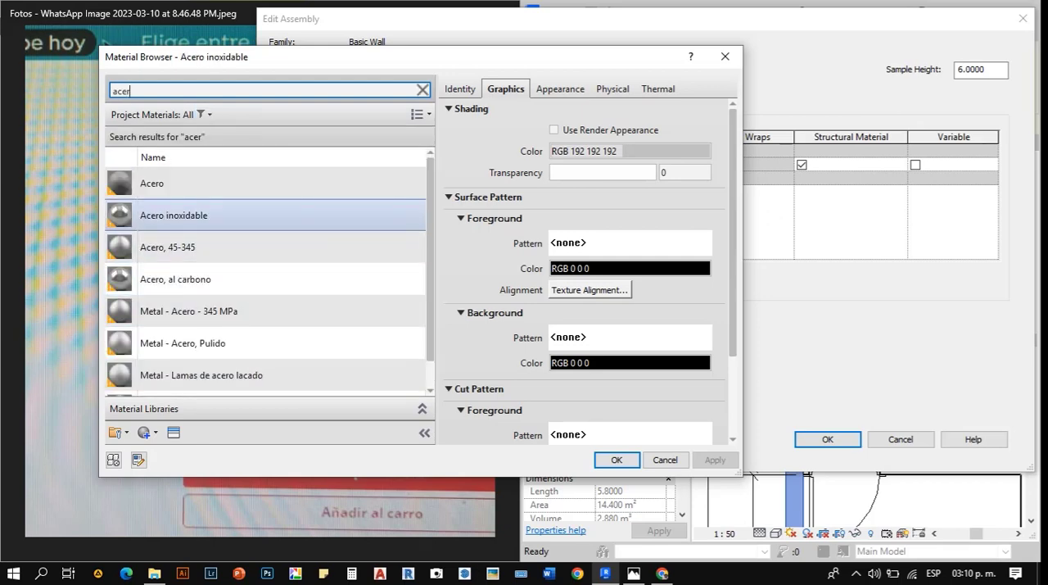
pyautogui.doubleClick(632, 164)
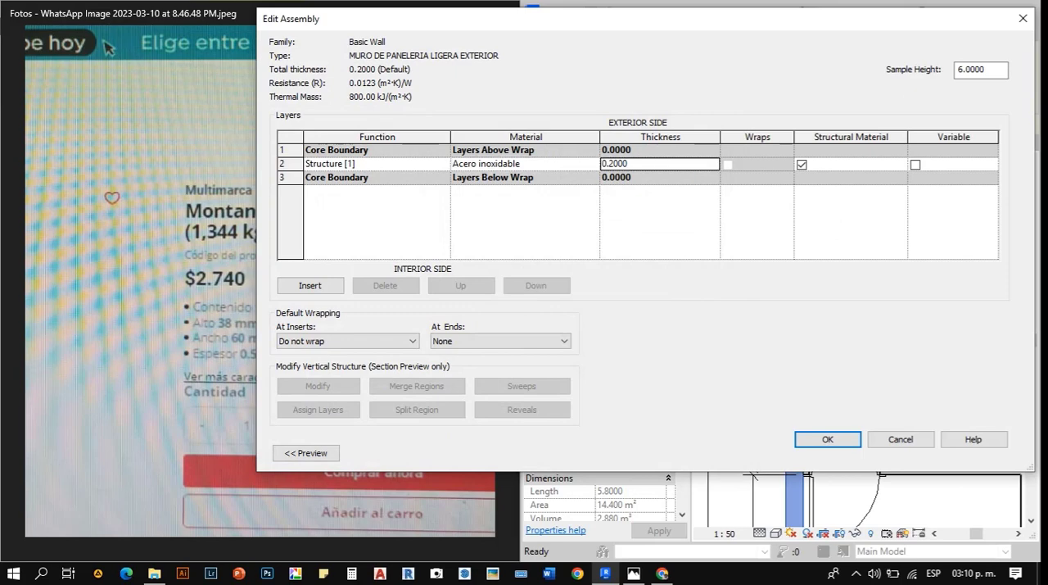
pyautogui.moveTo(630, 164); pyautogui.dragTo(607, 164)
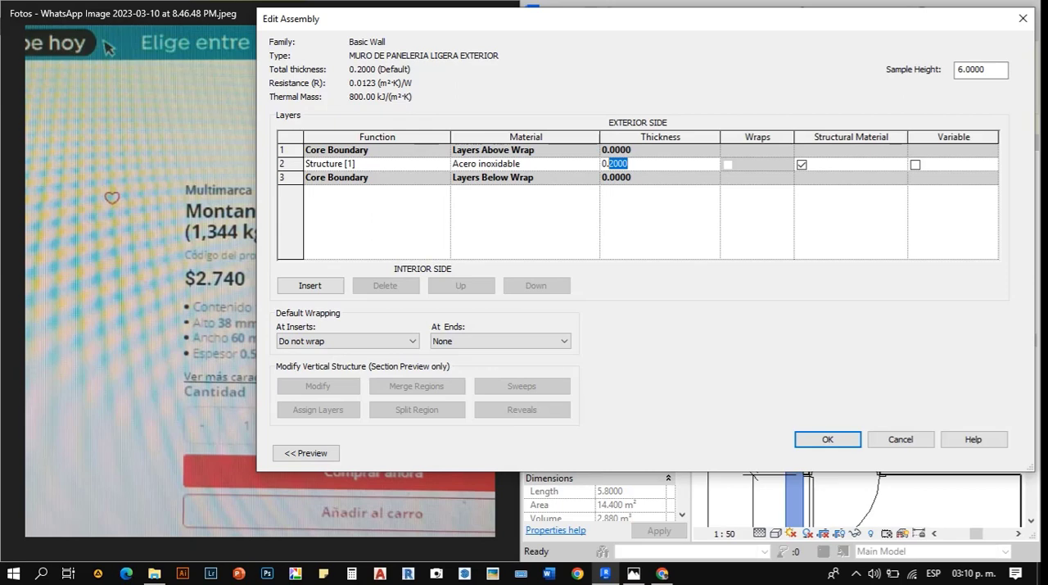
pyautogui.write('06')
# - Add a Finish 1 [4] layer outside the core on the exterior side, with a thickness of 0.01
pyautogui.click(310, 286)
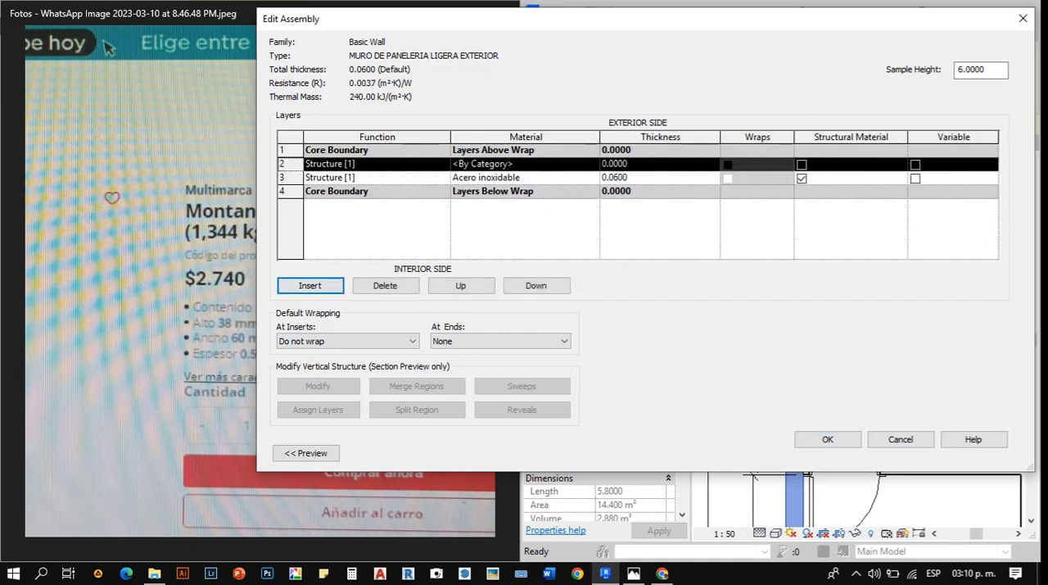
pyautogui.click(461, 286)
pyautogui.click(443, 151)
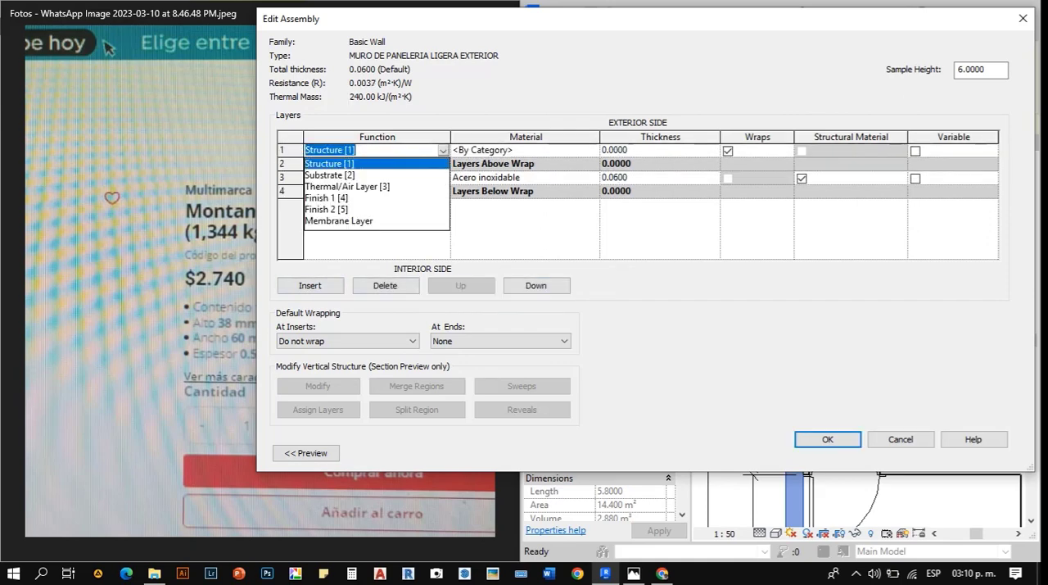
pyautogui.click(327, 198)
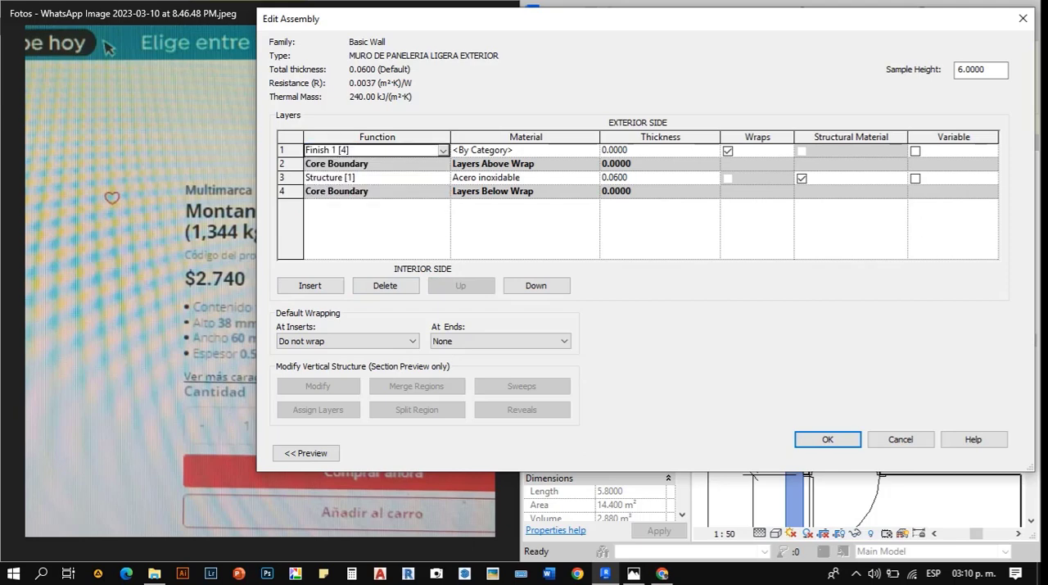
pyautogui.click(627, 151)
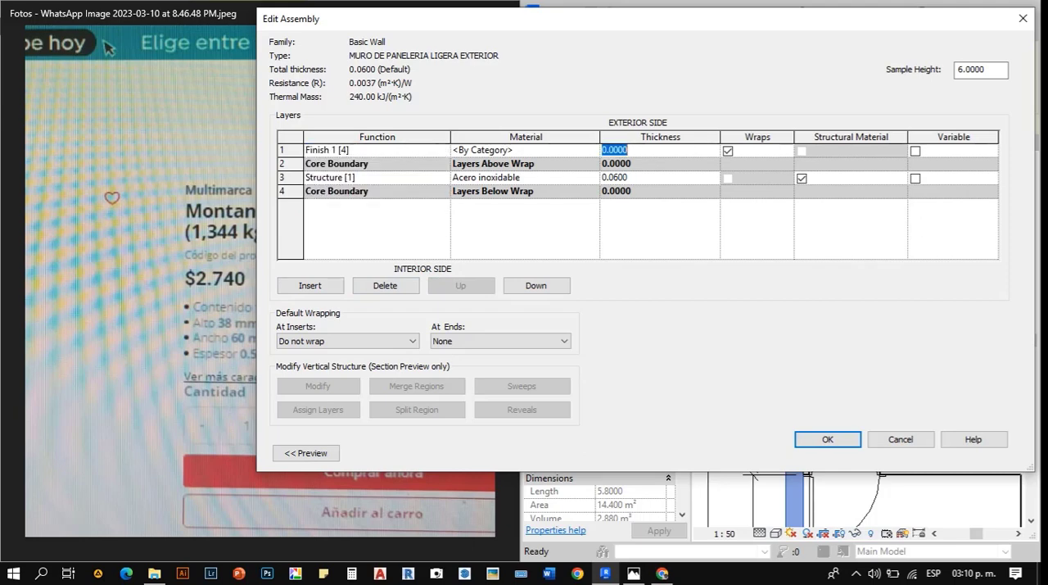
pyautogui.write('0.01')
pyautogui.press('Tab')
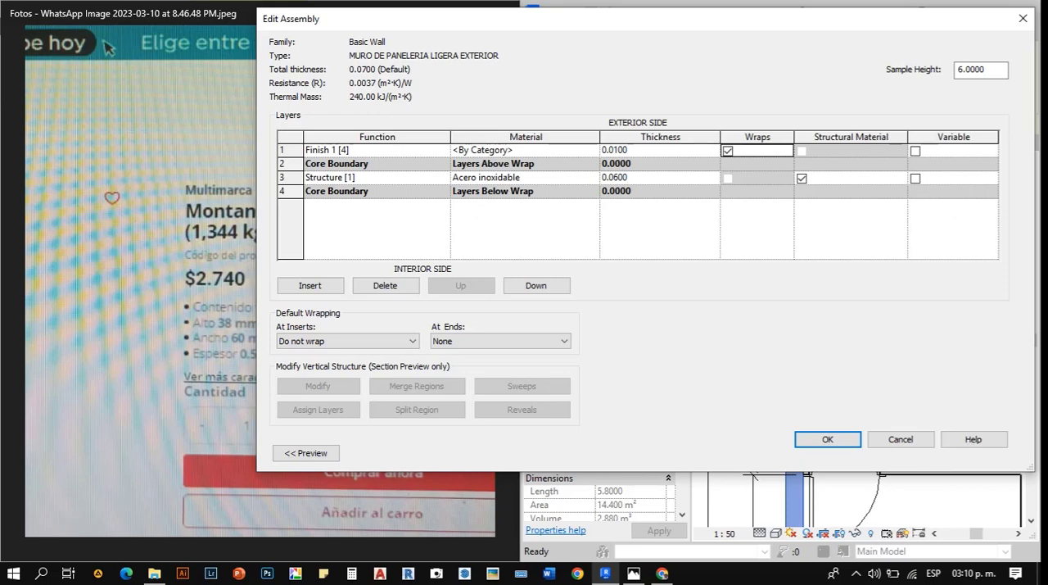
# - Change the exterior Finish 1 layer's thickness to 0.08
pyautogui.click(630, 151)
pyautogui.moveTo(630, 150); pyautogui.dragTo(614, 151)
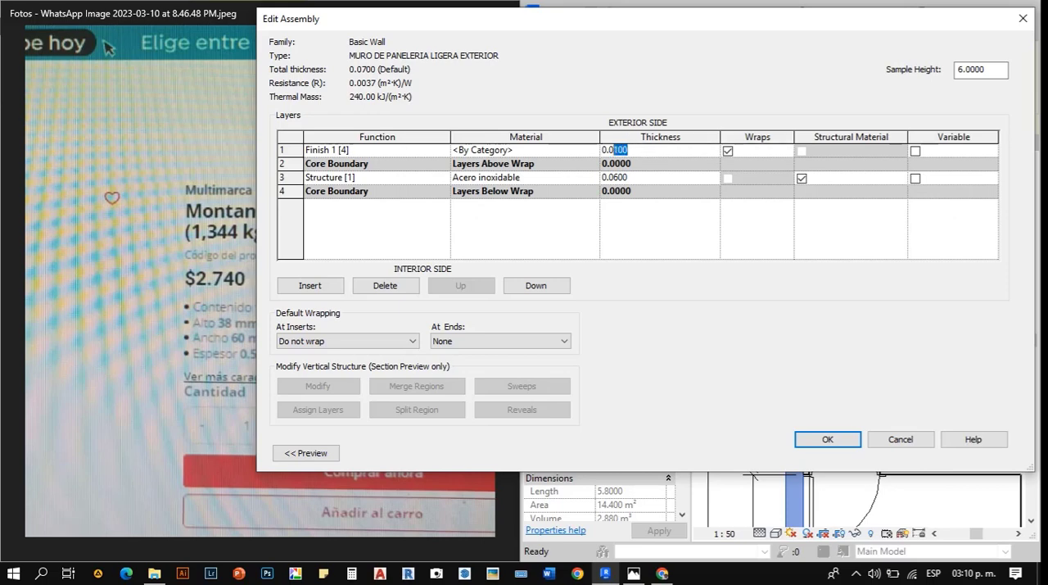
pyautogui.write('8')
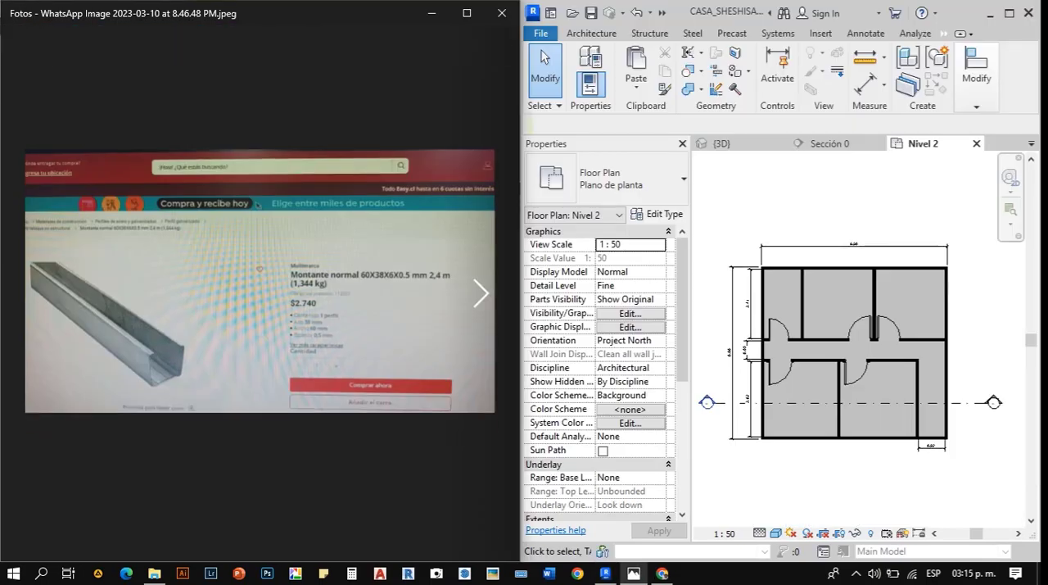
# - Bring up the upper-floor sketch photo with the Cuarto A, B and C layout and enlarge it
pyautogui.press('Right')
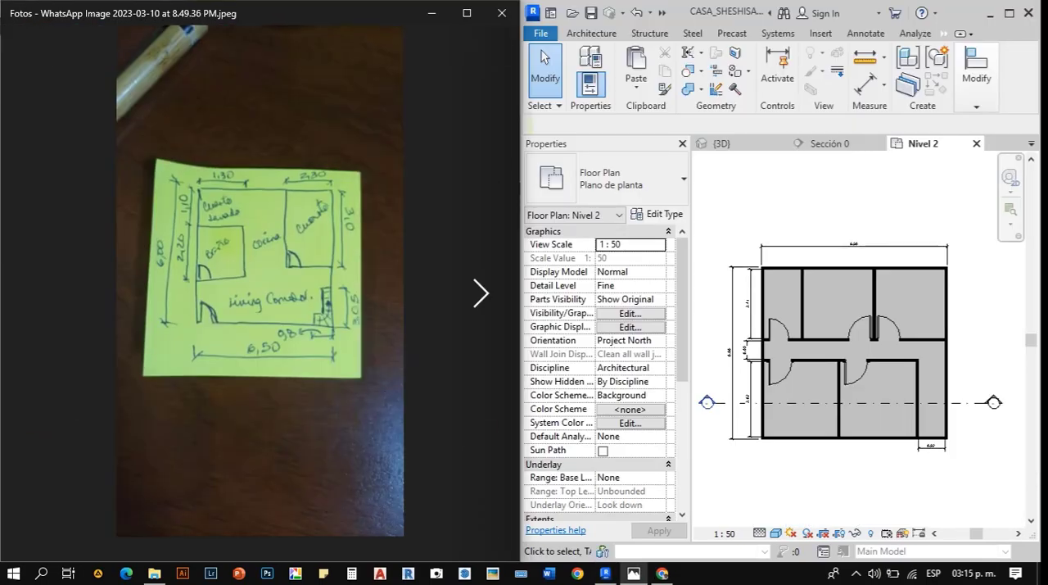
pyautogui.press('Right')
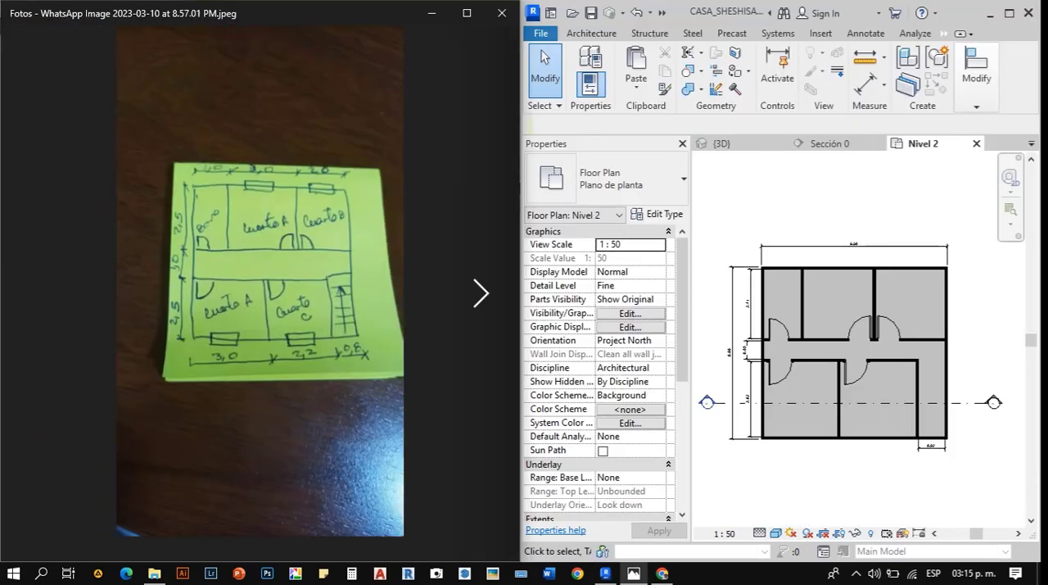
pyautogui.scroll(4, 274, 275)
# - Dimension the lower Cuarto A's clear width from the exterior wall's inner face to the Cuarto C partition, below the plan
pyautogui.click(762, 315)
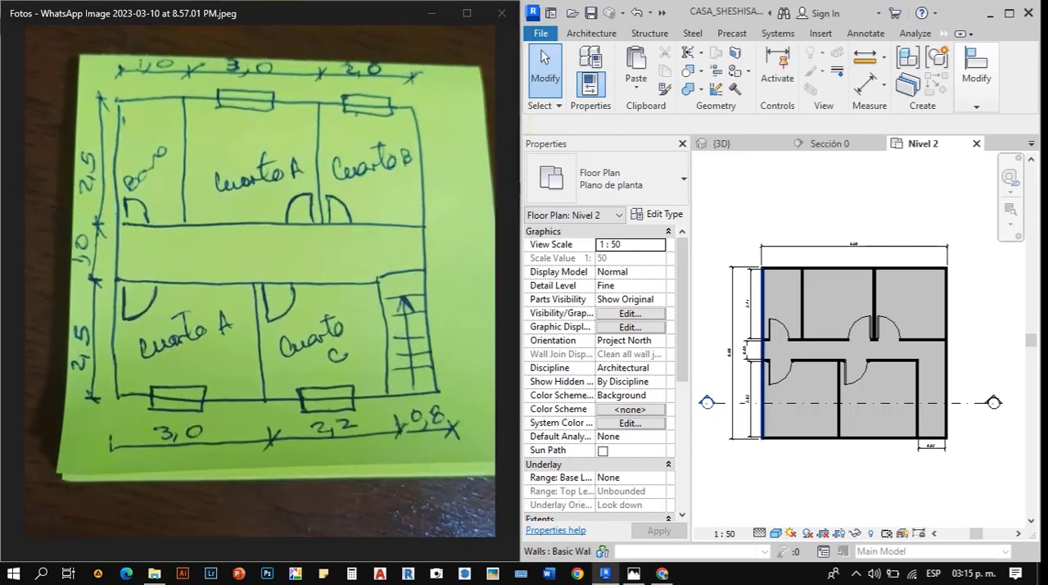
pyautogui.scroll(4, 770, 429)
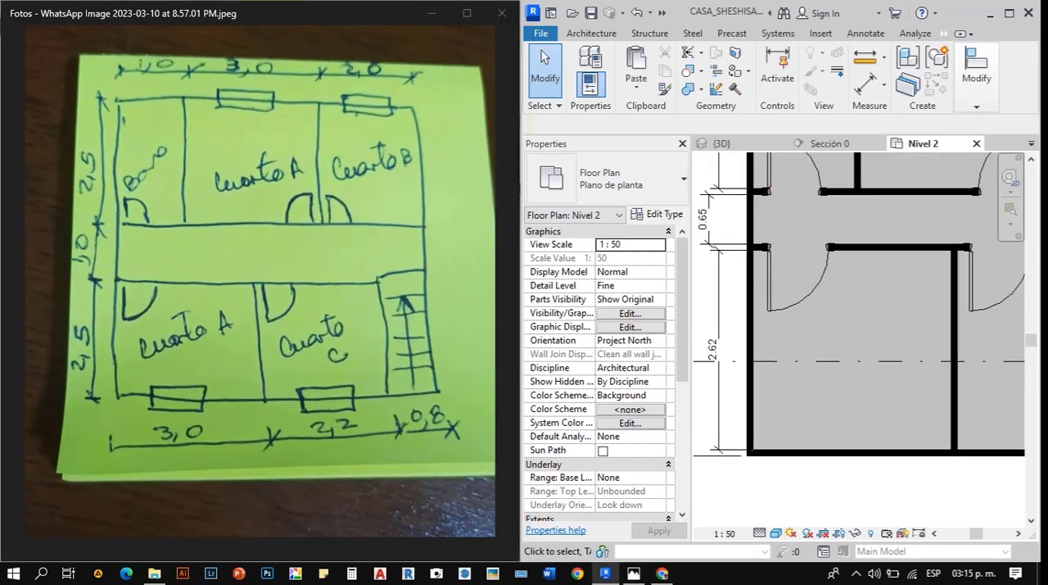
pyautogui.press('d')
pyautogui.press('i')
pyautogui.scroll(4, 768, 448)
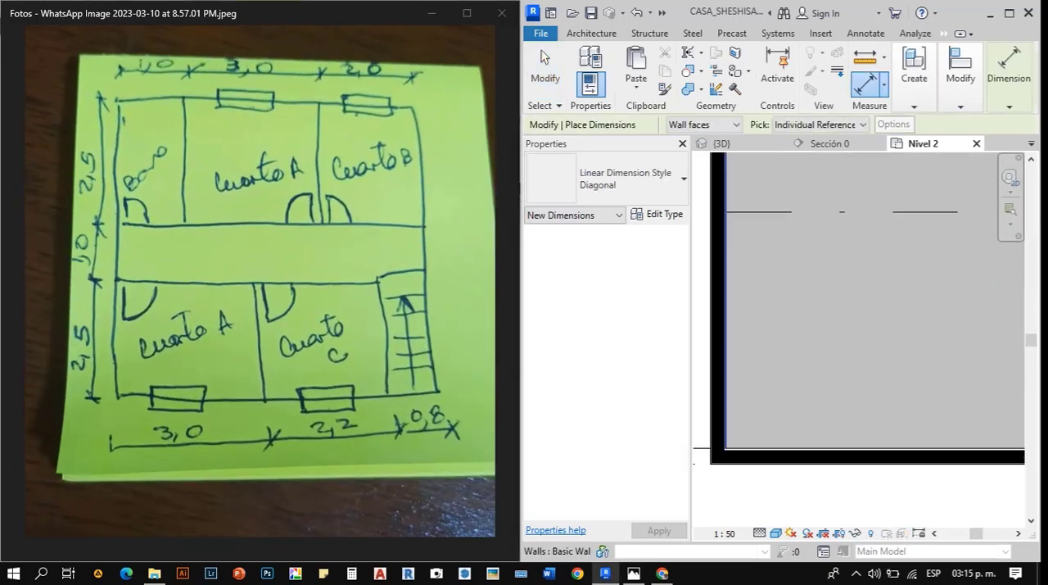
pyautogui.click(727, 424)
pyautogui.scroll(-4, 726, 422)
pyautogui.scroll(4, 873, 421)
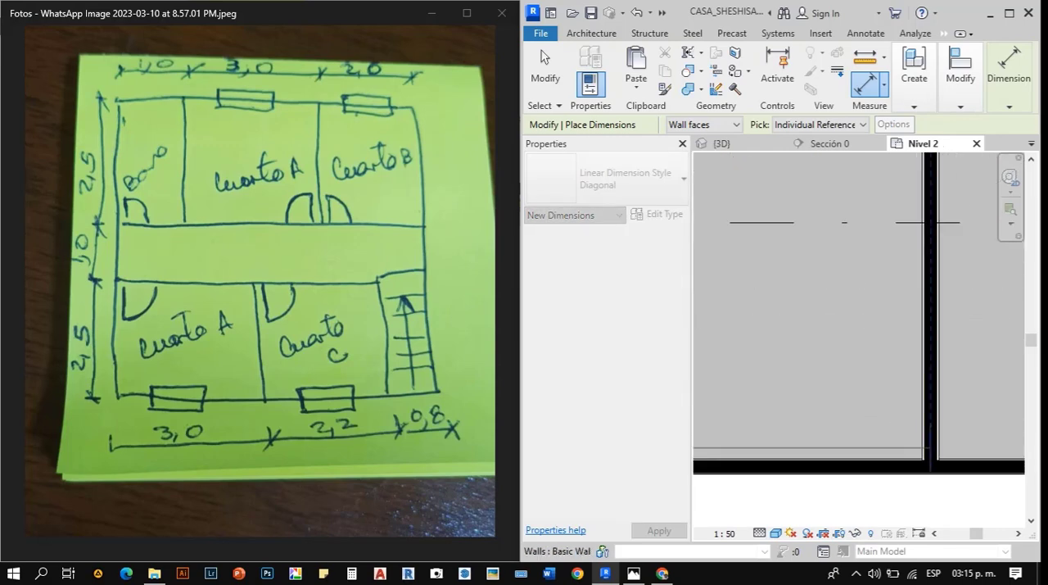
pyautogui.click(924, 439)
pyautogui.scroll(-4, 904, 362)
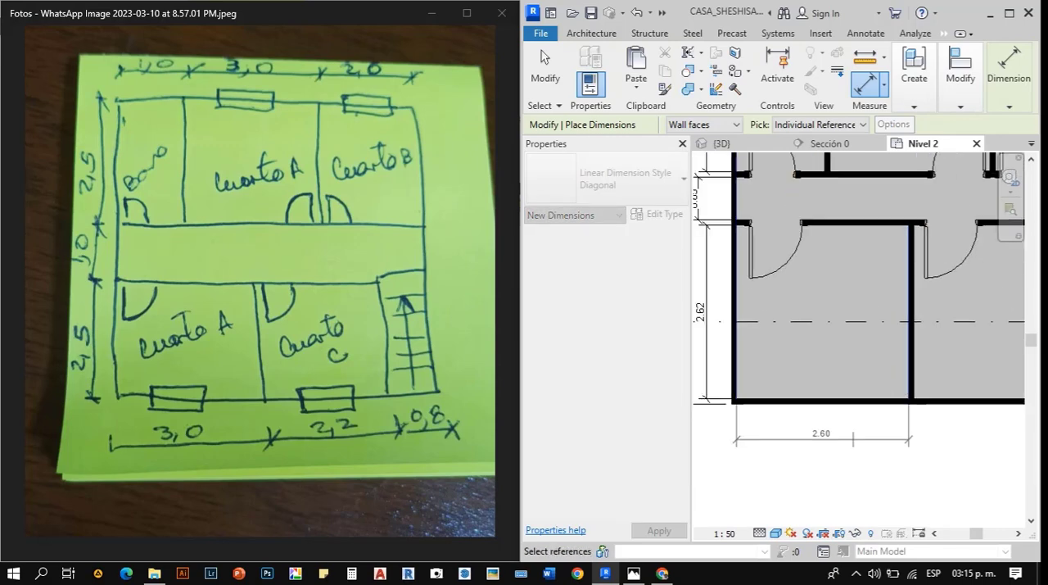
pyautogui.click(843, 429)
pyautogui.scroll(-3, 799, 406)
pyautogui.scroll(2, 907, 398)
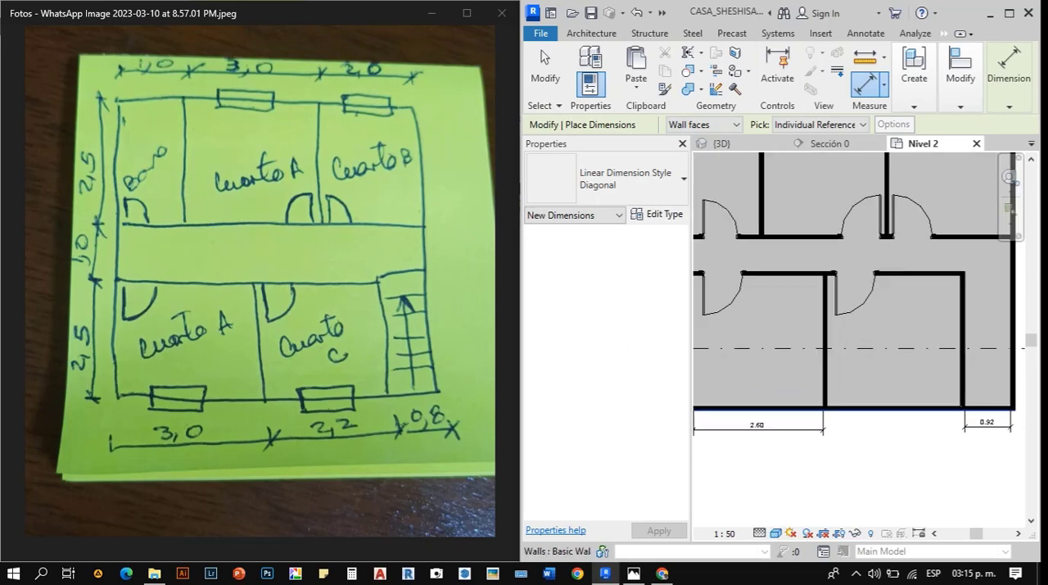
pyautogui.press('Escape')
pyautogui.press('Escape')
# - Move the partition between the lower Cuarto A and Cuarto C by setting Cuarto A's width dimension to 3
pyautogui.scroll(3, 873, 439)
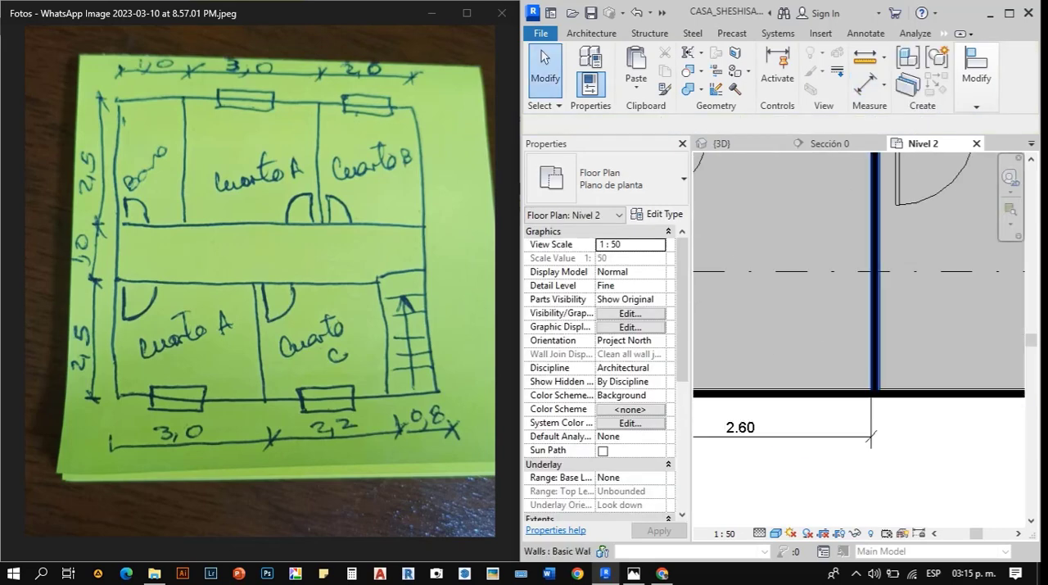
pyautogui.click(875, 359)
pyautogui.scroll(-4, 888, 362)
pyautogui.scroll(4, 790, 396)
pyautogui.scroll(4, 829, 396)
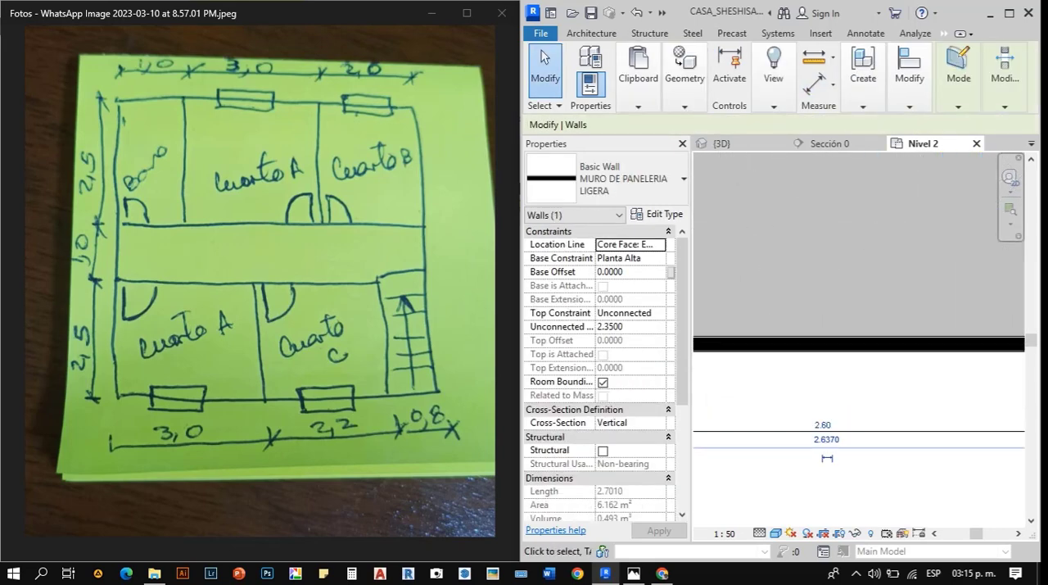
pyautogui.click(822, 424)
pyautogui.write('3')
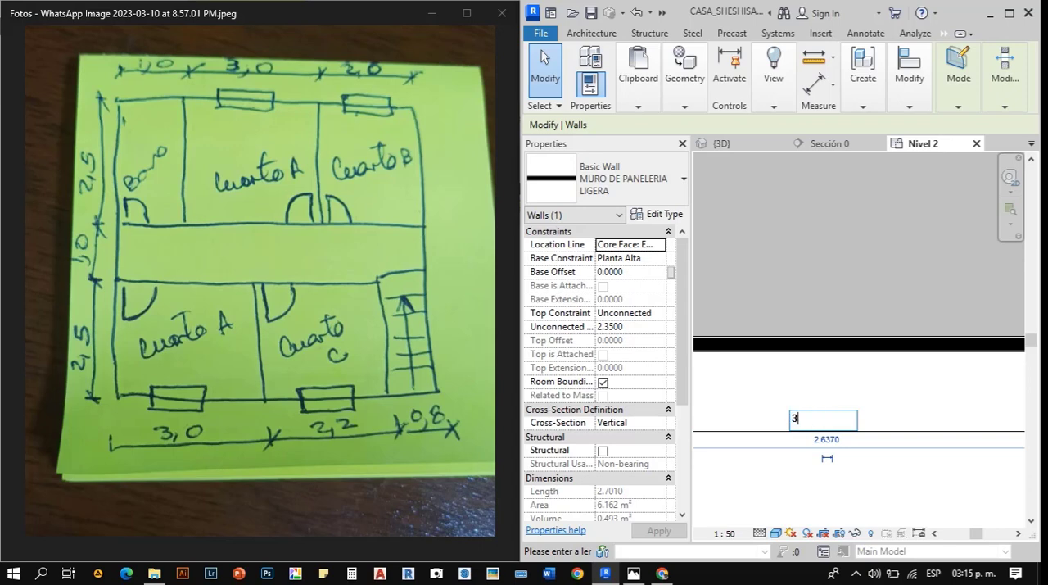
pyautogui.press('Return')
pyautogui.scroll(-2, 794, 385)
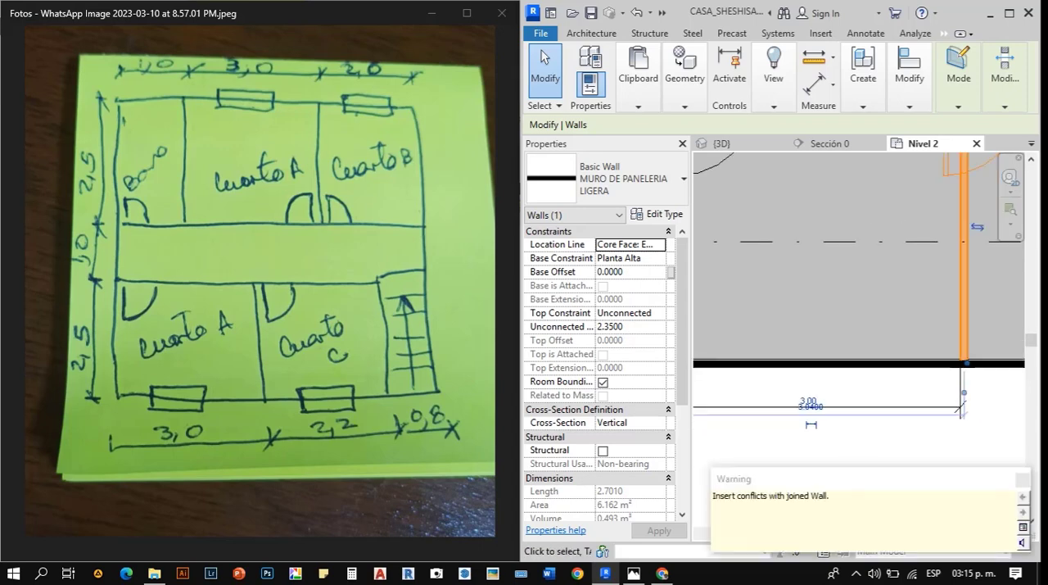
pyautogui.scroll(-2, 784, 400)
pyautogui.press('Escape')
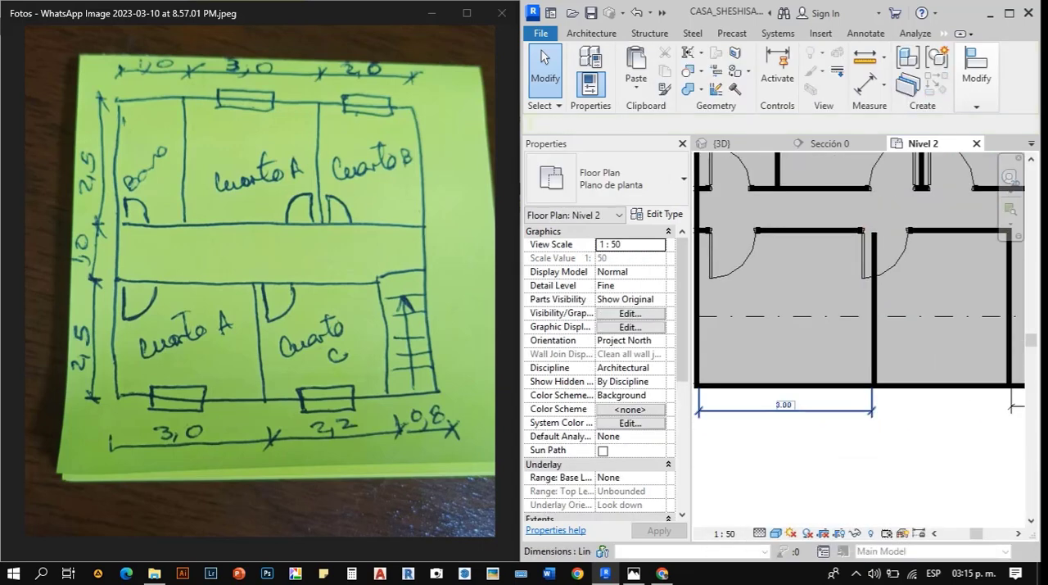
# - Dimension Cuarto C's clear width between its two partitions, placing the dimension below the plan
pyautogui.scroll(4, 885, 381)
pyautogui.scroll(1, 888, 387)
pyautogui.press('d')
pyautogui.press('i')
pyautogui.scroll(4, 875, 386)
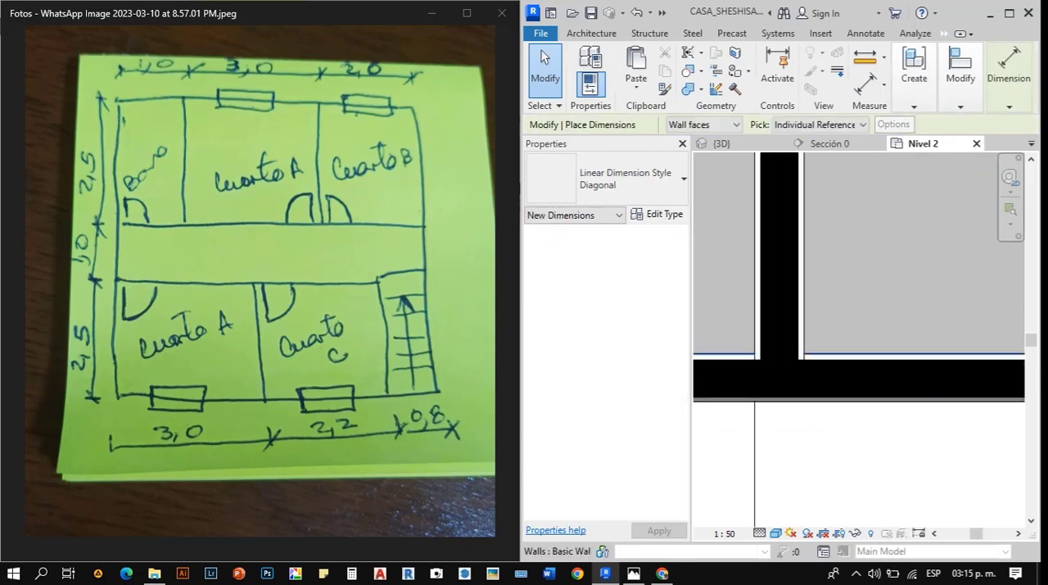
pyautogui.click(805, 350)
pyautogui.scroll(-5, 721, 377)
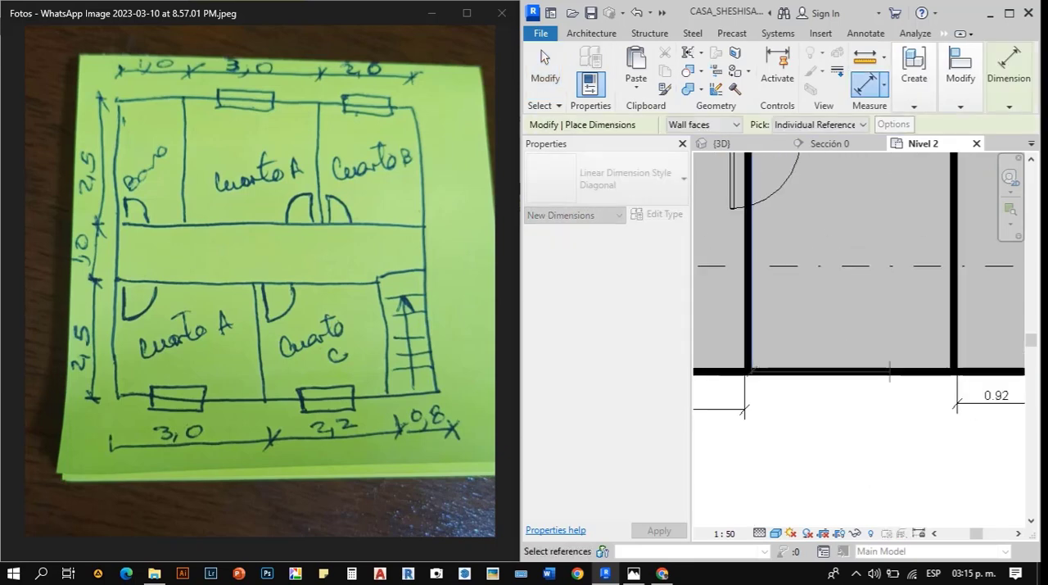
pyautogui.scroll(4, 933, 378)
pyautogui.scroll(-4, 982, 401)
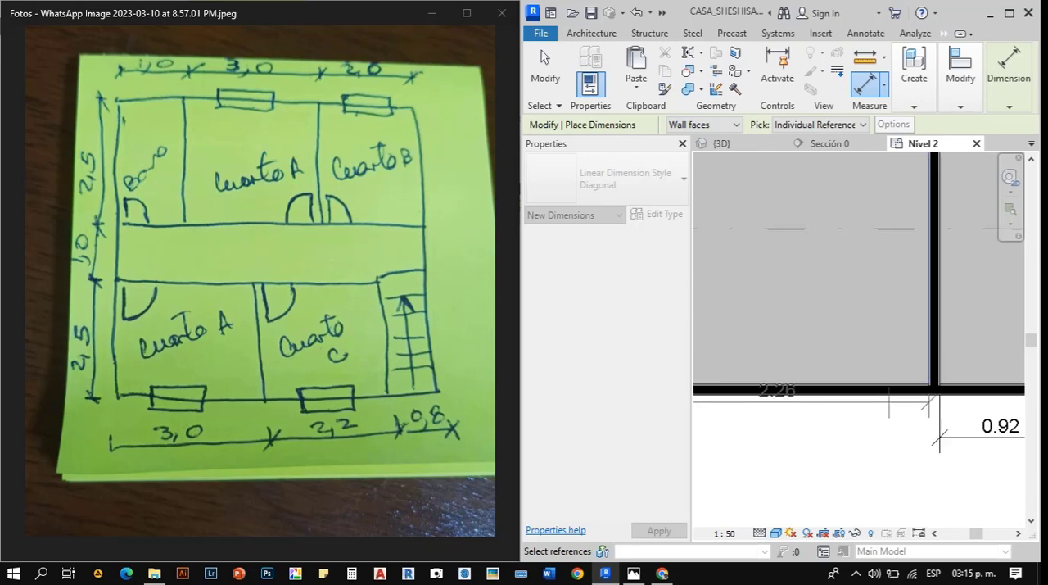
pyautogui.click(838, 425)
pyautogui.press('Escape')
pyautogui.press('Escape')
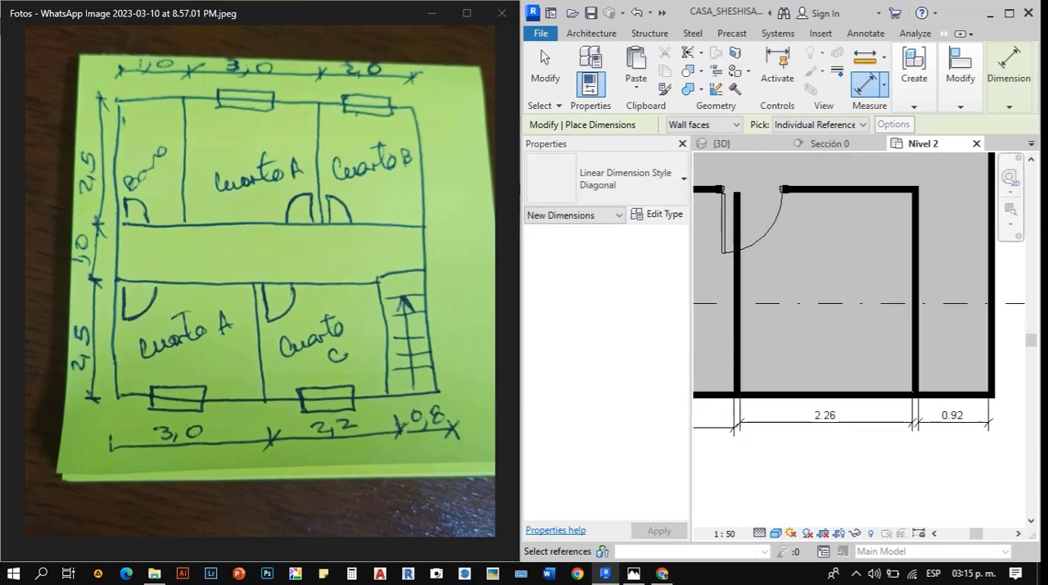
# - Move the corridor wall of the lower rooms by setting the lower Cuarto A's depth dimension to 2.5
pyautogui.scroll(-4, 919, 429)
pyautogui.scroll(3, 763, 384)
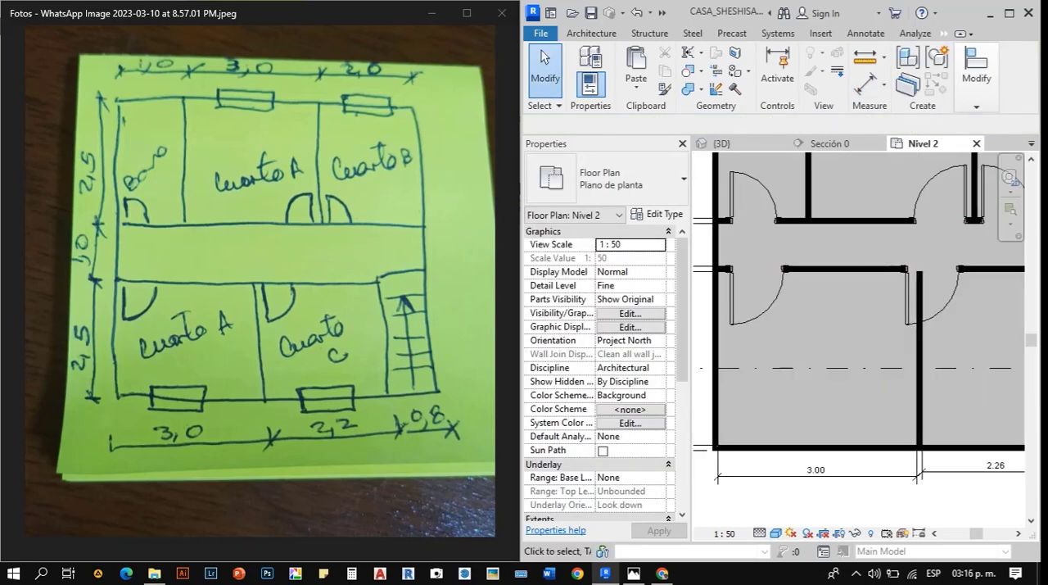
pyautogui.scroll(-2, 812, 424)
pyautogui.scroll(2, 723, 291)
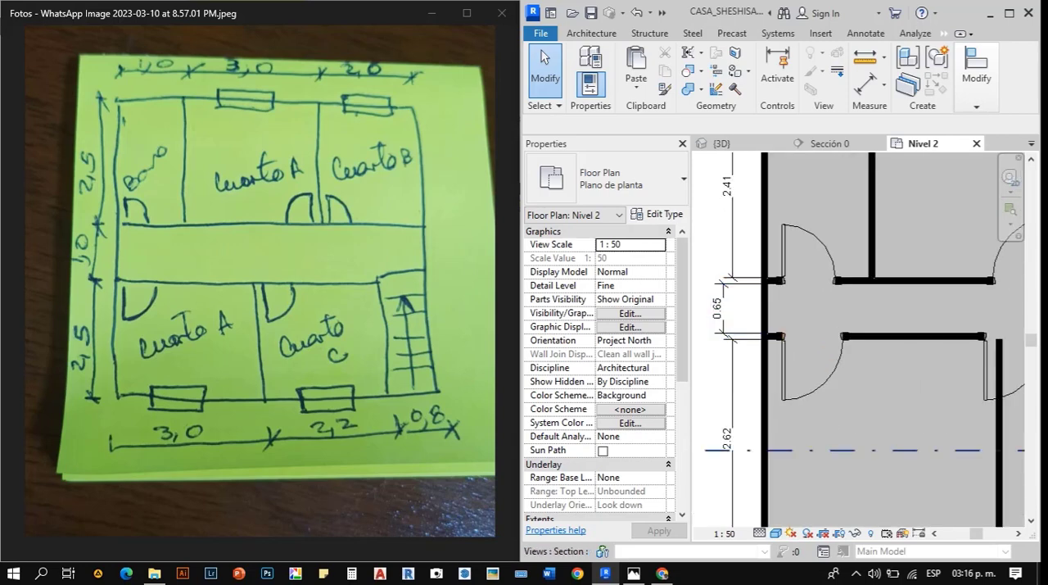
pyautogui.click(909, 336)
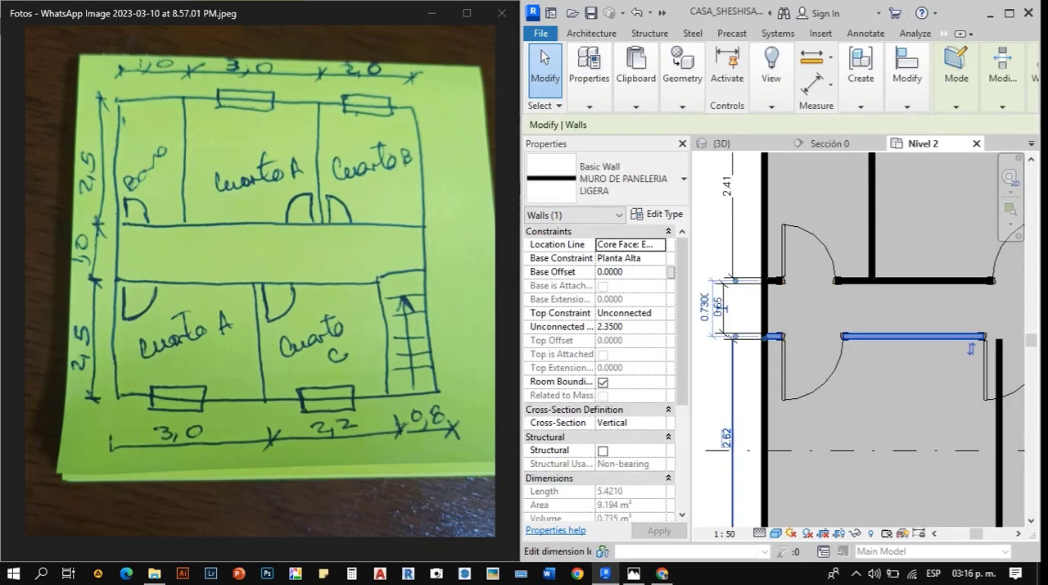
pyautogui.click(727, 438)
pyautogui.write('2.5')
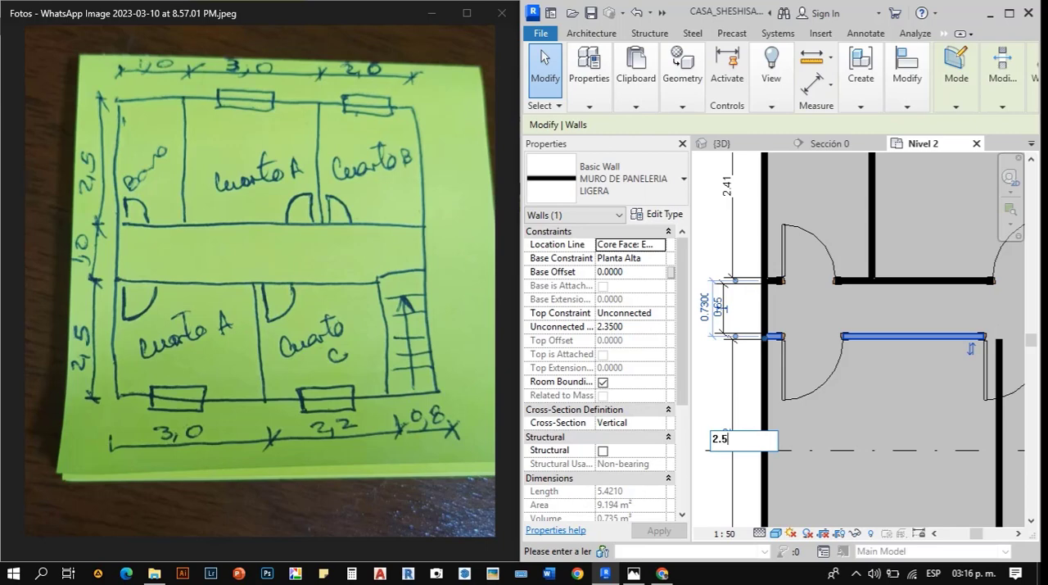
pyautogui.press('Return')
pyautogui.scroll(-2, 859, 335)
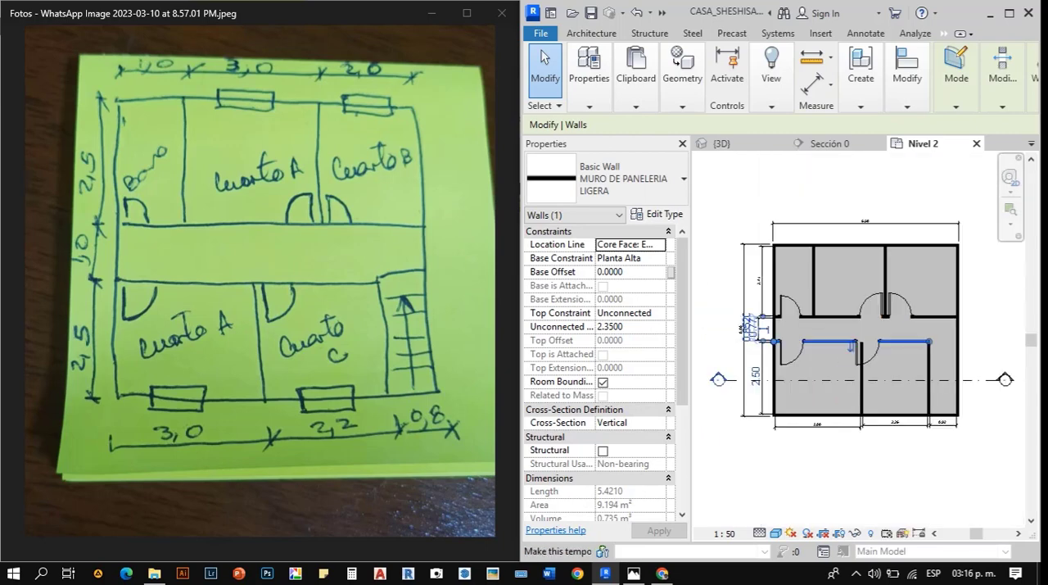
# - Move the partition between Cuarto C and the stairs by setting the stairwell's clear width dimension to 0.8
pyautogui.press('Escape')
pyautogui.scroll(-2, 747, 380)
pyautogui.scroll(2, 821, 223)
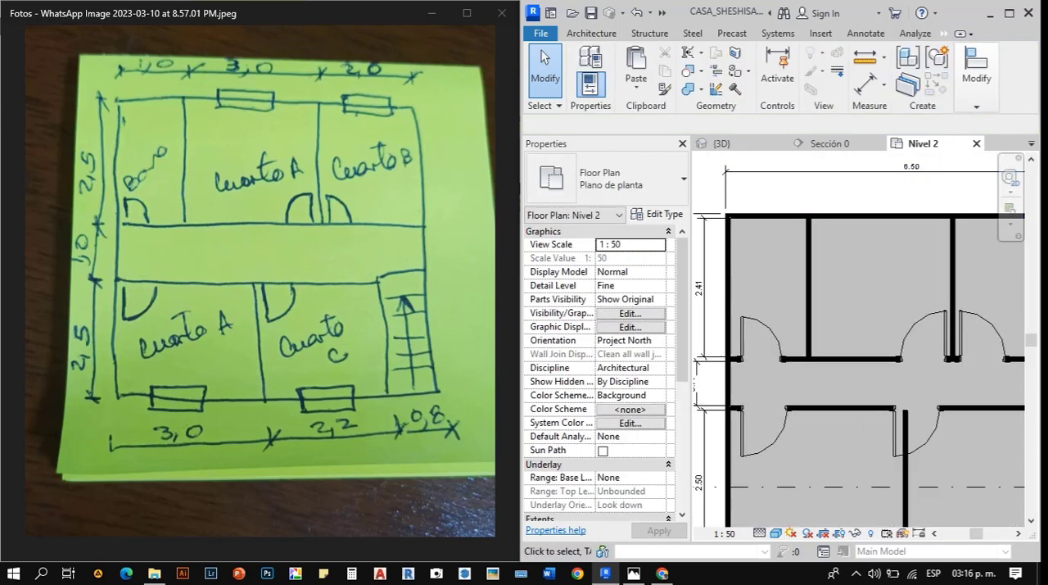
pyautogui.scroll(-2, 706, 215)
pyautogui.scroll(5, 847, 398)
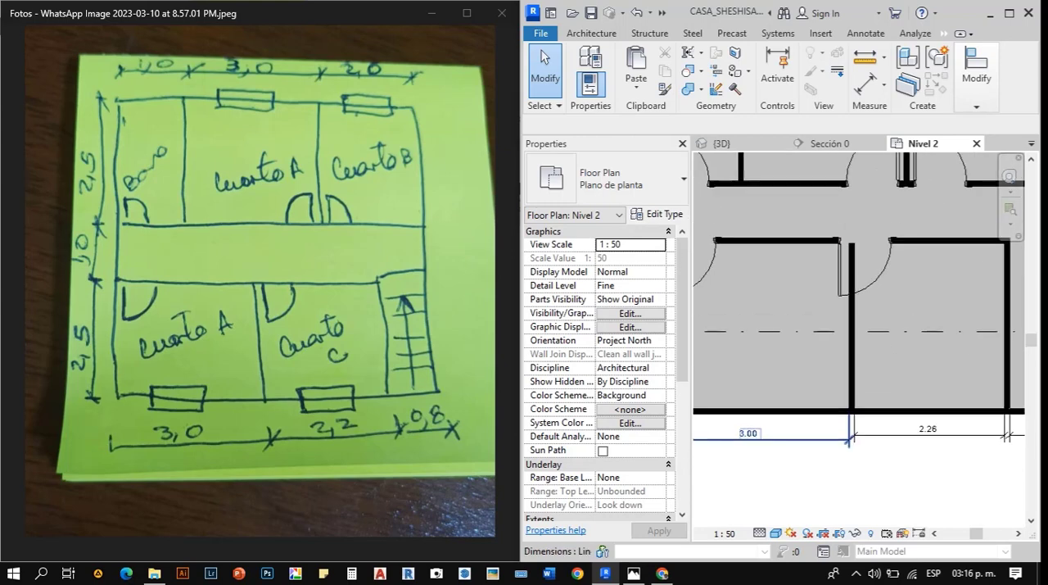
pyautogui.scroll(-2, 786, 378)
pyautogui.scroll(3, 971, 385)
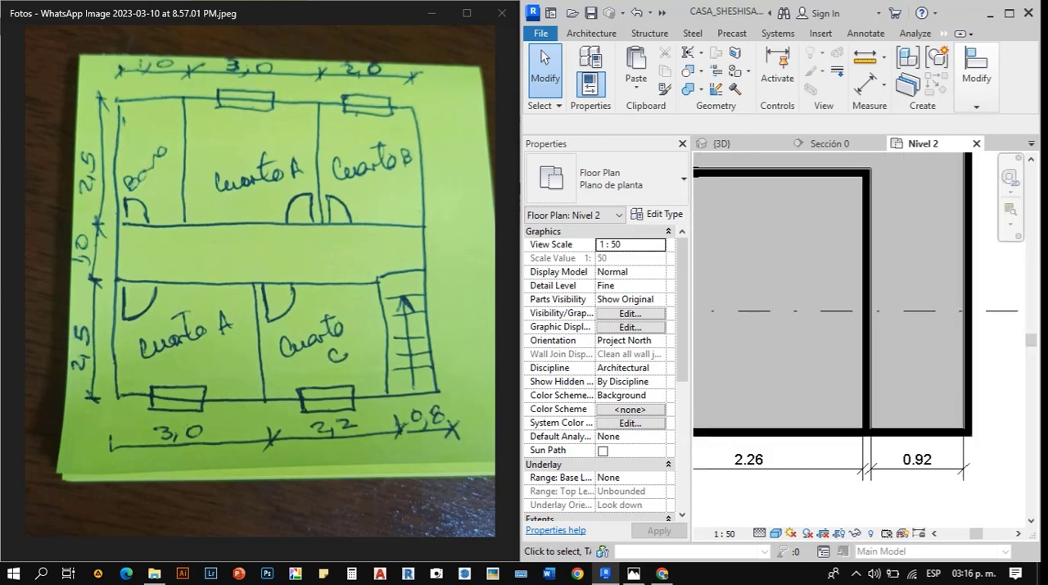
pyautogui.click(866, 311)
pyautogui.scroll(-2, 942, 384)
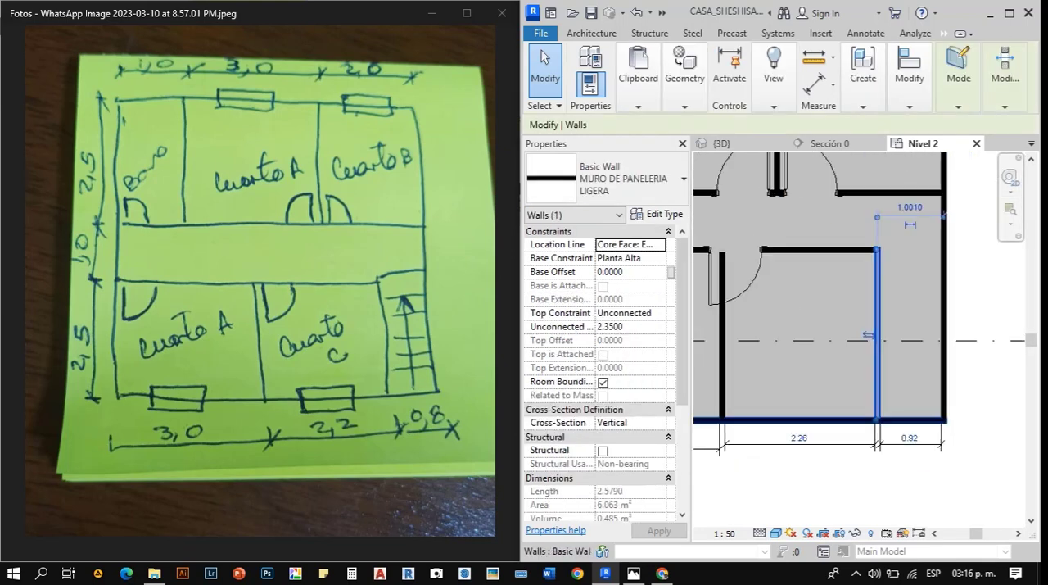
pyautogui.scroll(2, 868, 393)
pyautogui.click(872, 428)
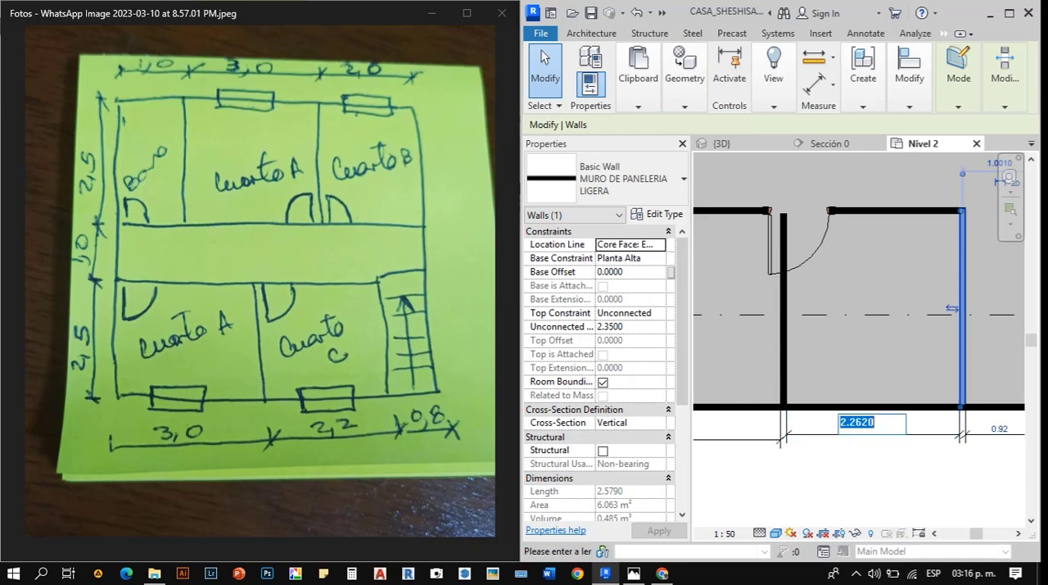
pyautogui.scroll(-3, 784, 434)
pyautogui.press('Escape')
pyautogui.scroll(4, 882, 427)
pyautogui.click(935, 437)
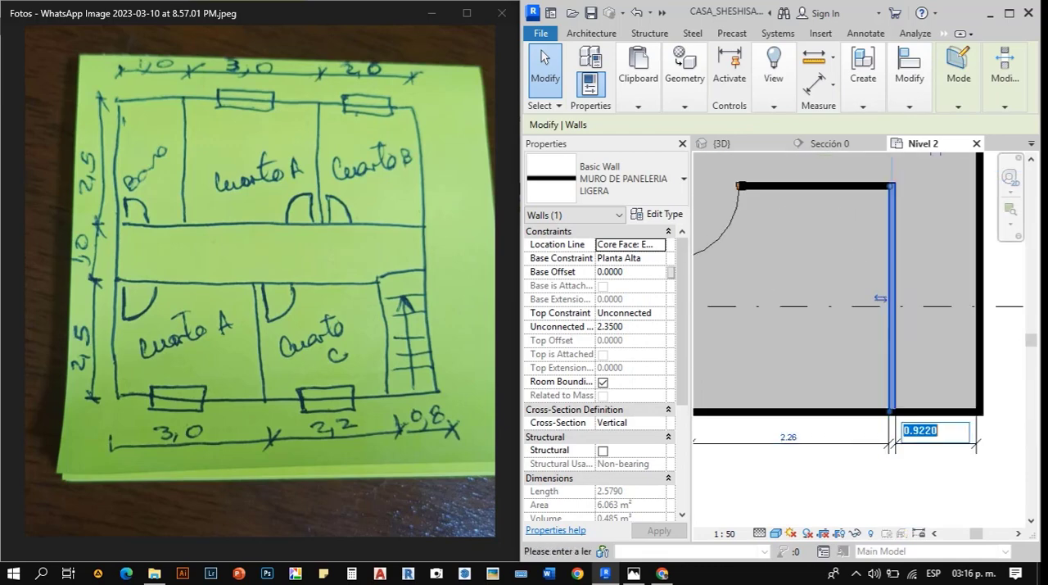
pyautogui.write('0.8')
pyautogui.press('Return')
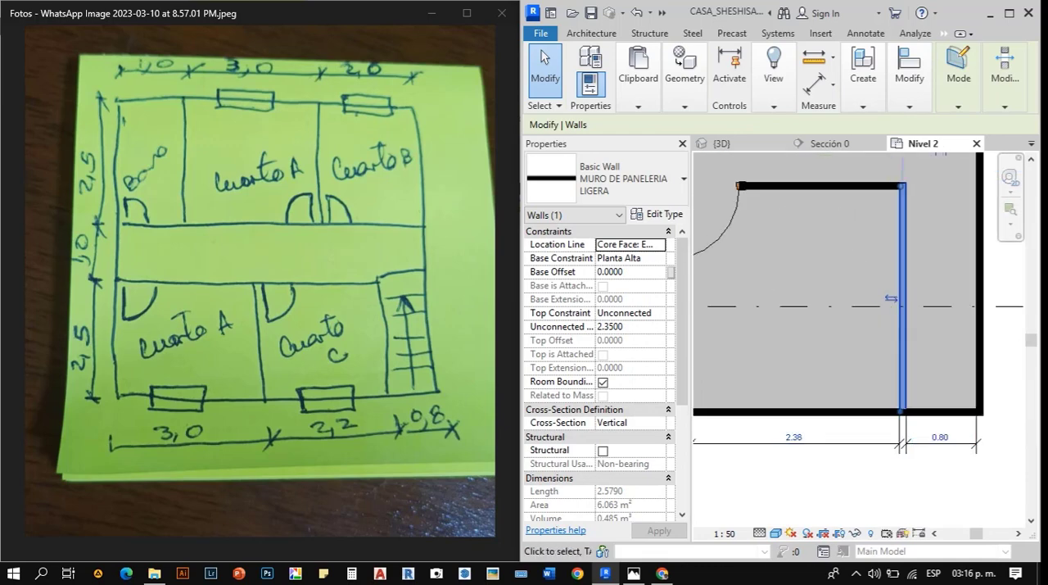
pyautogui.press('Escape')
# - Line up the lower Cuarto A width dimension with the neighbouring Cuarto C dimension line below the plan
pyautogui.scroll(-4, 942, 441)
pyautogui.scroll(3, 769, 446)
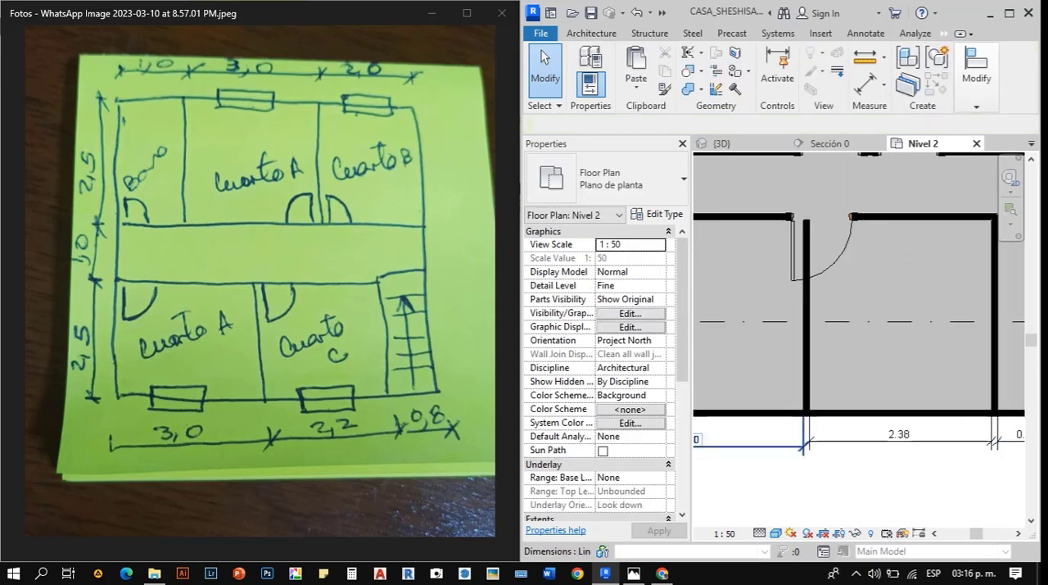
pyautogui.press('d')
pyautogui.press('i')
pyautogui.click(804, 444)
pyautogui.scroll(2, 804, 444)
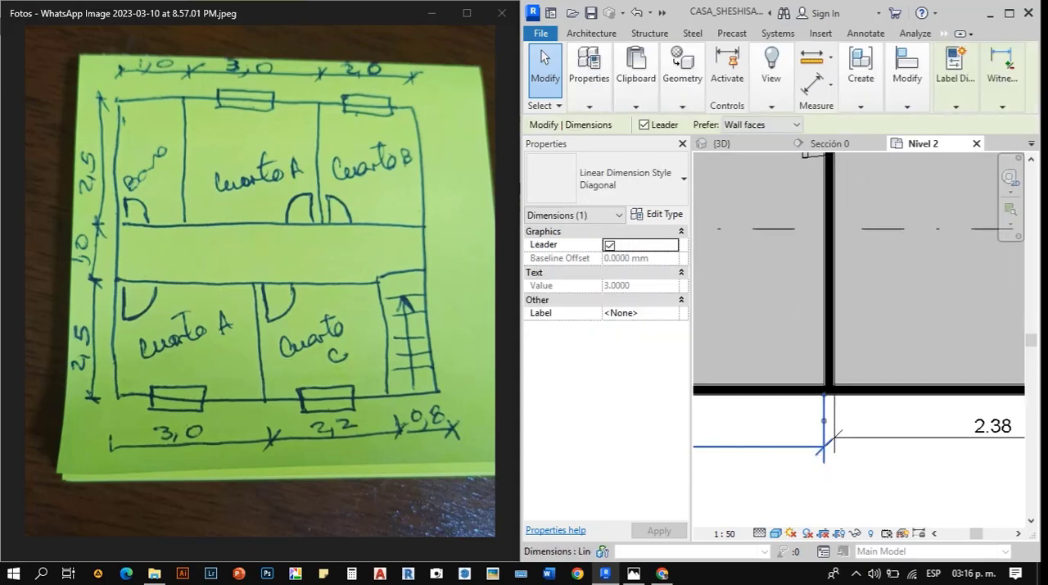
pyautogui.moveTo(801, 446); pyautogui.dragTo(799, 437)
pyautogui.scroll(-4, 797, 442)
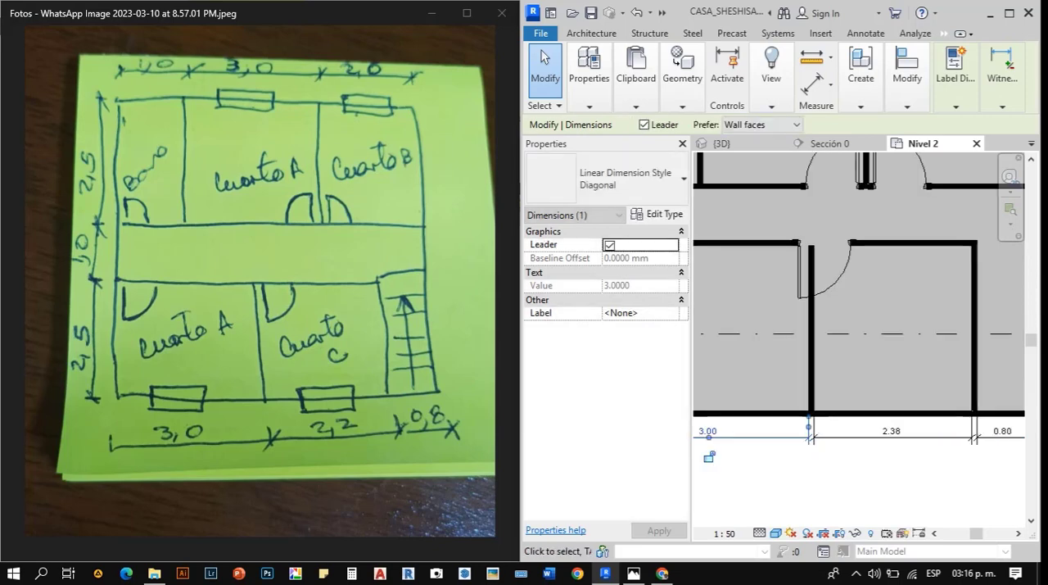
pyautogui.click(876, 479)
# - Move the corridor wall of the upper rooms by setting the corridor's clear width dimension to 1
pyautogui.scroll(-4, 876, 478)
pyautogui.scroll(-1, 878, 476)
pyautogui.scroll(5, 719, 362)
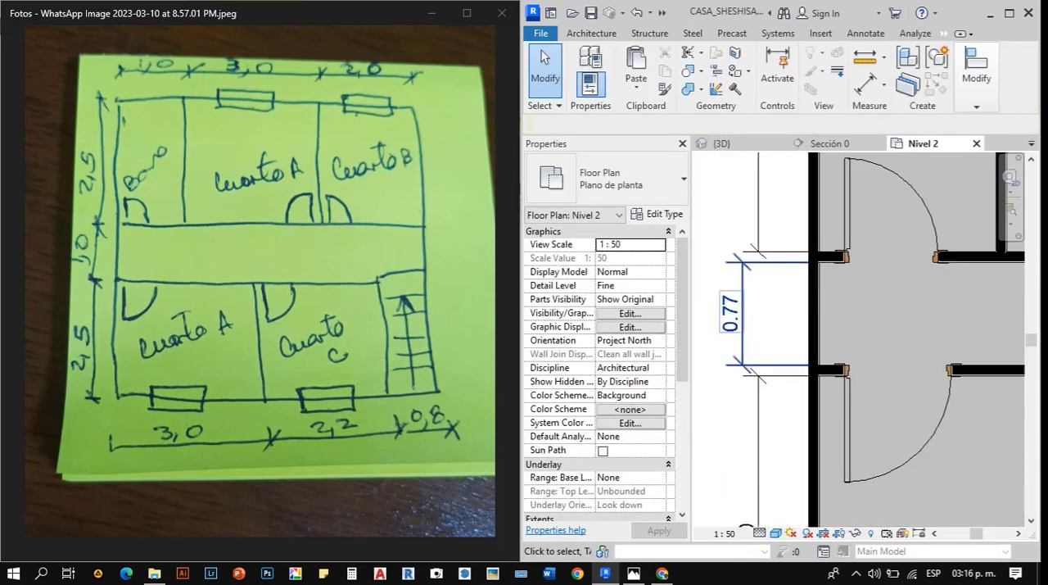
pyautogui.scroll(-2, 774, 430)
pyautogui.scroll(-3, 774, 411)
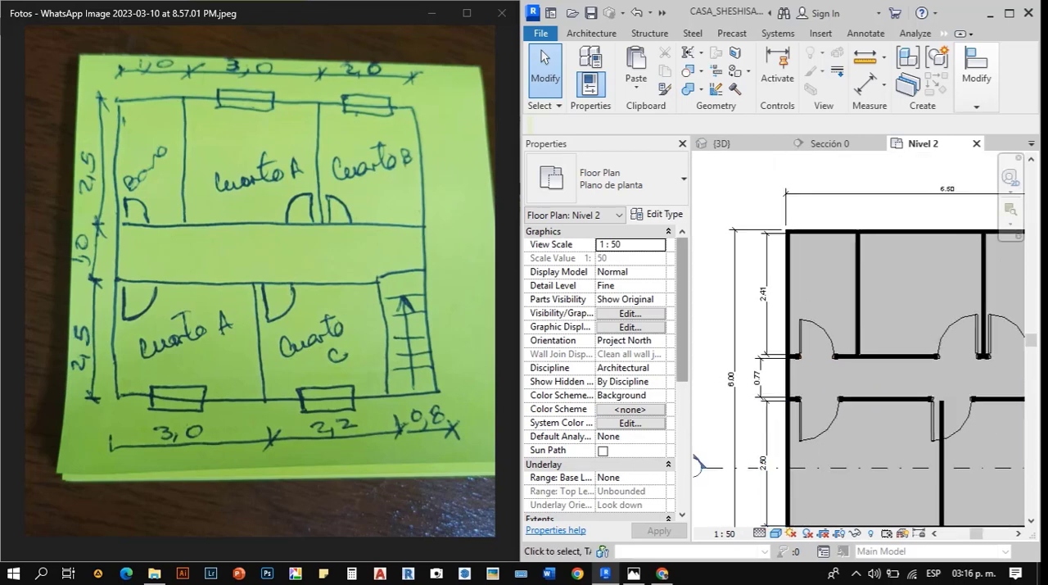
pyautogui.scroll(4, 776, 247)
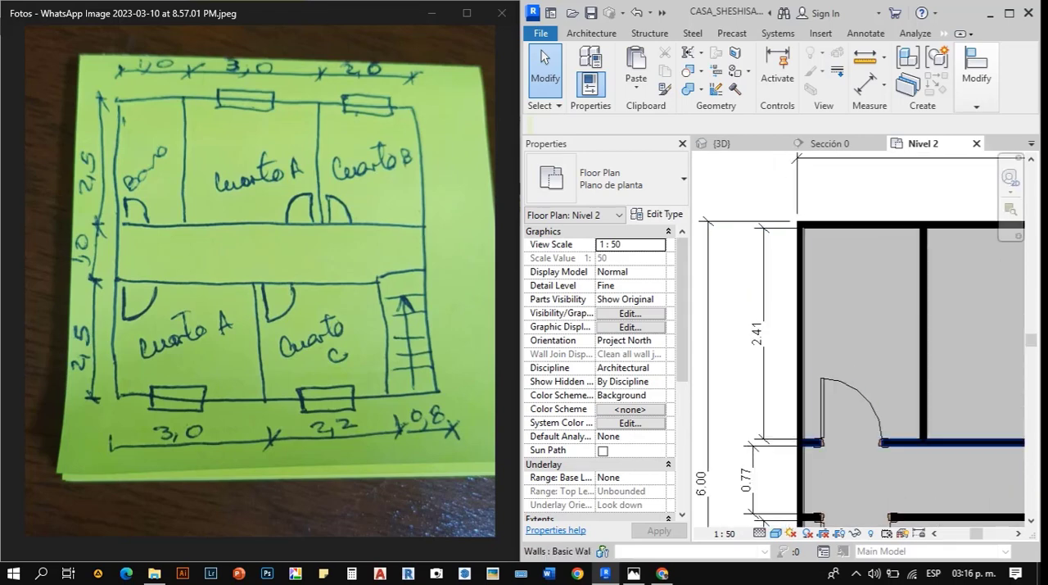
pyautogui.click(811, 442)
pyautogui.click(745, 479)
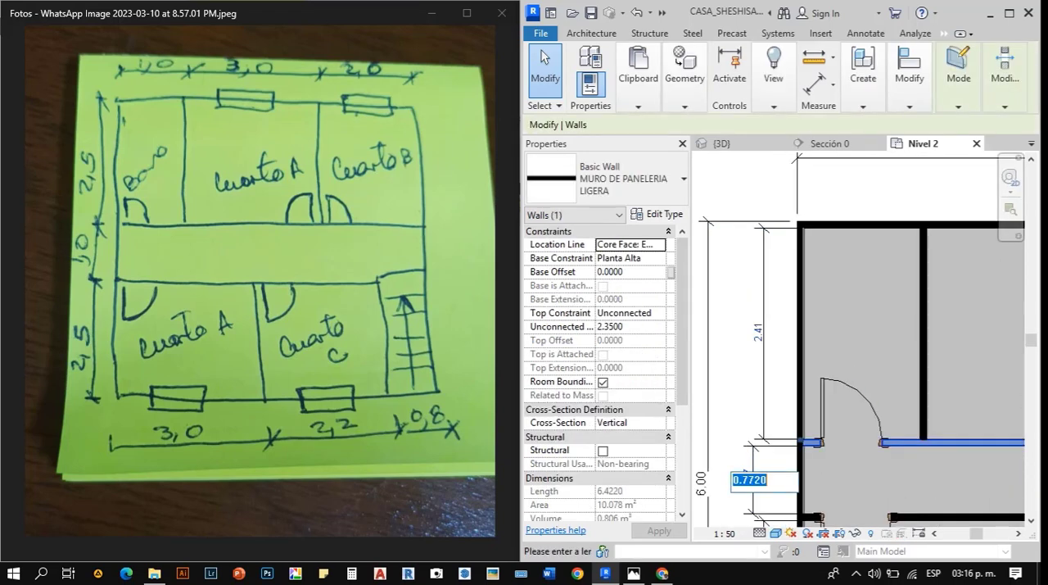
pyautogui.write('1')
pyautogui.press('Return')
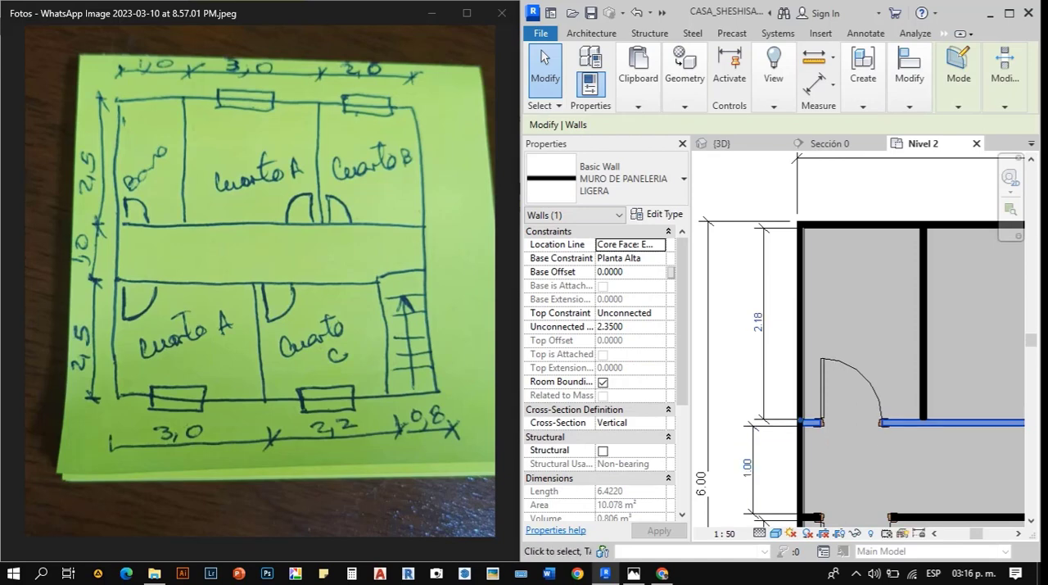
# - Examine the corridor and upper room depth dimensions in the plan against the sketch
pyautogui.scroll(-4, 731, 329)
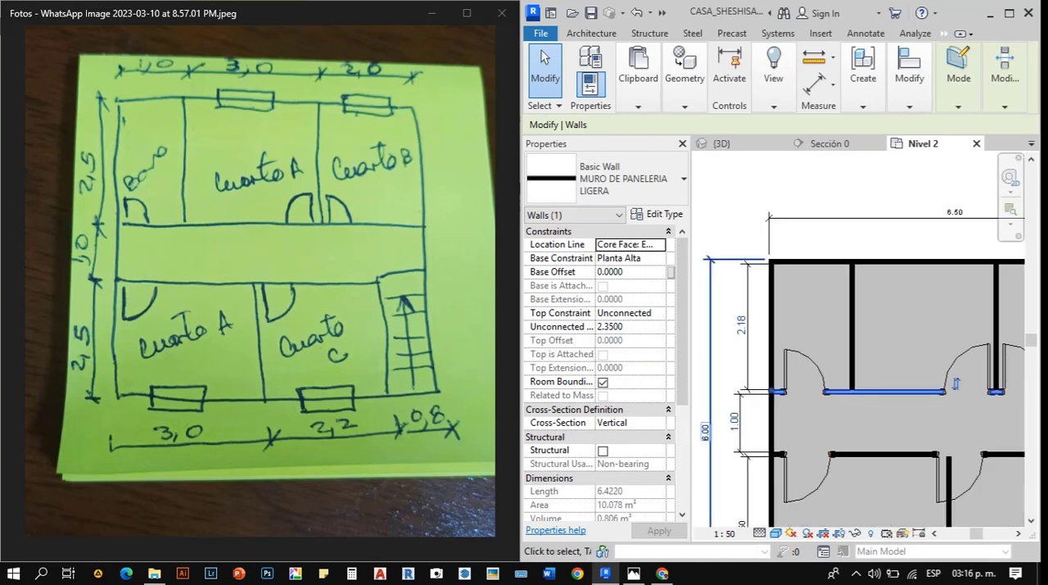
pyautogui.scroll(3, 790, 430)
pyautogui.scroll(-3, 713, 312)
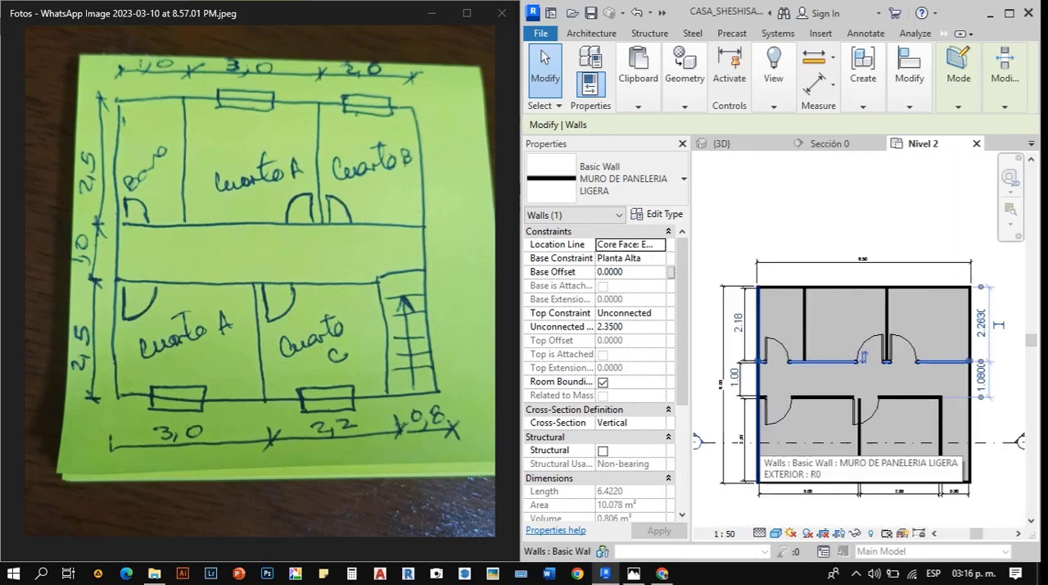
pyautogui.scroll(3, 731, 396)
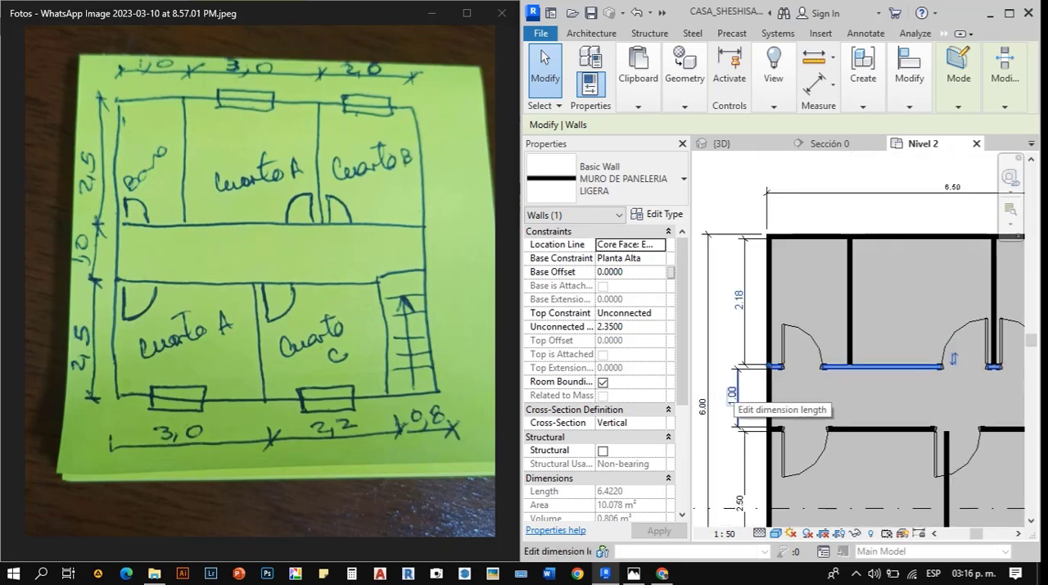
pyautogui.scroll(-1, 774, 338)
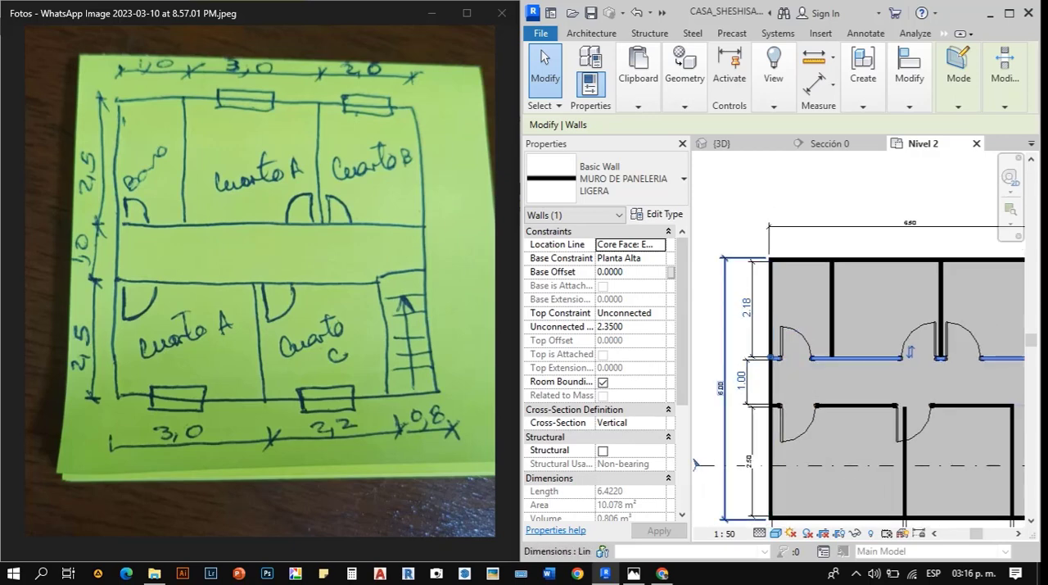
pyautogui.scroll(-1, 695, 465)
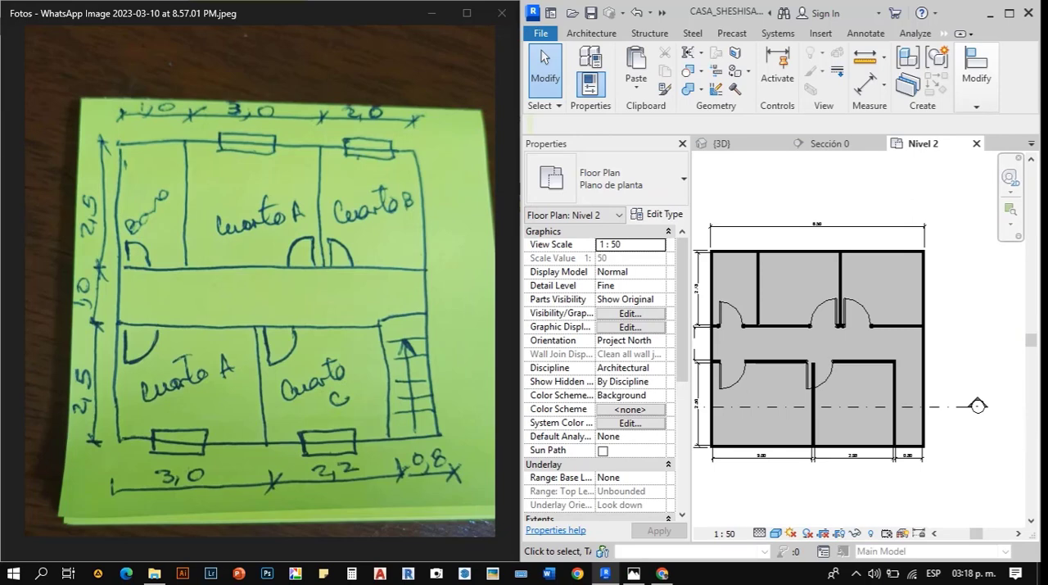
# - Shift Cuarto C's door clear of the partition into its room and align its frame with the partition's face
pyautogui.scroll(3, 812, 391)
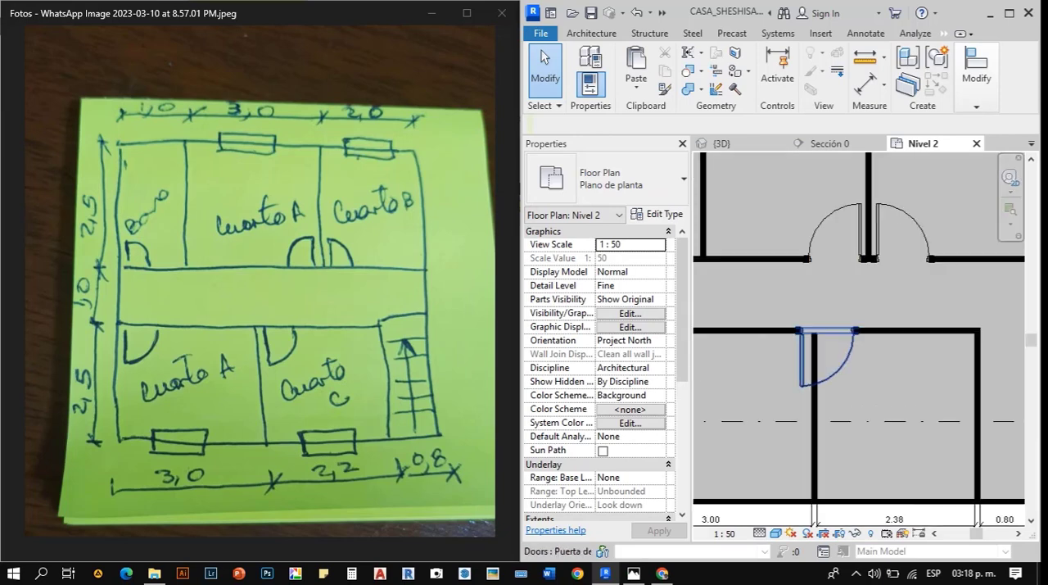
pyautogui.click(810, 385)
pyautogui.moveTo(811, 385); pyautogui.dragTo(845, 385)
pyautogui.scroll(3, 817, 347)
pyautogui.scroll(2, 817, 347)
pyautogui.press('a')
pyautogui.press('l')
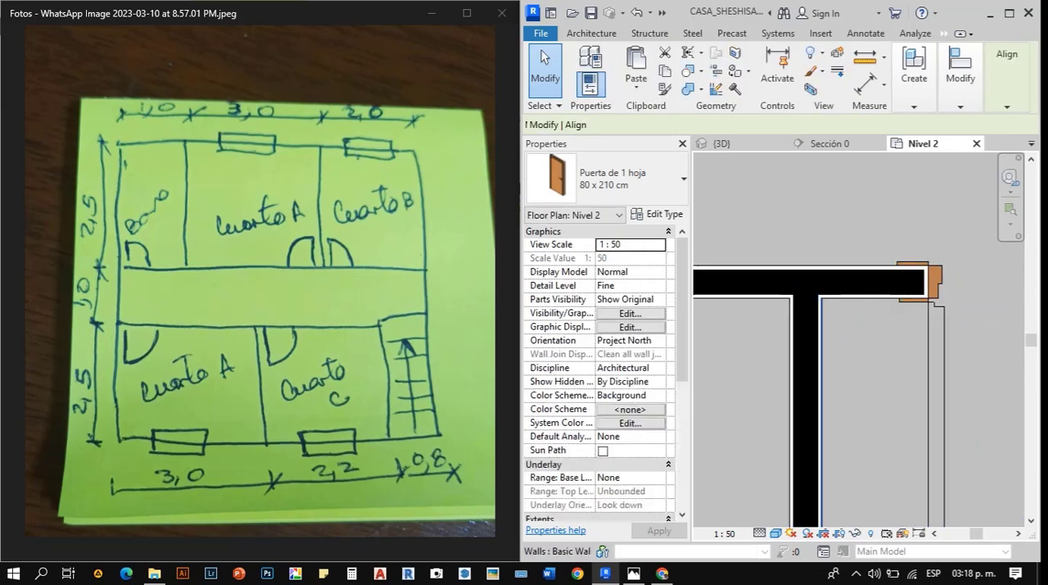
pyautogui.scroll(1, 817, 347)
pyautogui.scroll(-8, 889, 321)
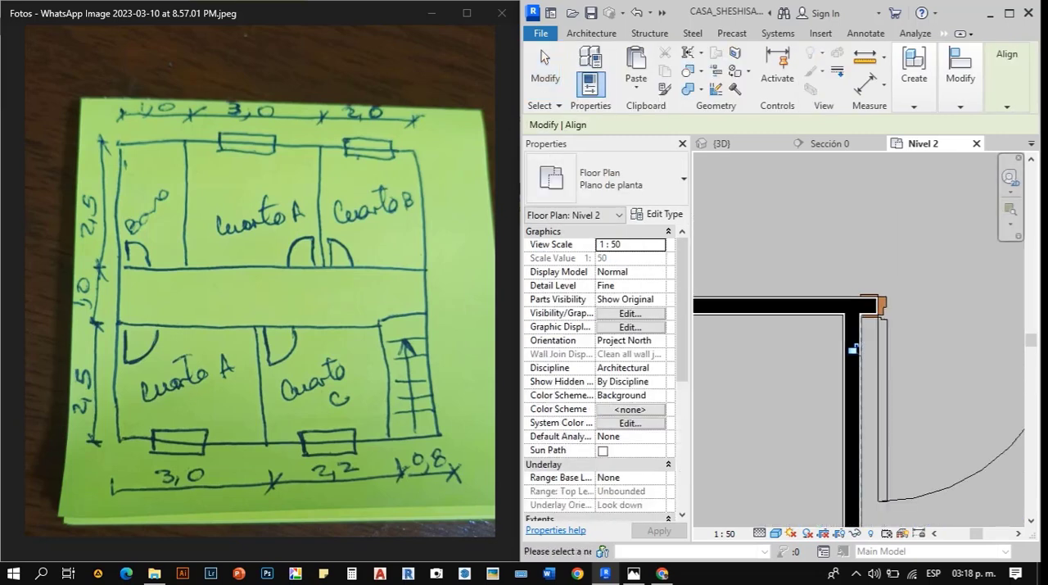
# - Align the frames of the lower Cuarto A door and the bathroom door with the exterior wall's inner face
pyautogui.scroll(5, 925, 316)
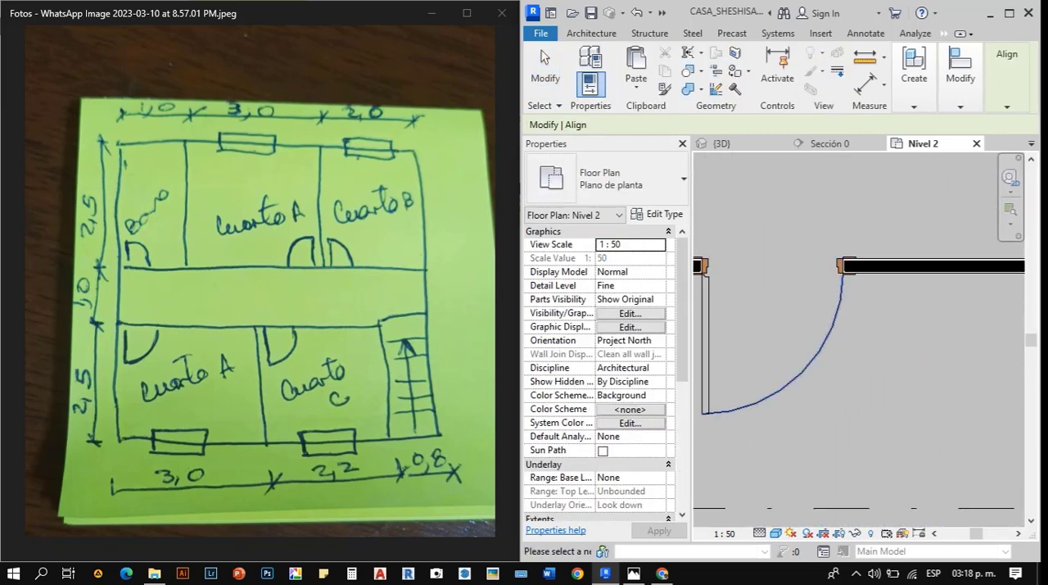
pyautogui.scroll(5, 775, 307)
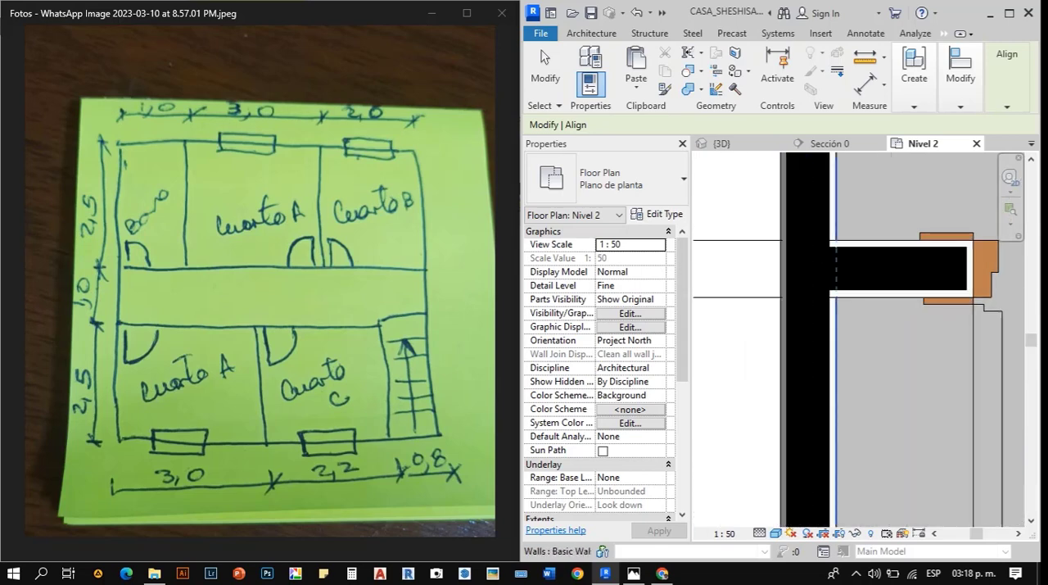
pyautogui.scroll(-4, 786, 319)
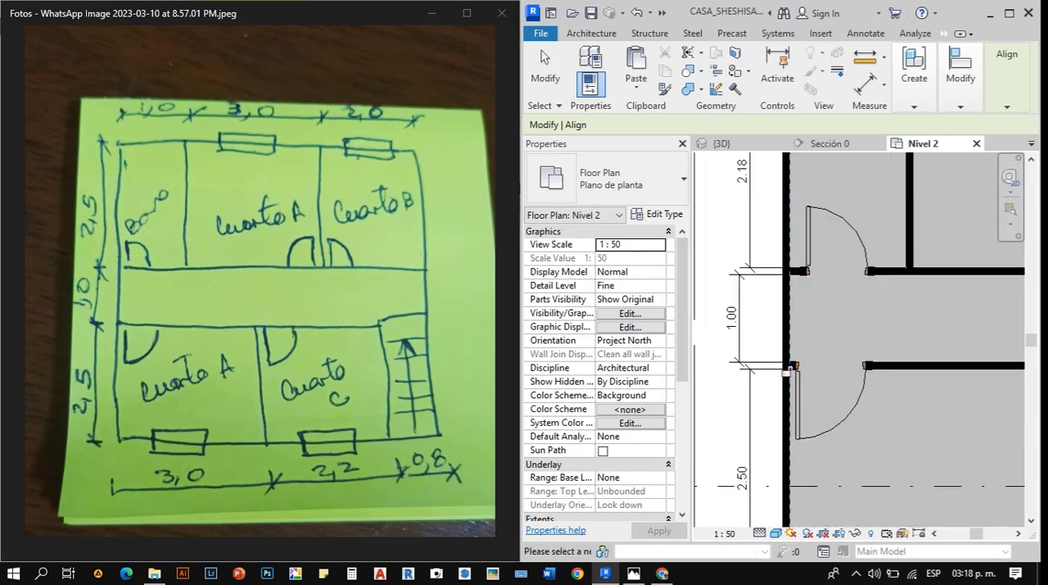
pyautogui.scroll(5, 785, 289)
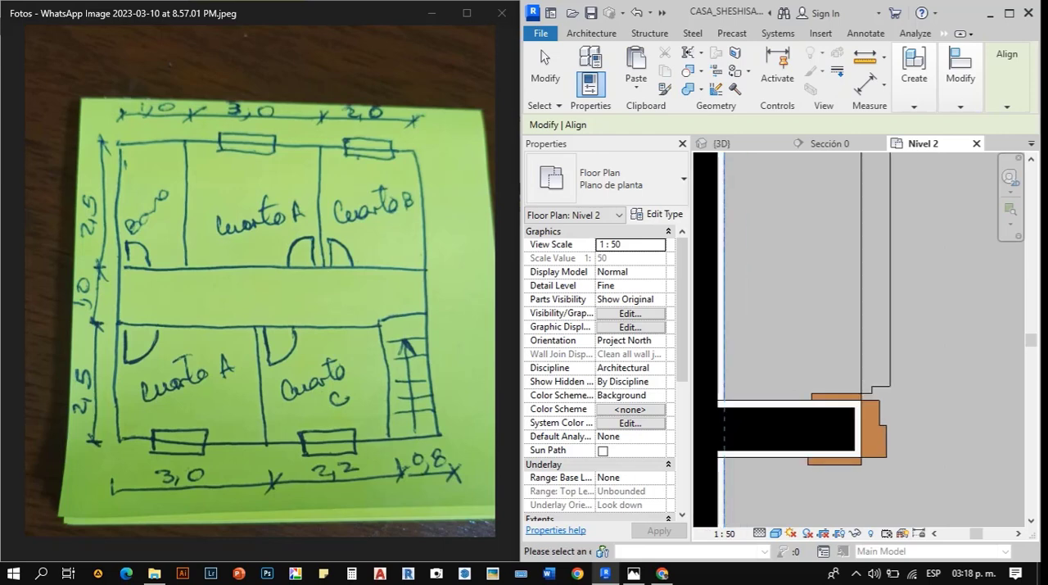
pyautogui.scroll(-10, 741, 357)
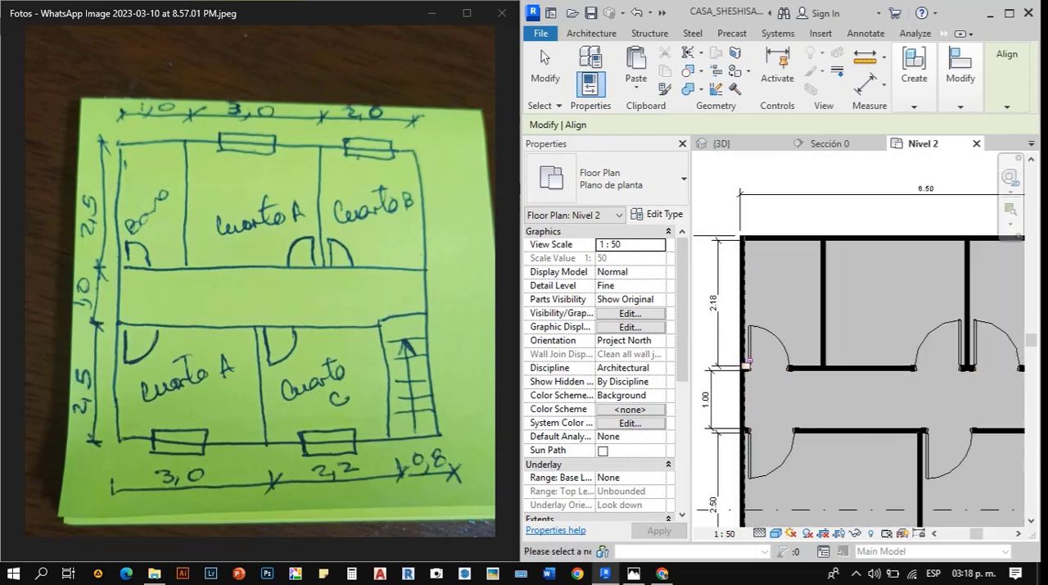
pyautogui.press('Escape')
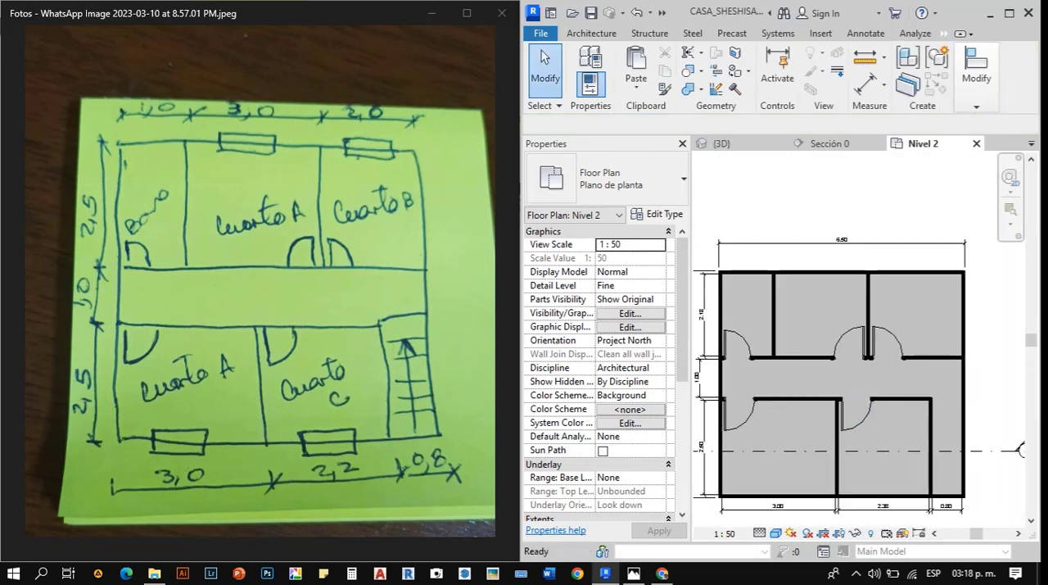
# - Switch to the Photos app, show the second-floor front elevation sketch and examine its window sizes and heights
pyautogui.moveTo(857, 409); pyautogui.dragTo(867, 379, button='middle')
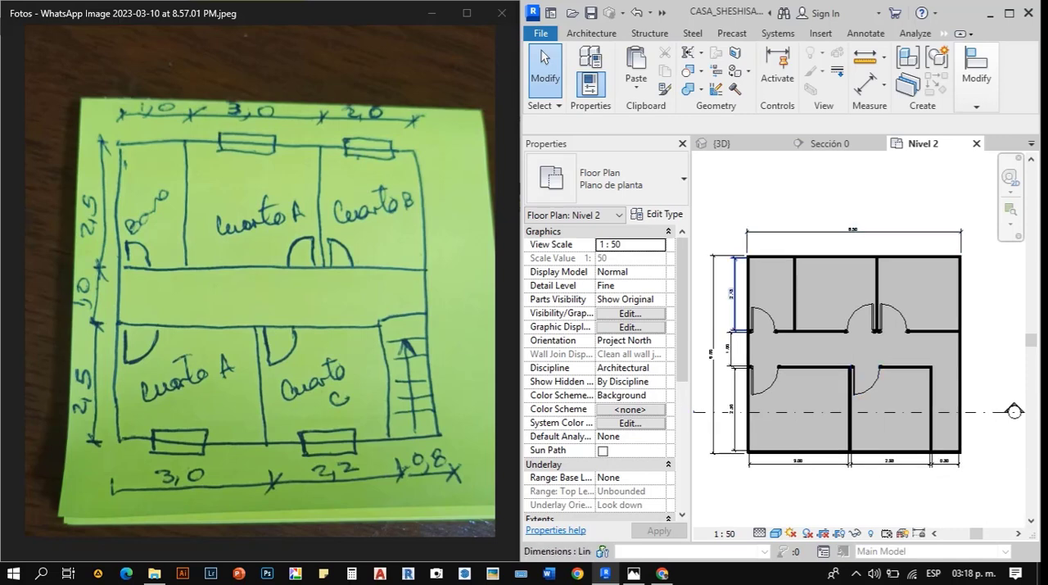
pyautogui.click(344, 245)
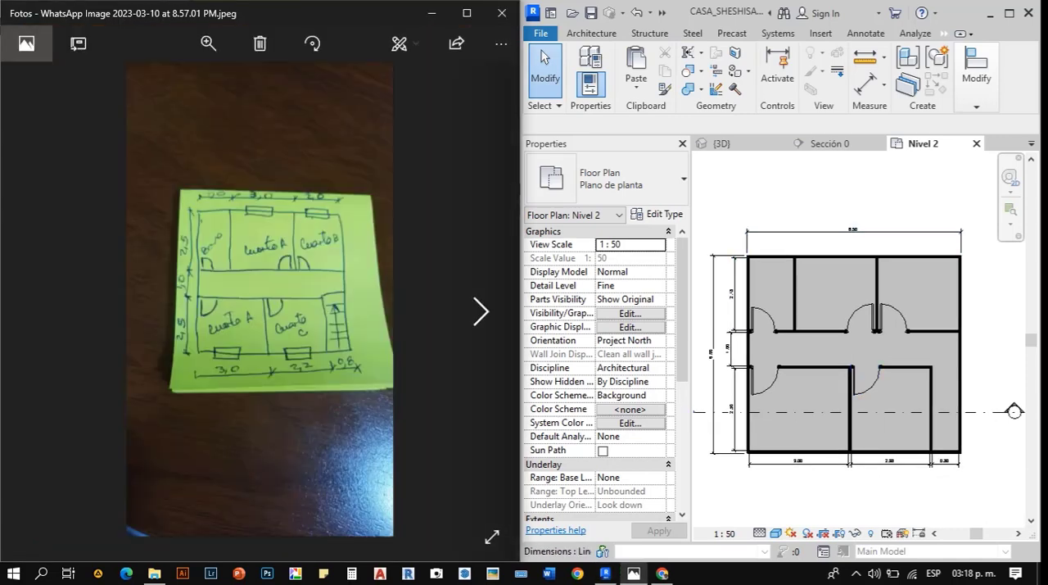
pyautogui.click(480, 312)
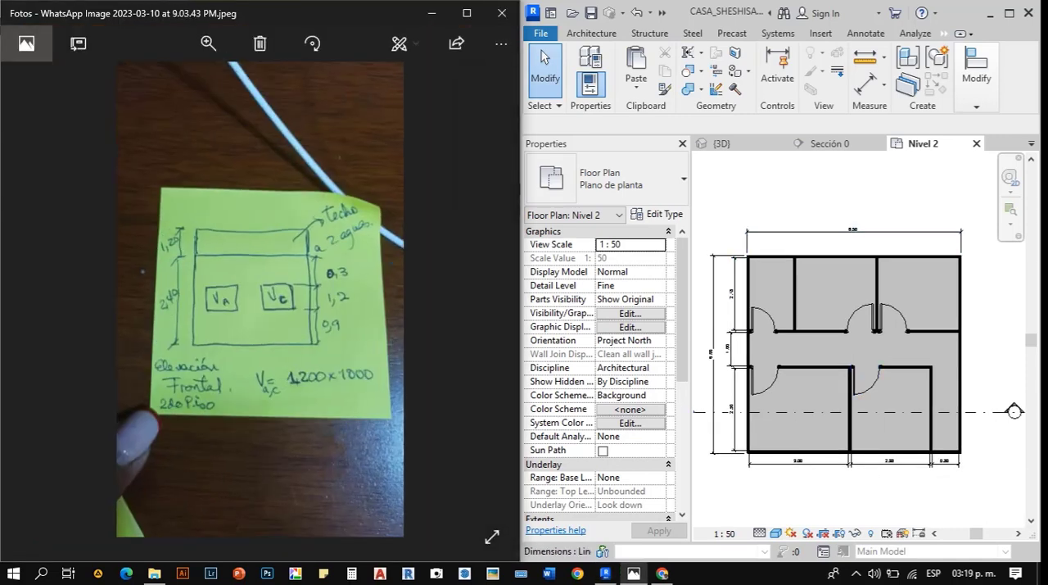
pyautogui.scroll(3, 260, 315)
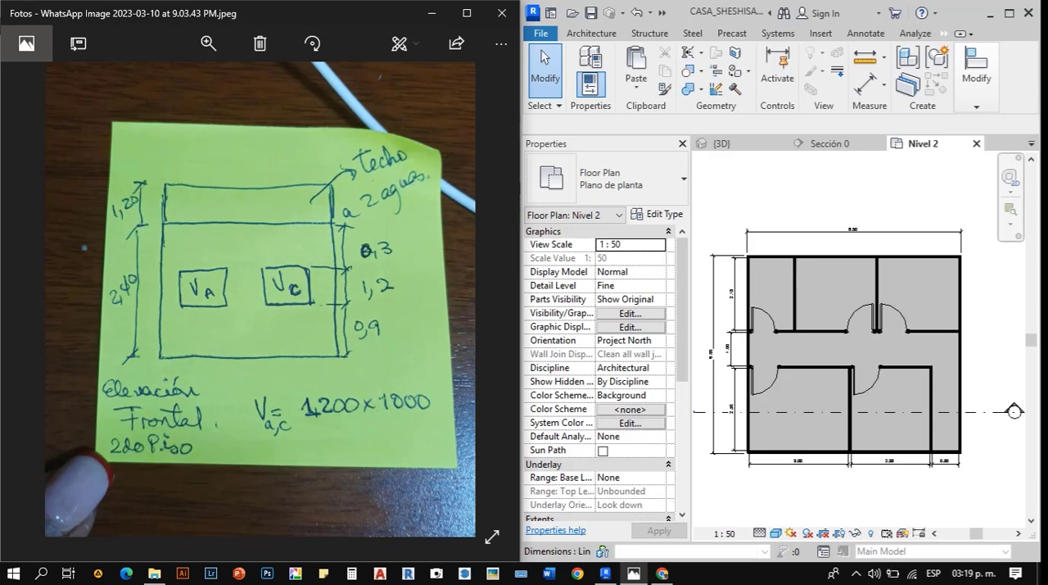
pyautogui.click(884, 500)
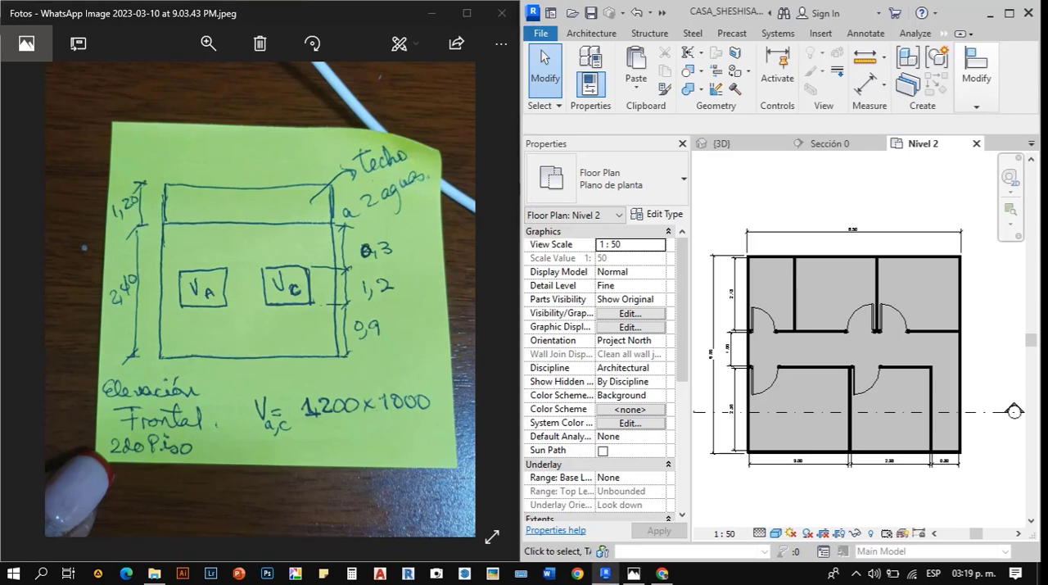
pyautogui.click(260, 316)
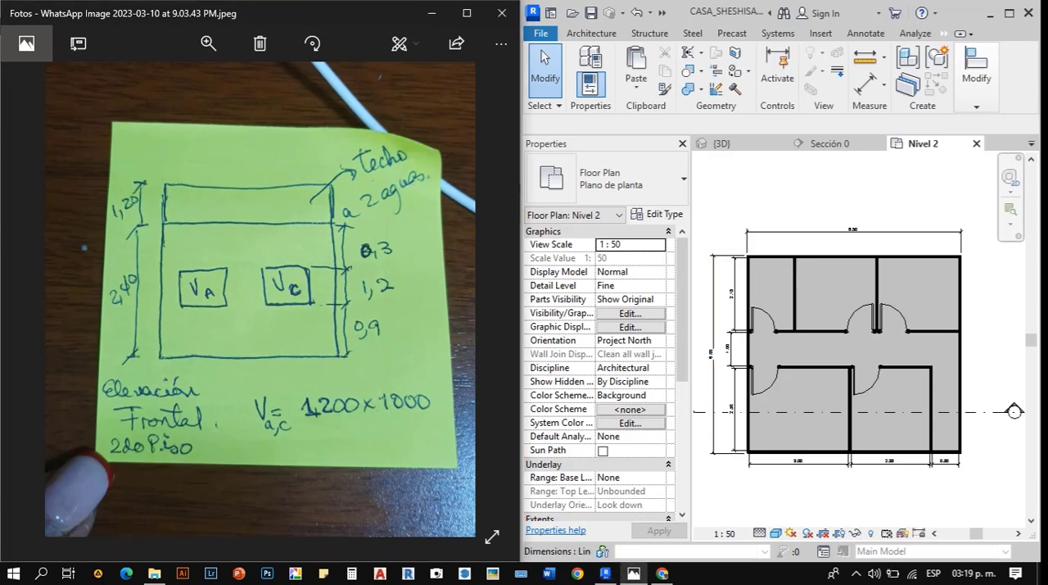
# - Show the second-floor plan sketch with the blue mark on the bathroom's outer wall, and examine its window locations
pyautogui.scroll(-3, 260, 315)
pyautogui.press('Left')
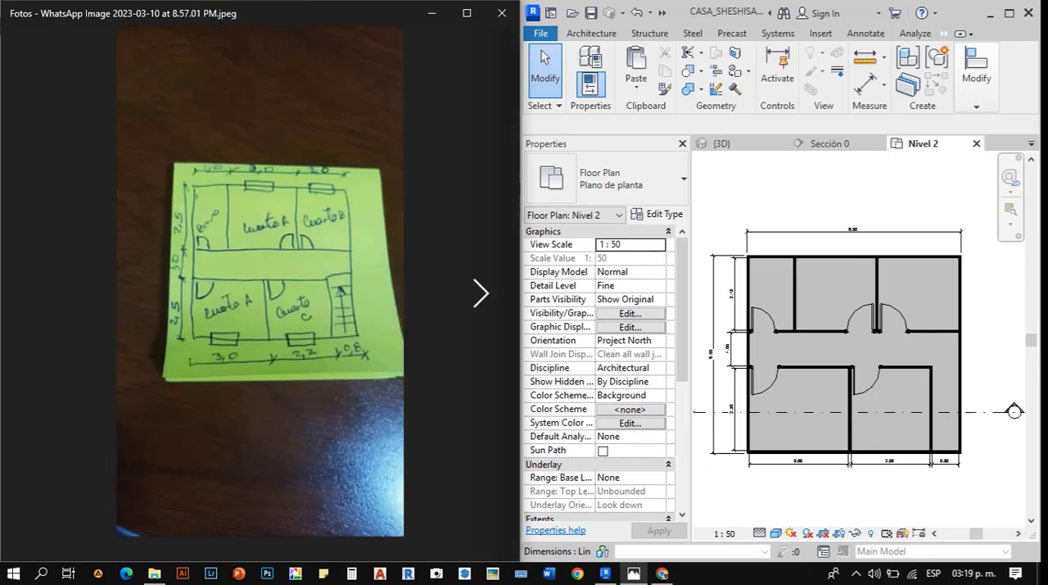
pyautogui.click(481, 293)
pyautogui.click(481, 293)
pyautogui.scroll(3, 260, 281)
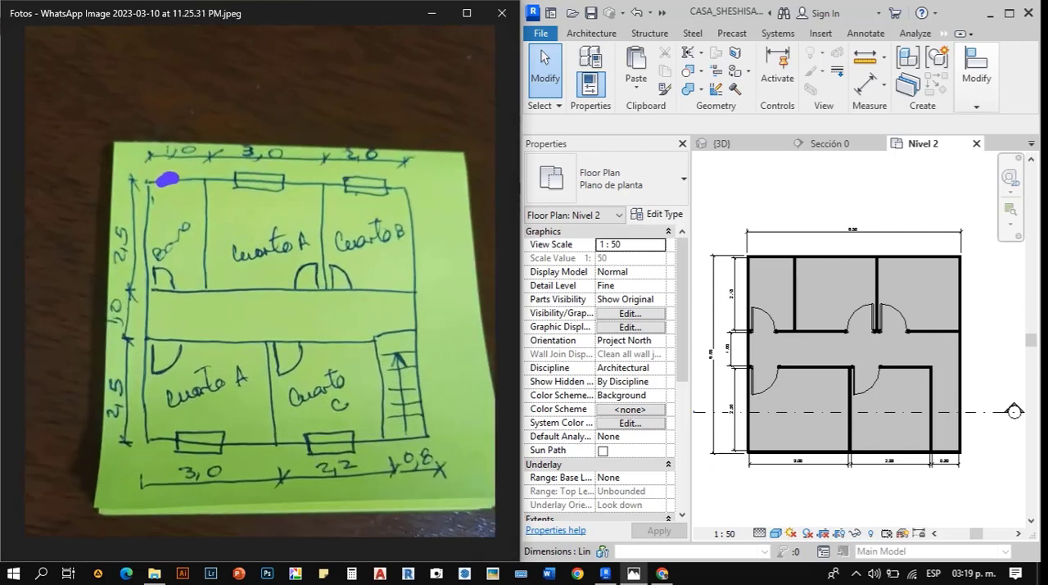
# - Switch to Revit, start the Window command in Nivel 2 and look through the loaded window types and sizes
pyautogui.click(819, 205)
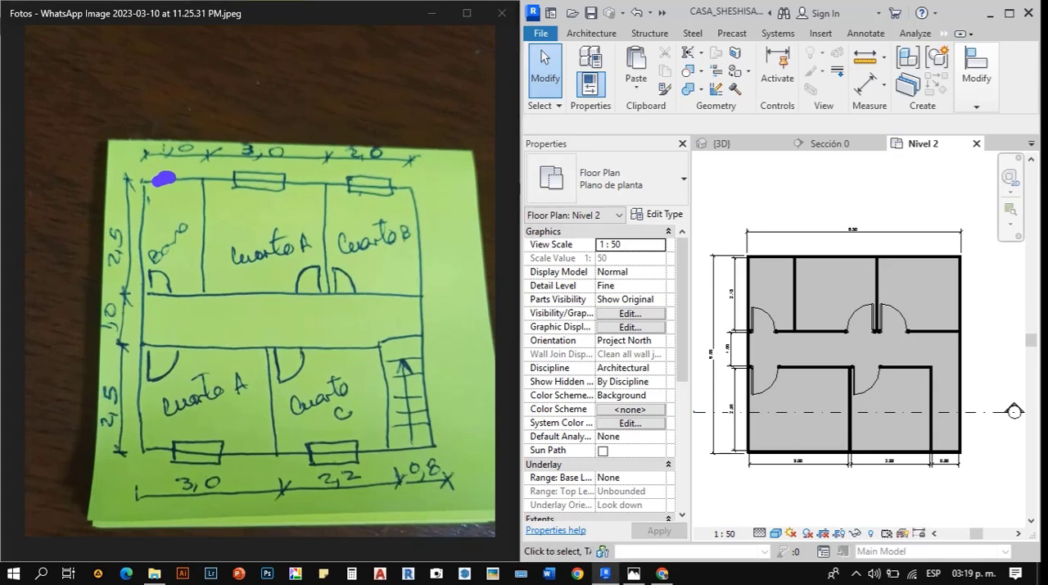
pyautogui.scroll(5, 789, 465)
pyautogui.scroll(-3, 792, 423)
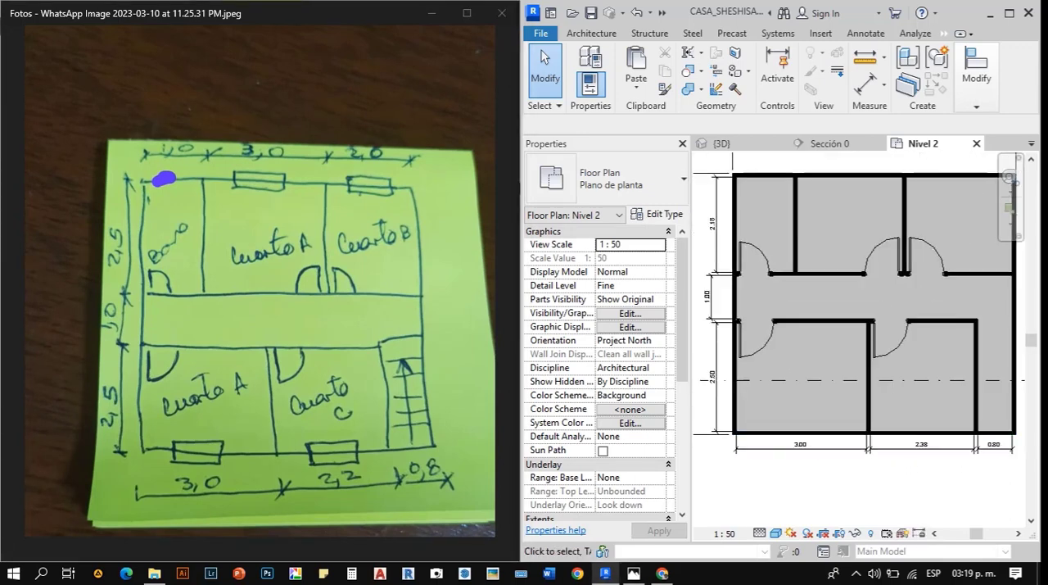
pyautogui.press('w')
pyautogui.press('n')
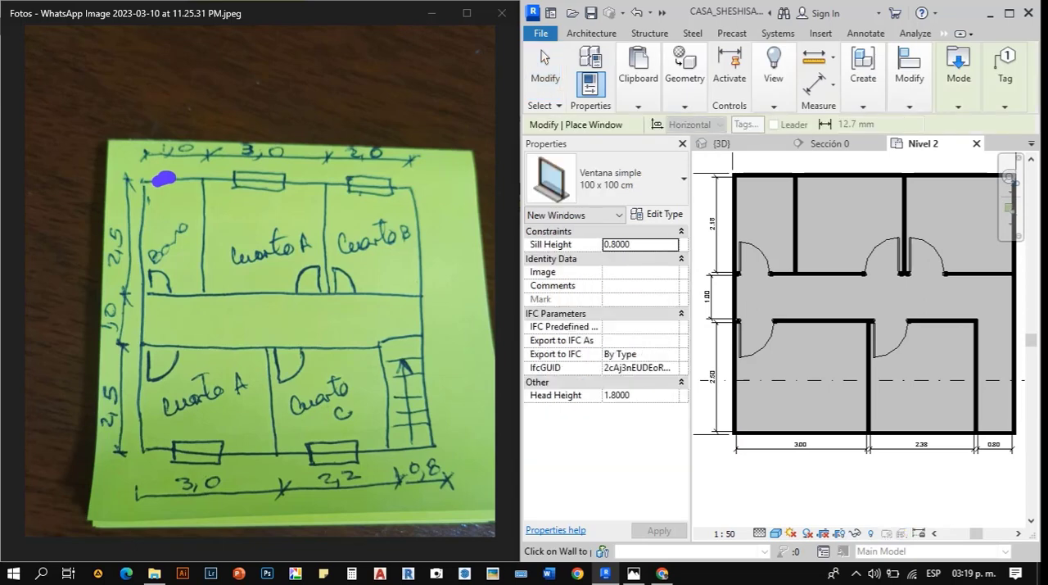
pyautogui.click(623, 179)
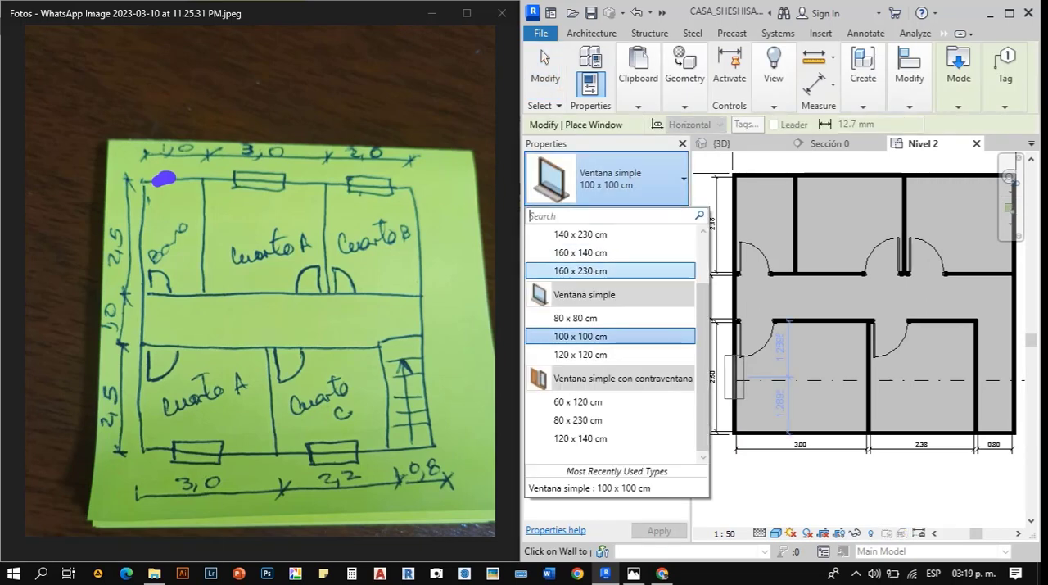
pyautogui.scroll(-2, 610, 311)
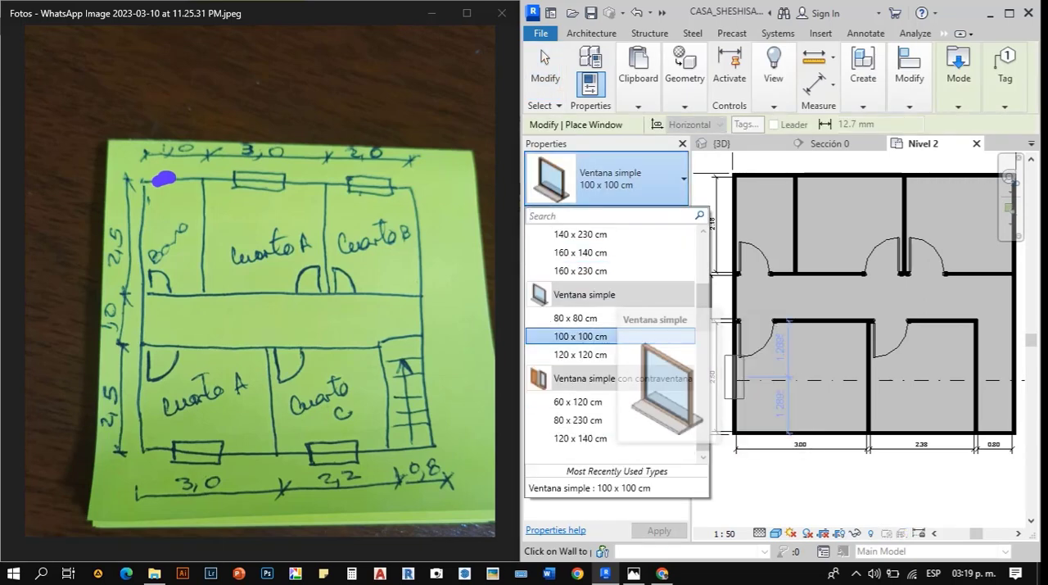
pyautogui.scroll(2, 610, 311)
pyautogui.scroll(-2, 610, 311)
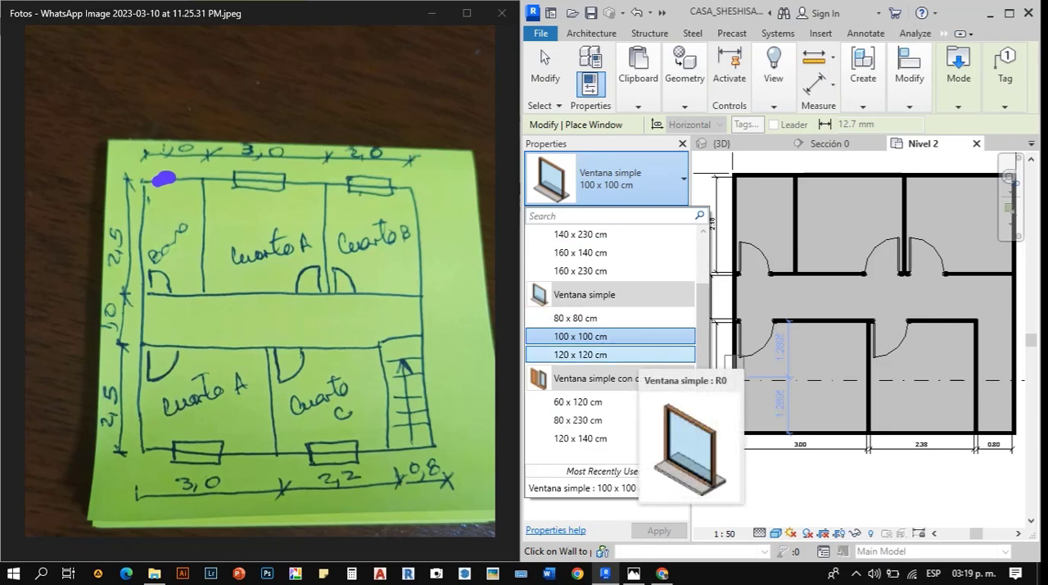
# - Start loading a family and open the Windows folder of the English-Imperial library
pyautogui.click(821, 33)
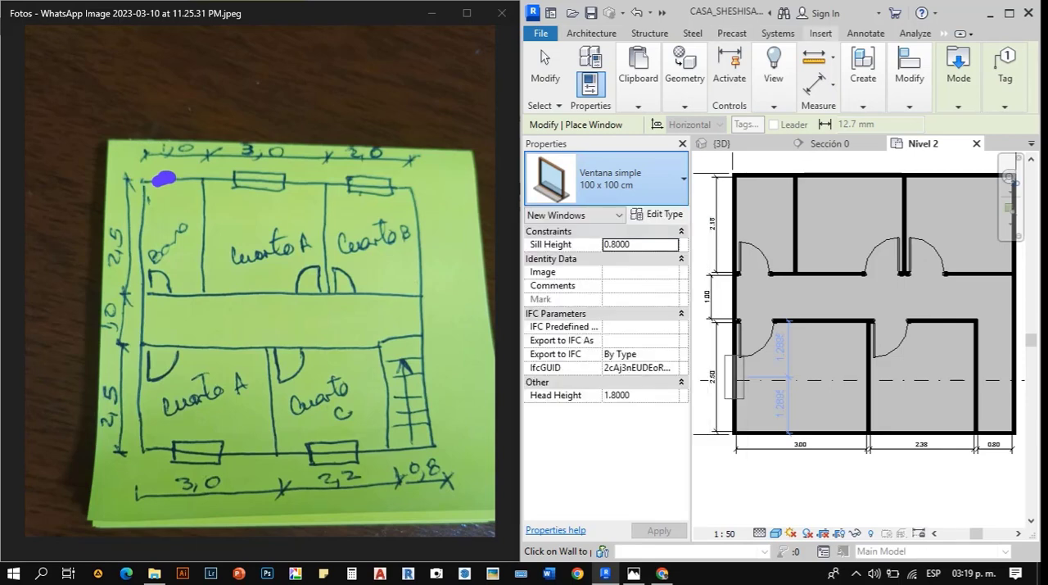
pyautogui.click(821, 34)
pyautogui.click(889, 105)
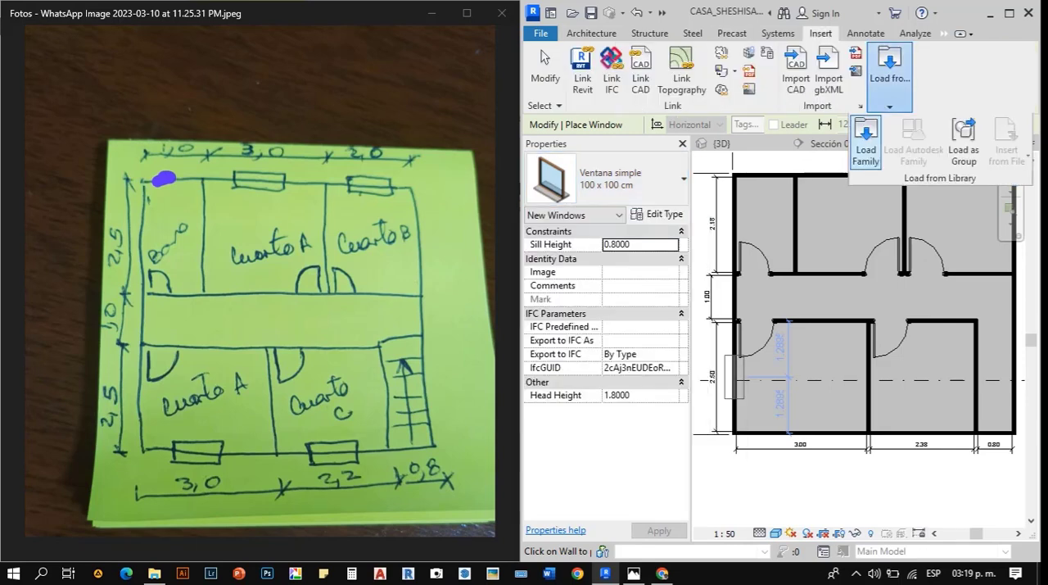
pyautogui.click(866, 143)
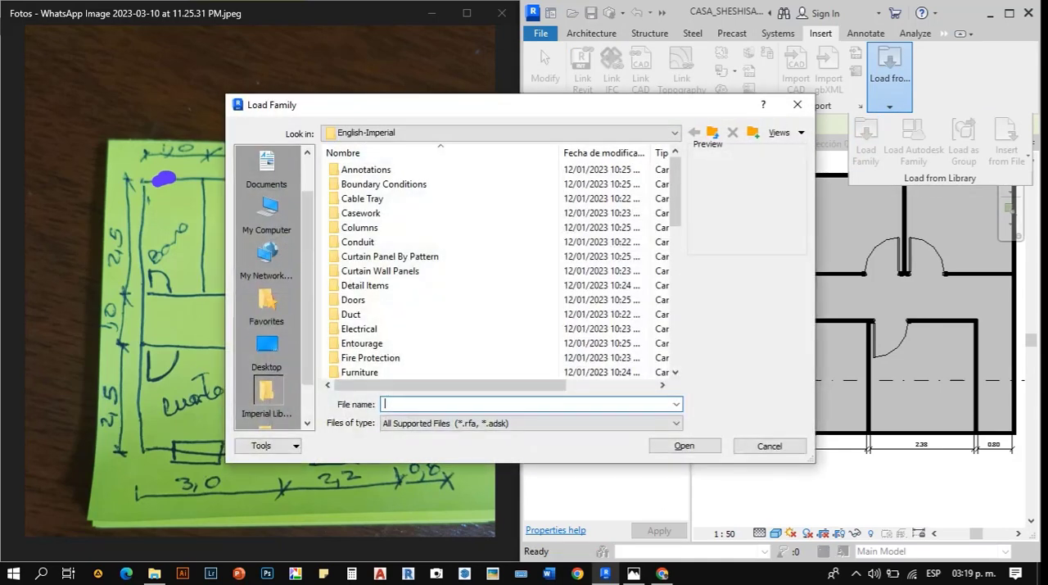
pyautogui.scroll(-4, 369, 285)
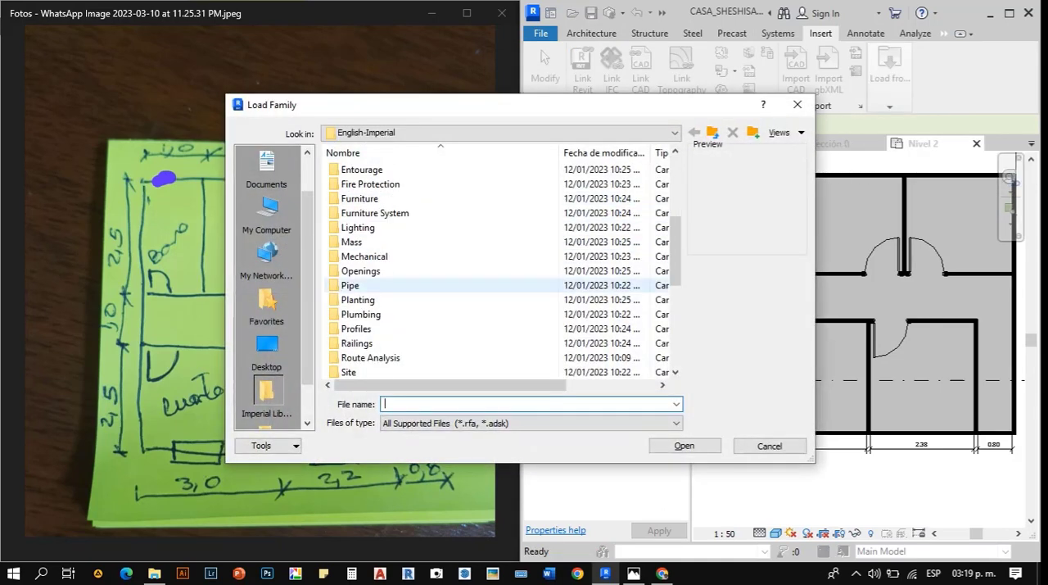
pyautogui.scroll(-3, 368, 285)
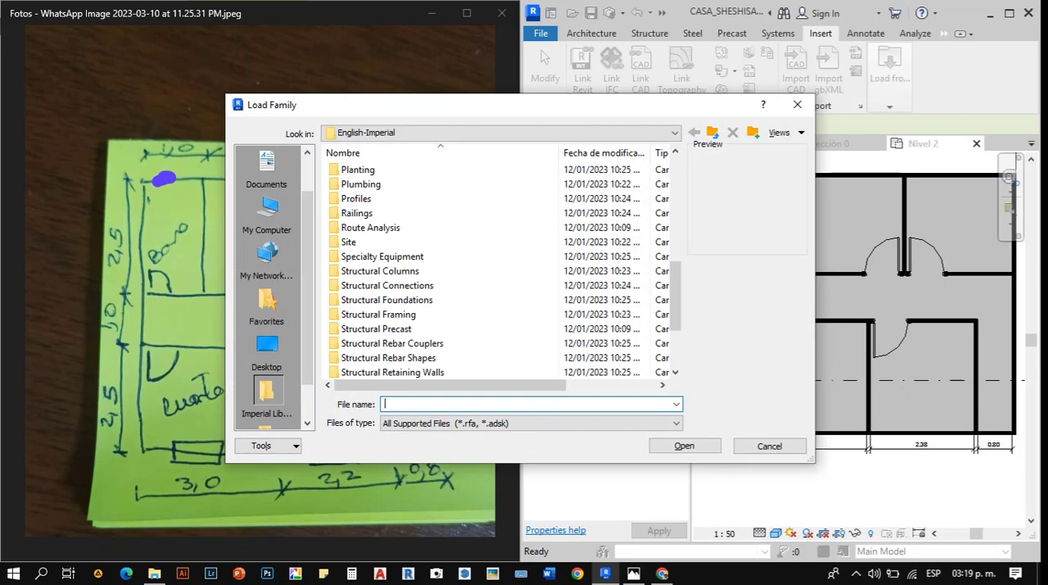
pyautogui.scroll(2, 368, 241)
pyautogui.click(362, 285)
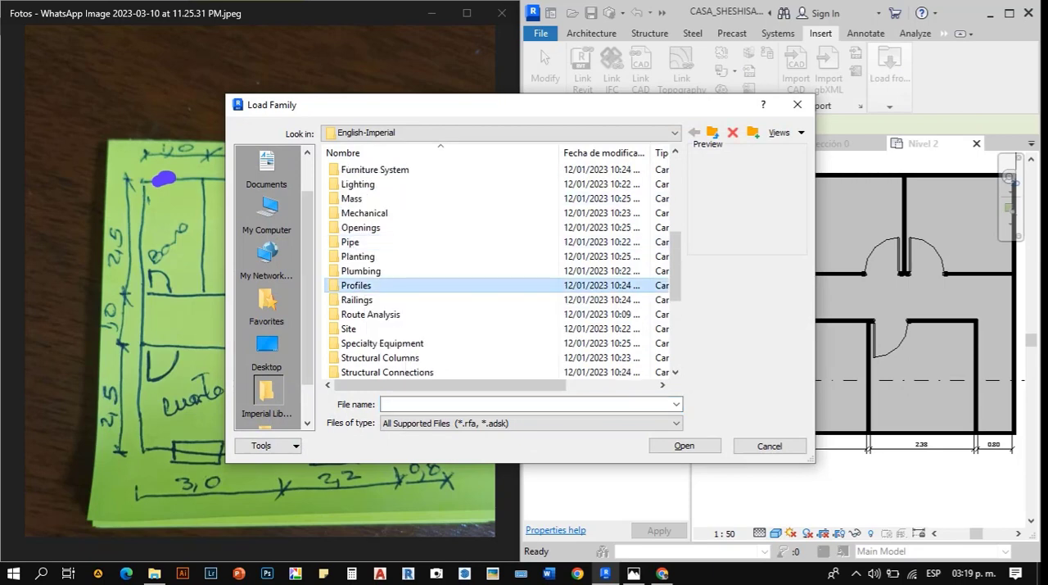
pyautogui.press('w')
pyautogui.doubleClick(360, 357)
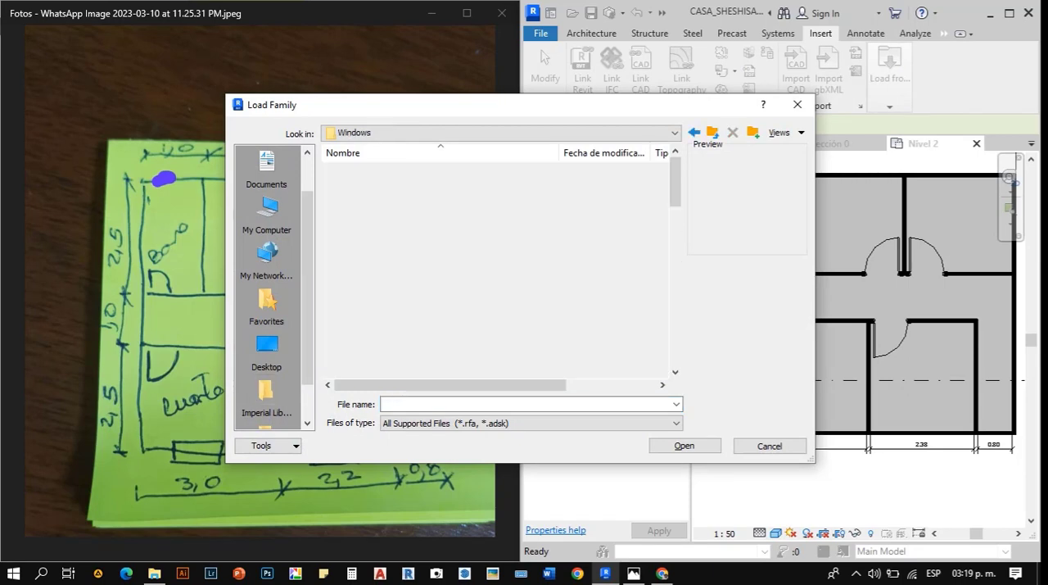
# - Preview the window families in the Windows folder one by one, from Curtain Wall-Awning to Window-Square Opening
pyautogui.click(384, 184)
pyautogui.press('Down')
pyautogui.press('Down')
pyautogui.press('Down')
pyautogui.press('Down')
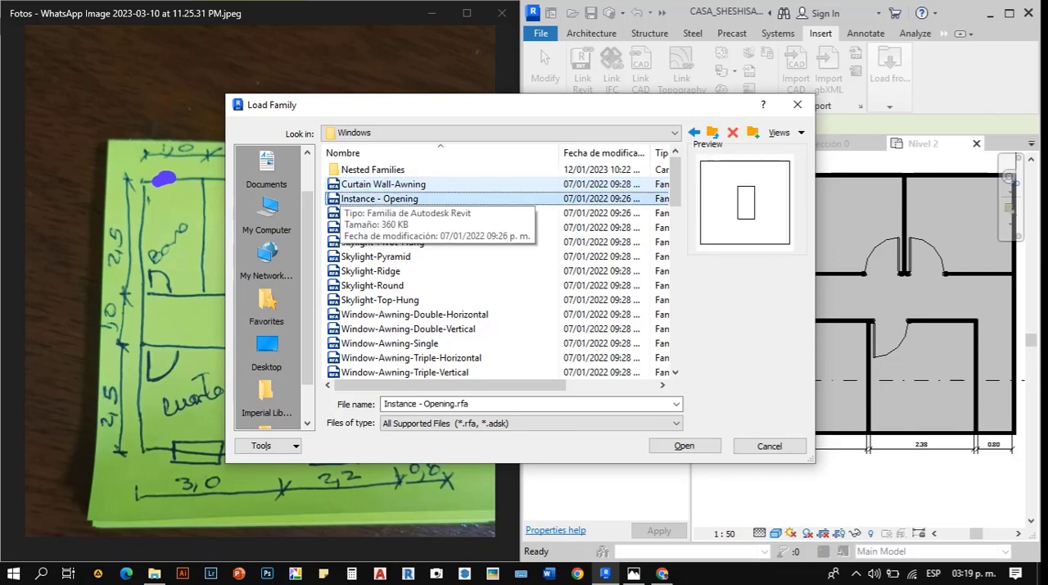
pyautogui.press('Down')
pyautogui.press('Down')
pyautogui.press('Down')
pyautogui.press('Down')
pyautogui.press('Down')
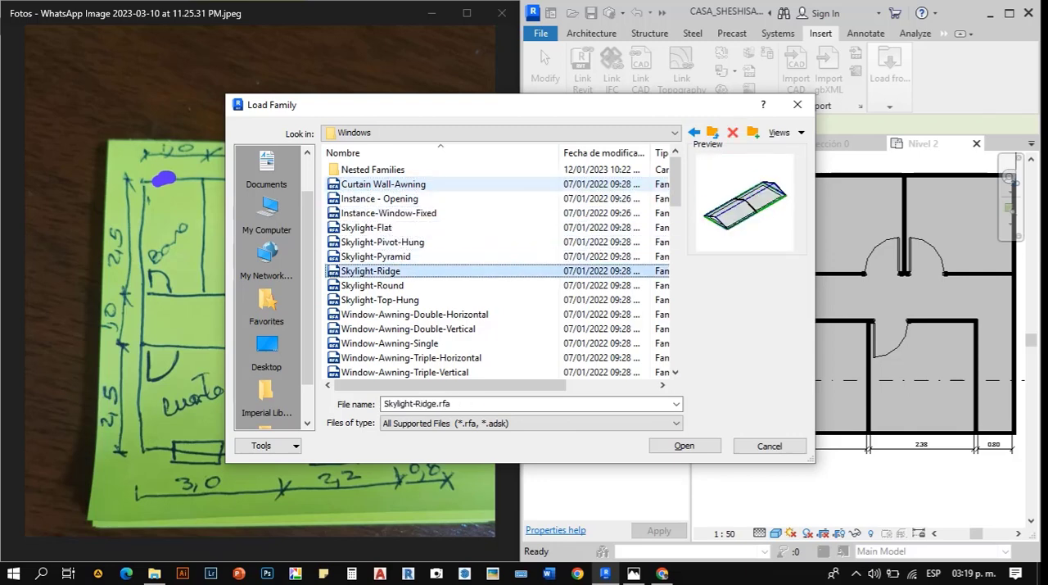
pyautogui.press('Down')
pyautogui.press('Down')
pyautogui.press('Down')
pyautogui.press('Down')
pyautogui.press('Down')
pyautogui.press('Down')
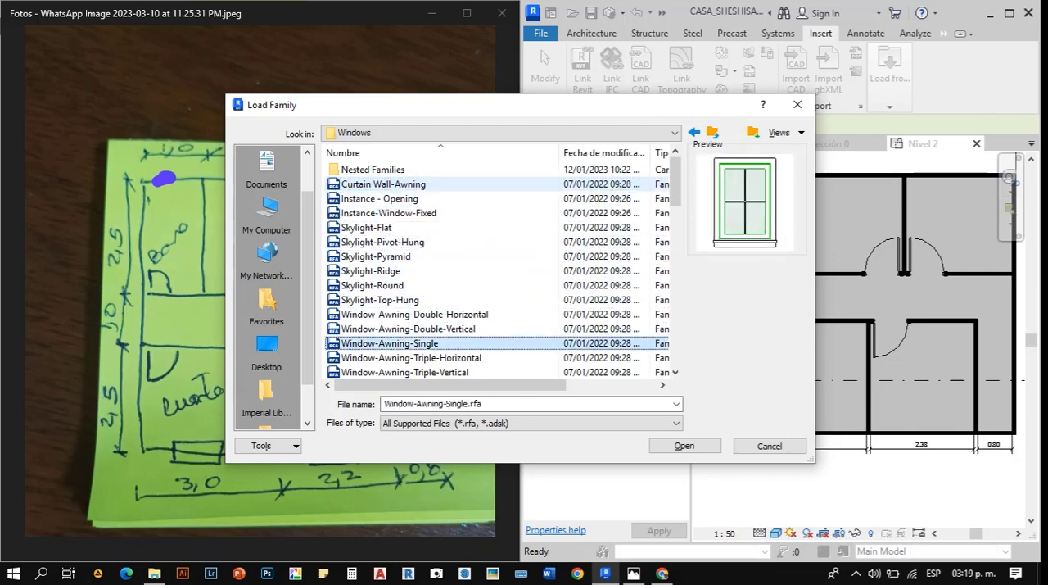
pyautogui.press('Down')
pyautogui.press('Down')
pyautogui.press('Down')
pyautogui.press('Down')
pyautogui.press('Down')
pyautogui.press('Down')
pyautogui.press('Down')
pyautogui.press('Down')
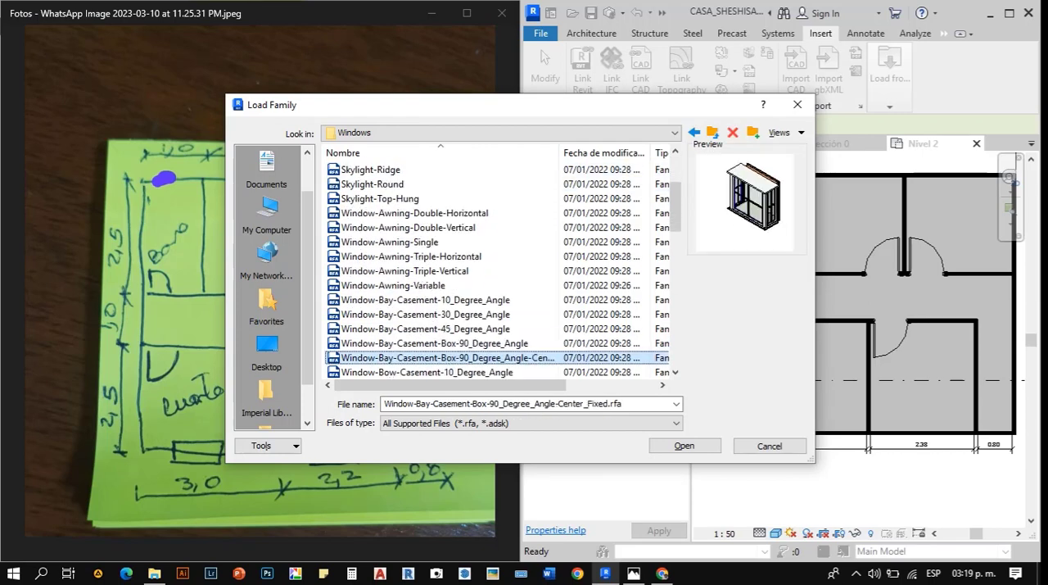
pyautogui.press('Up')
pyautogui.press('Up')
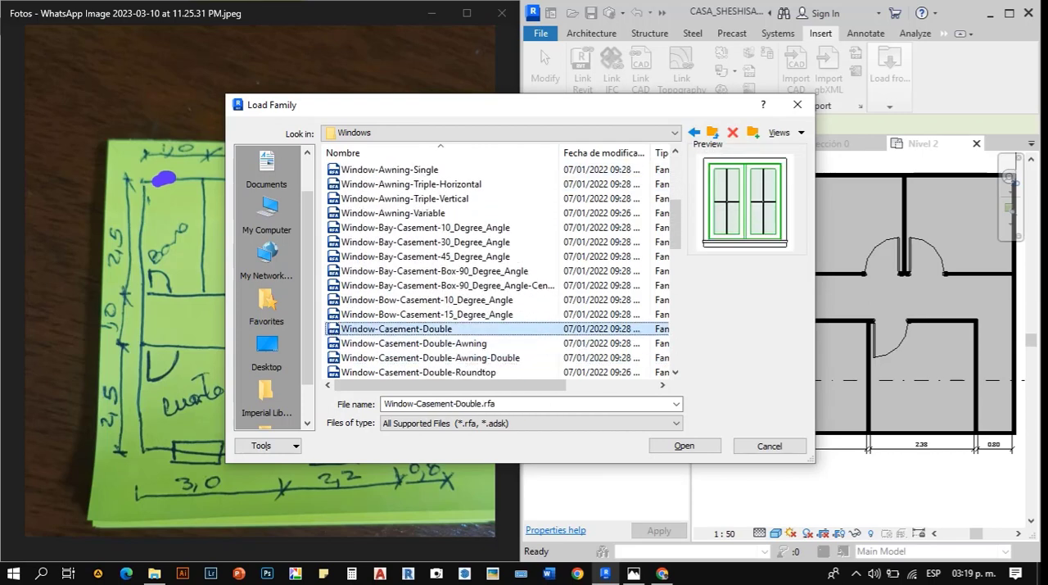
pyautogui.press('Down')
pyautogui.press('Down')
pyautogui.press('Down')
pyautogui.press('Down')
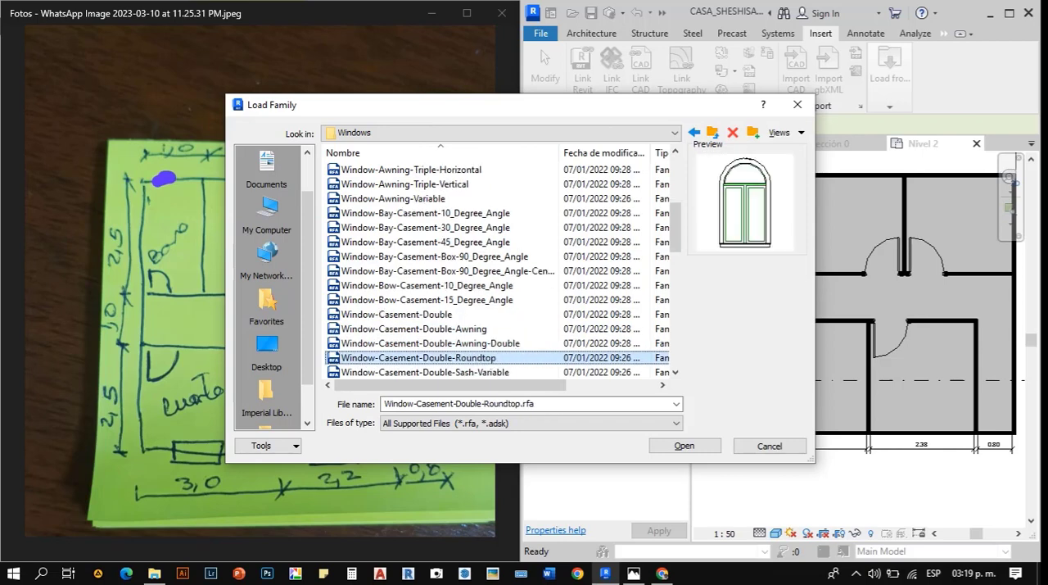
pyautogui.press('Down')
pyautogui.press('Down')
pyautogui.press('Down')
pyautogui.press('Down')
pyautogui.press('Down')
pyautogui.press('Down')
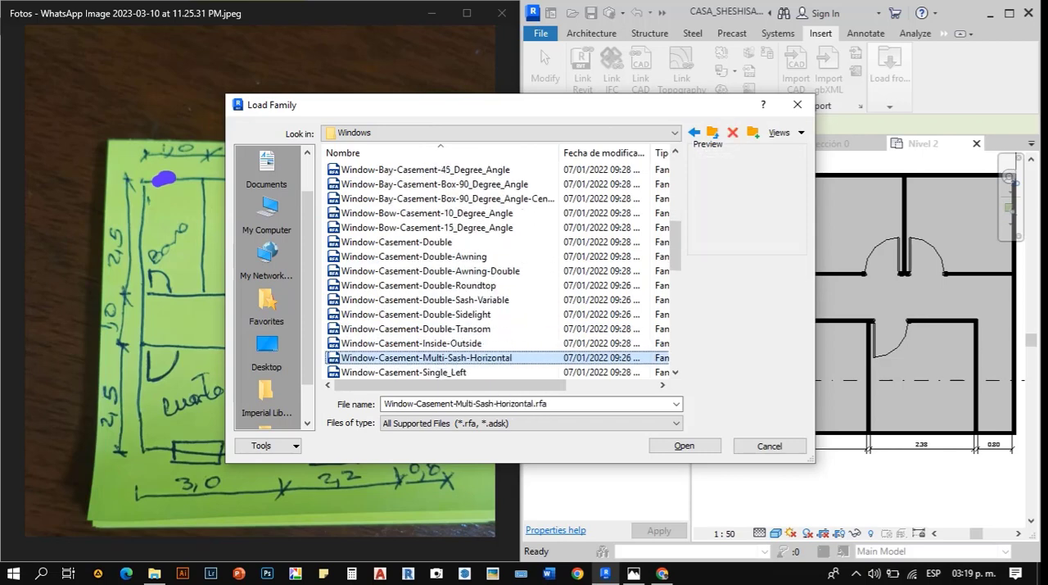
pyautogui.press('Down')
pyautogui.press('Down')
pyautogui.press('Down')
pyautogui.press('Down')
pyautogui.press('Down')
pyautogui.press('Down')
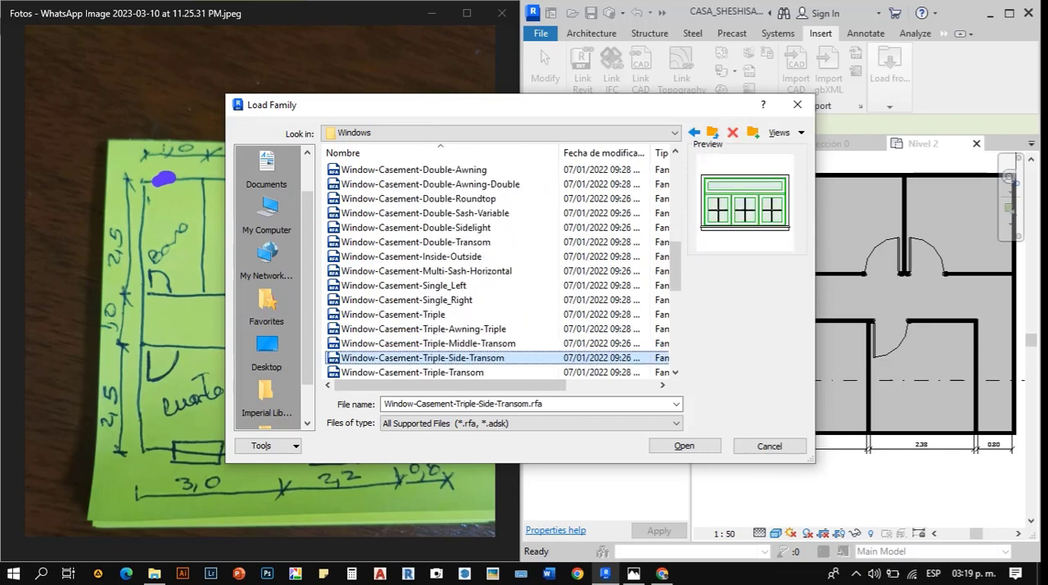
pyautogui.press('Down')
pyautogui.press('Down')
pyautogui.press('Down')
pyautogui.press('Down')
pyautogui.press('Down')
pyautogui.press('Down')
pyautogui.press('Down')
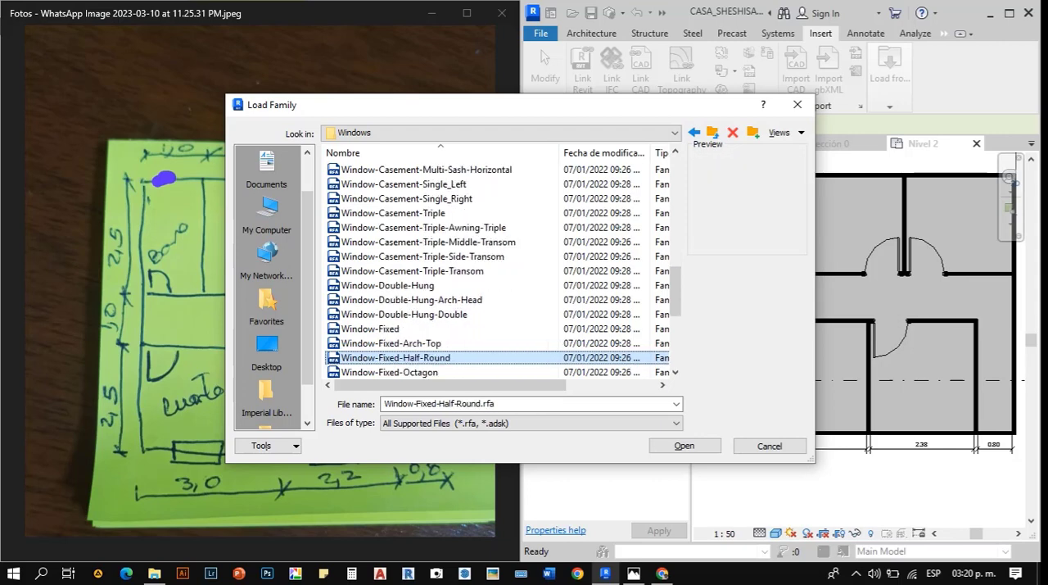
pyautogui.press('Down')
pyautogui.press('Down')
pyautogui.press('Down')
pyautogui.press('Down')
pyautogui.press('Down')
pyautogui.press('Down')
pyautogui.press('Down')
pyautogui.press('Down')
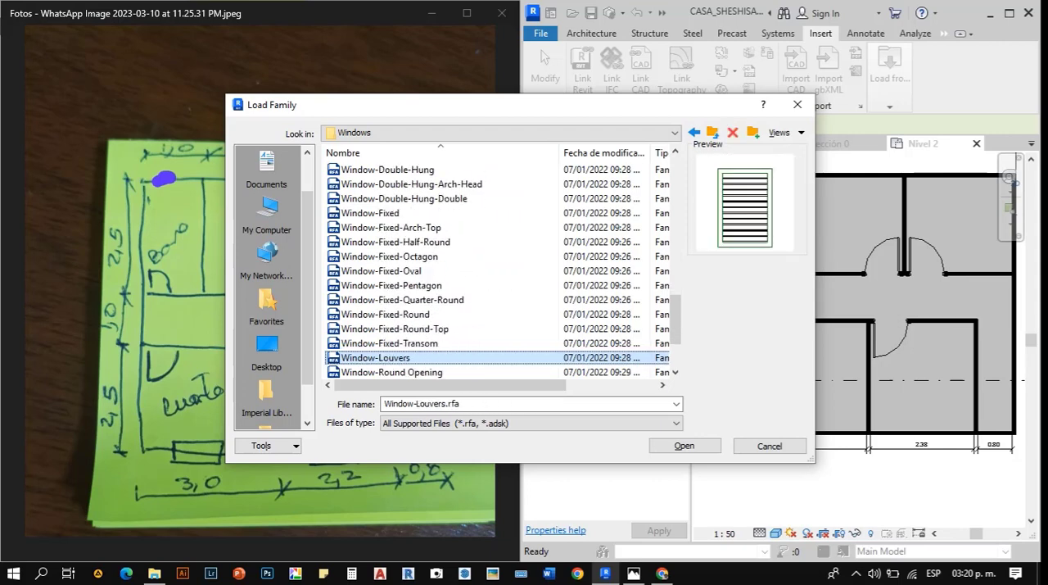
pyautogui.press('Down')
pyautogui.press('Down')
pyautogui.press('Down')
pyautogui.press('Down')
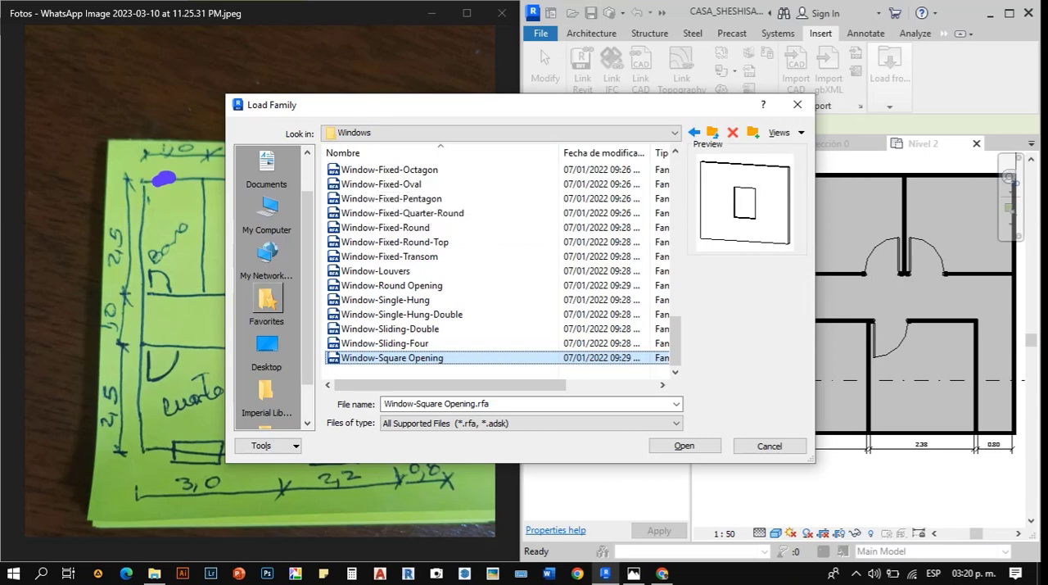
# - Look through the Imperial and Metric library folders for other window families, and leave family loading without choosing one
pyautogui.scroll(-1, 268, 282)
pyautogui.scroll(-1, 267, 266)
pyautogui.scroll(2, 267, 311)
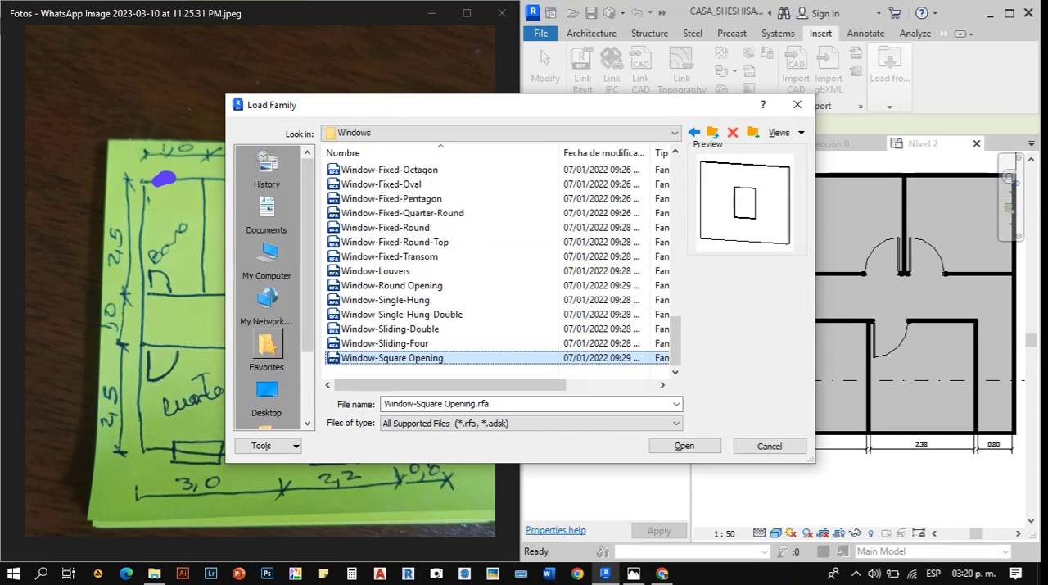
pyautogui.scroll(-2, 266, 345)
pyautogui.click(266, 346)
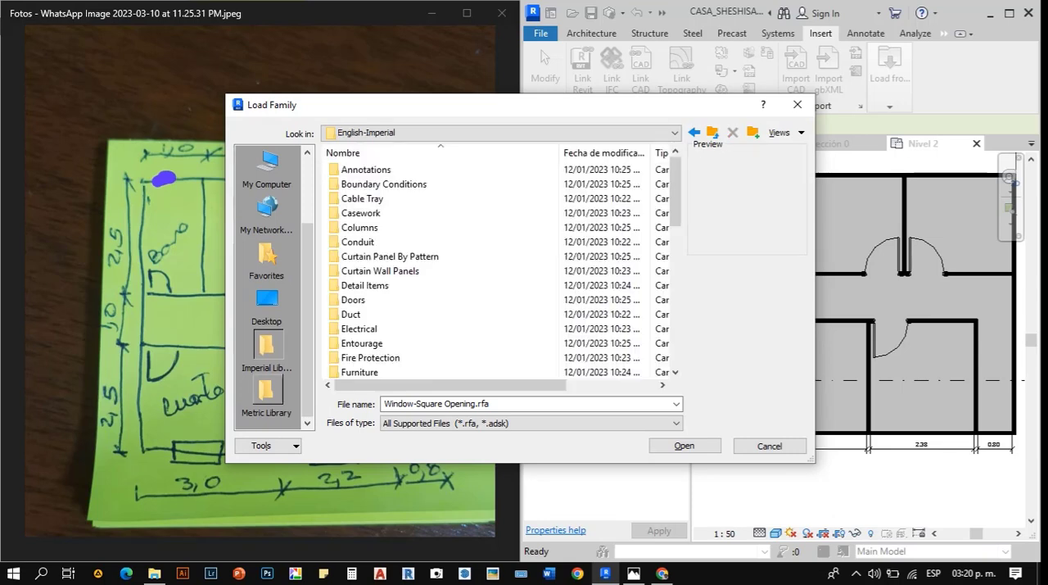
pyautogui.click(266, 391)
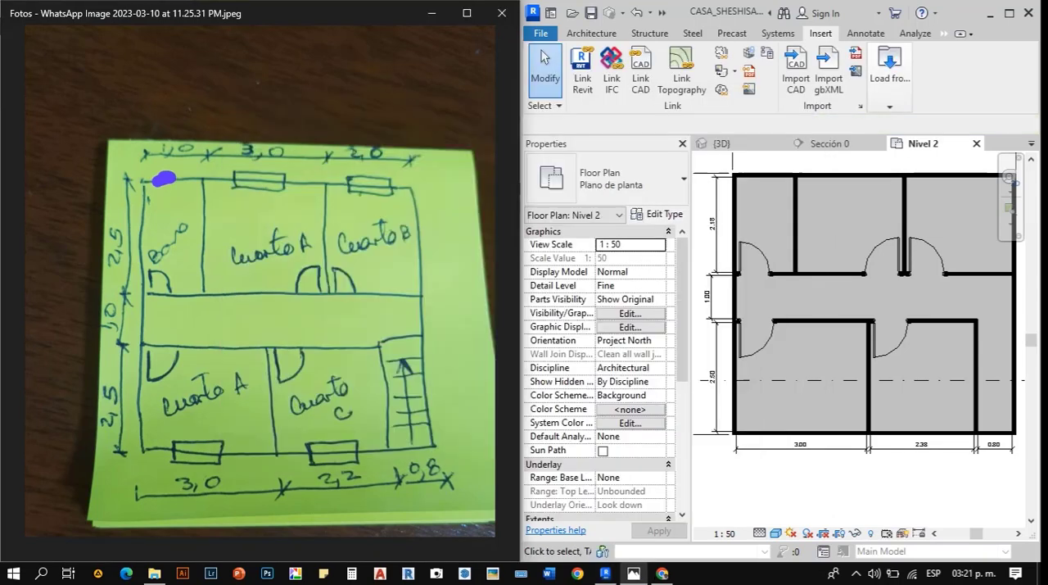
pyautogui.scroll(-3, 260, 286)
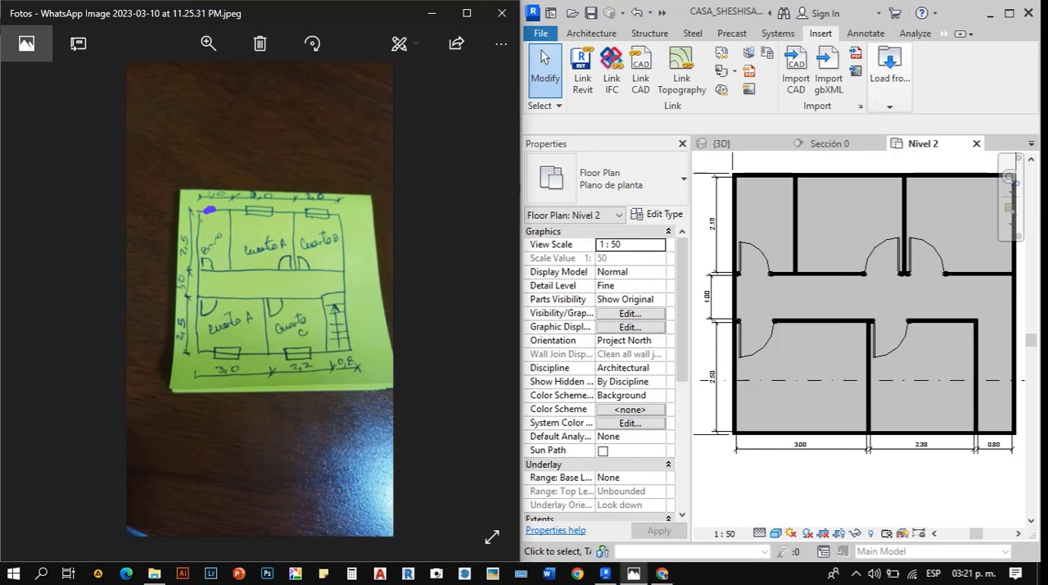
# - Switch to the Photos app and review the front elevation sketch's window dimensions and the second-floor plan sketch
pyautogui.click(38, 311)
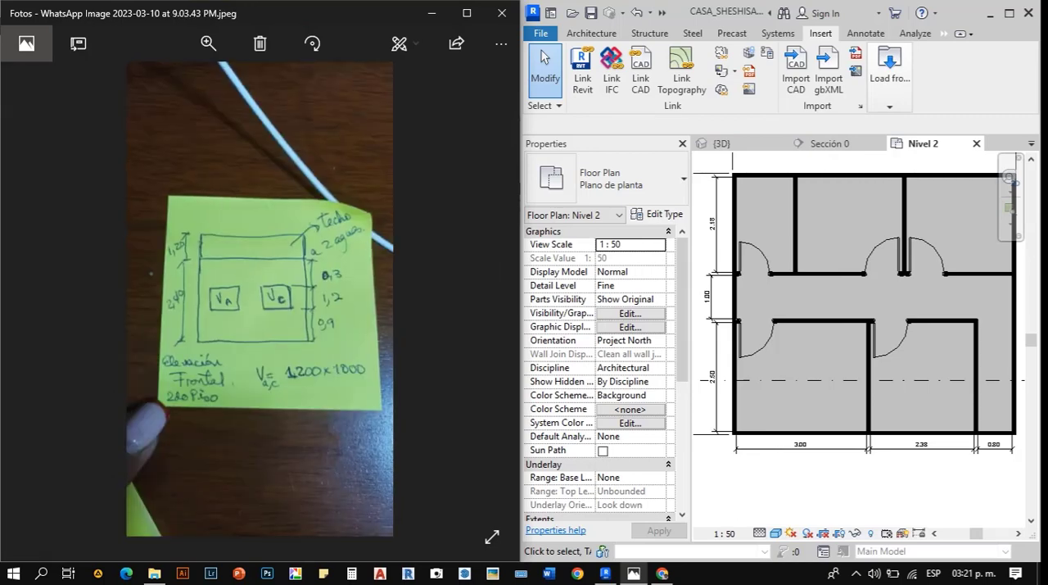
pyautogui.scroll(2, 39, 311)
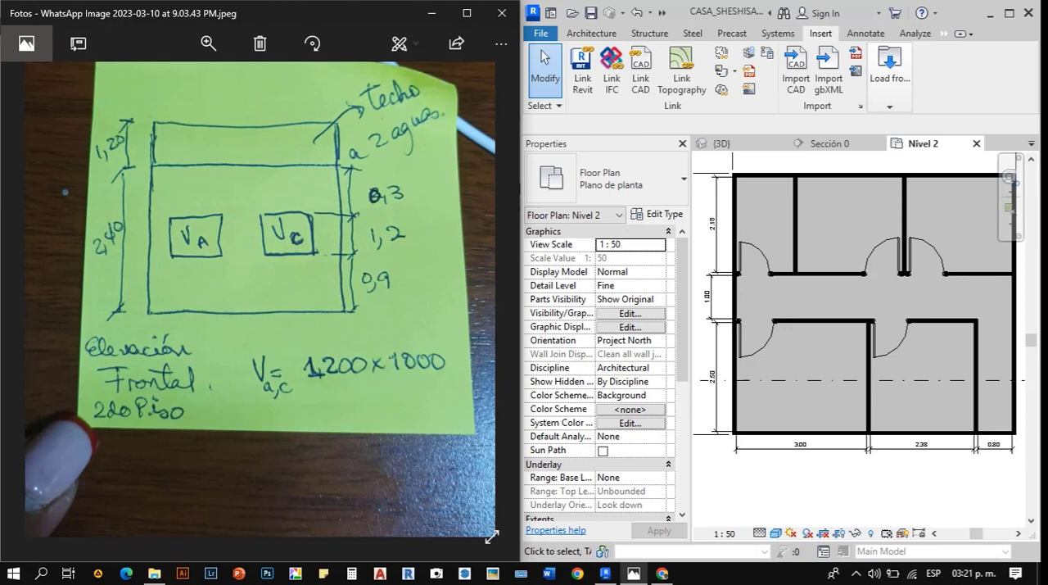
pyautogui.click(591, 34)
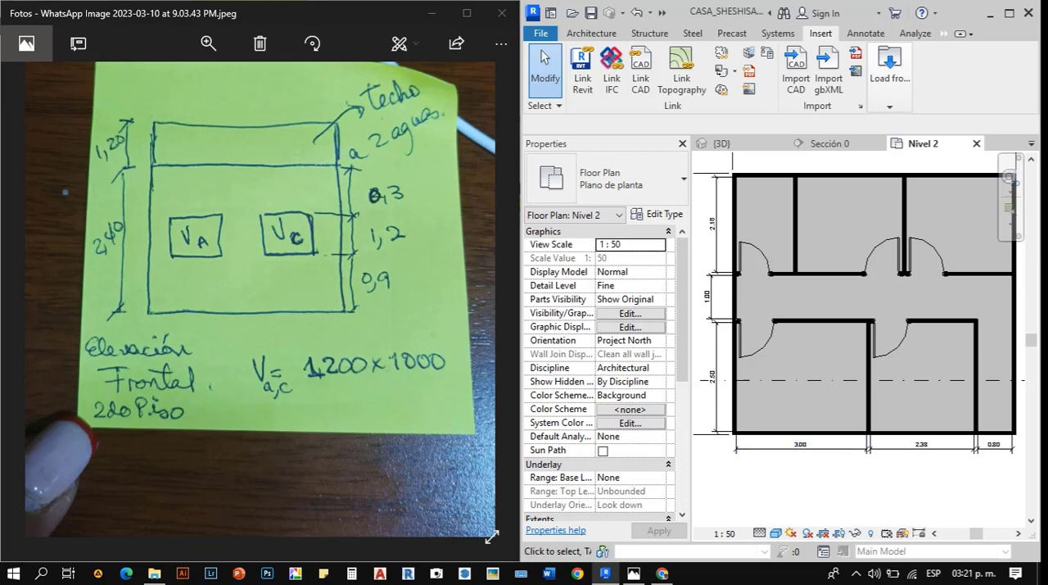
pyautogui.scroll(-3, 270, 367)
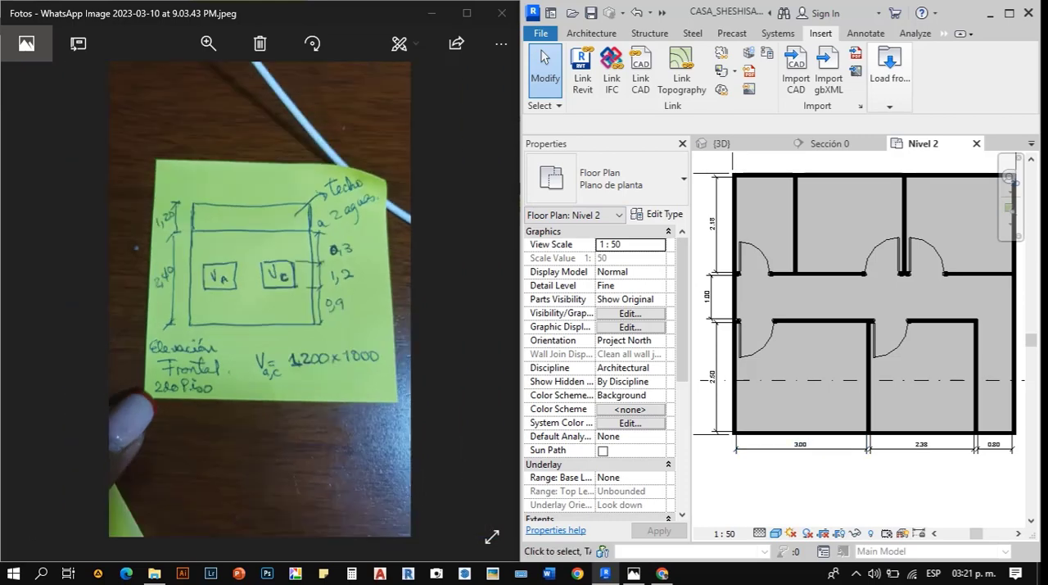
pyautogui.click(39, 311)
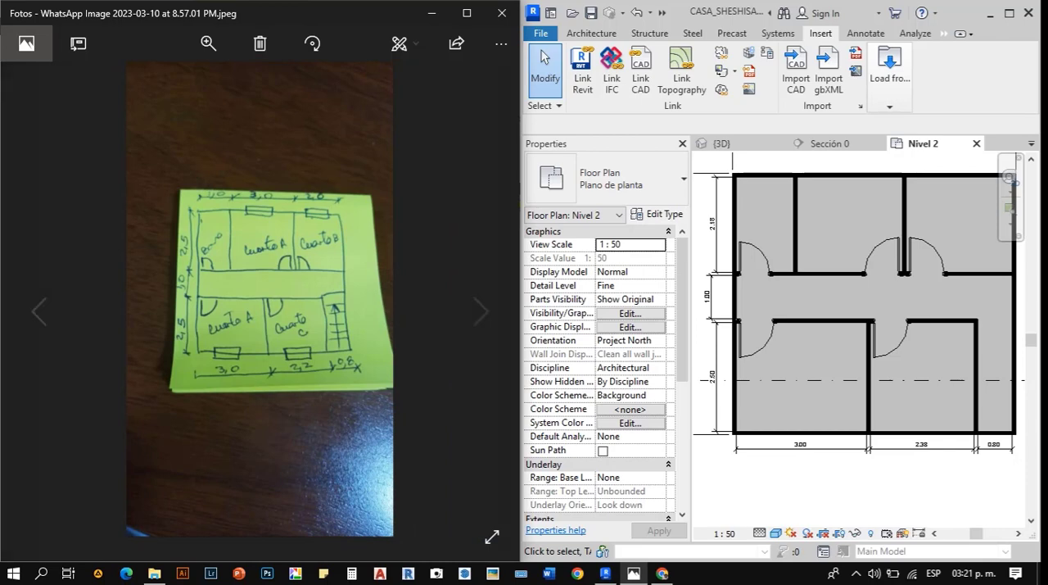
# - Display the second-floor plan sketch for reference and start placing a VAC2_2H_Corredera window in Nivel 2 with its type properties open
pyautogui.click(481, 311)
pyautogui.scroll(2, 266, 315)
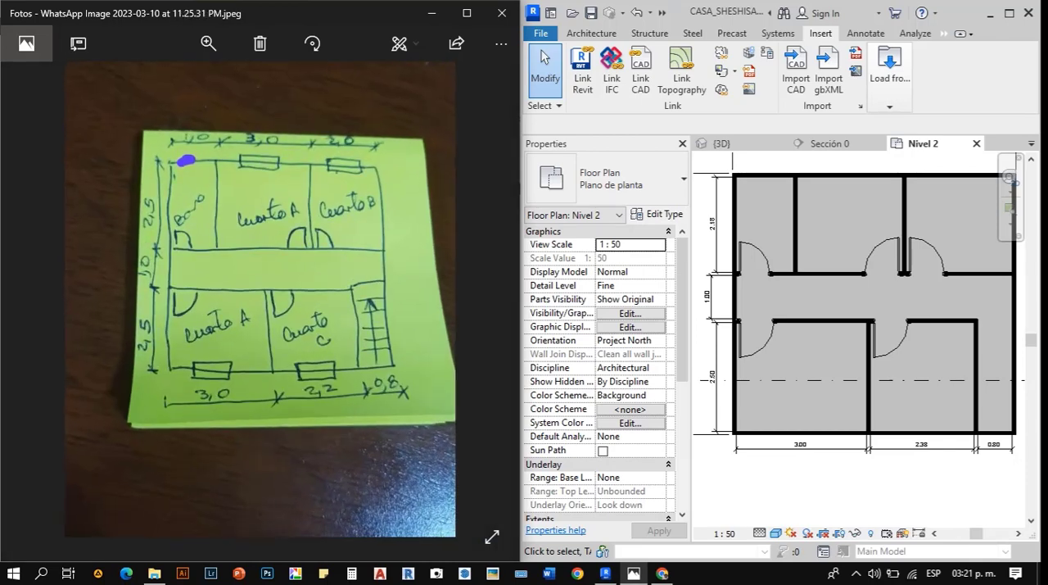
pyautogui.click(790, 487)
pyautogui.press('w')
pyautogui.press('n')
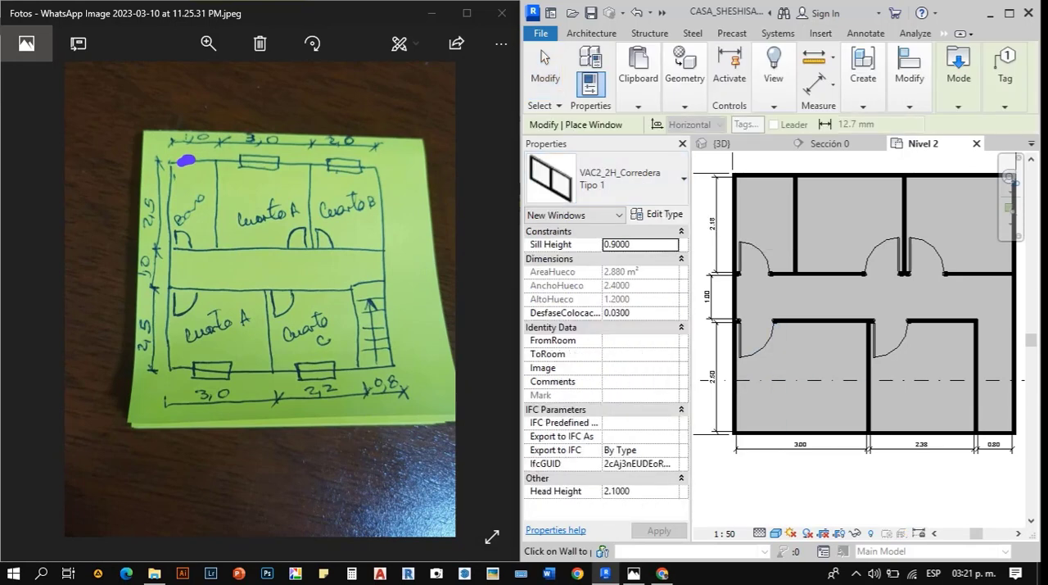
pyautogui.click(657, 214)
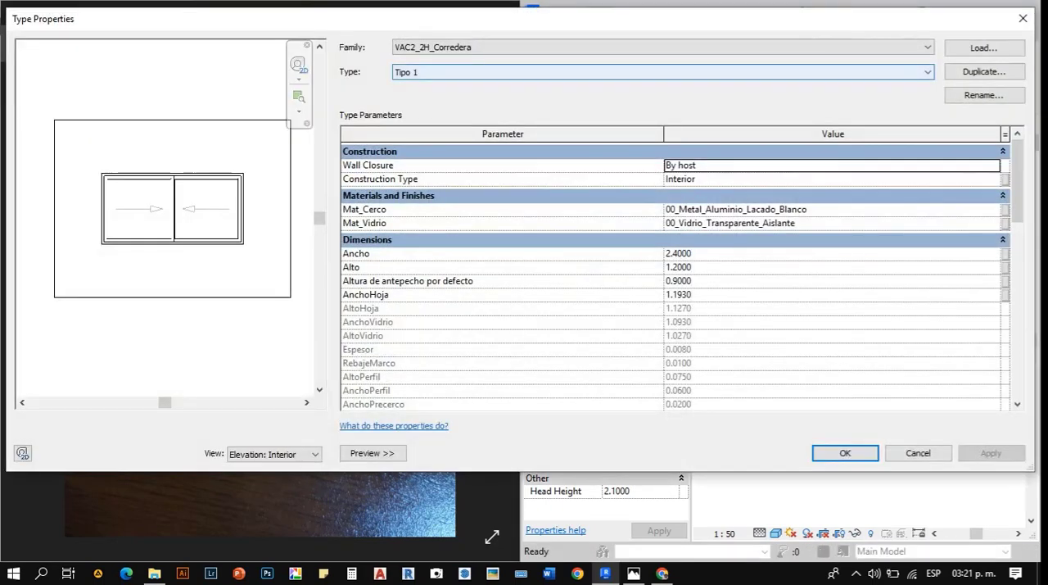
pyautogui.click(983, 71)
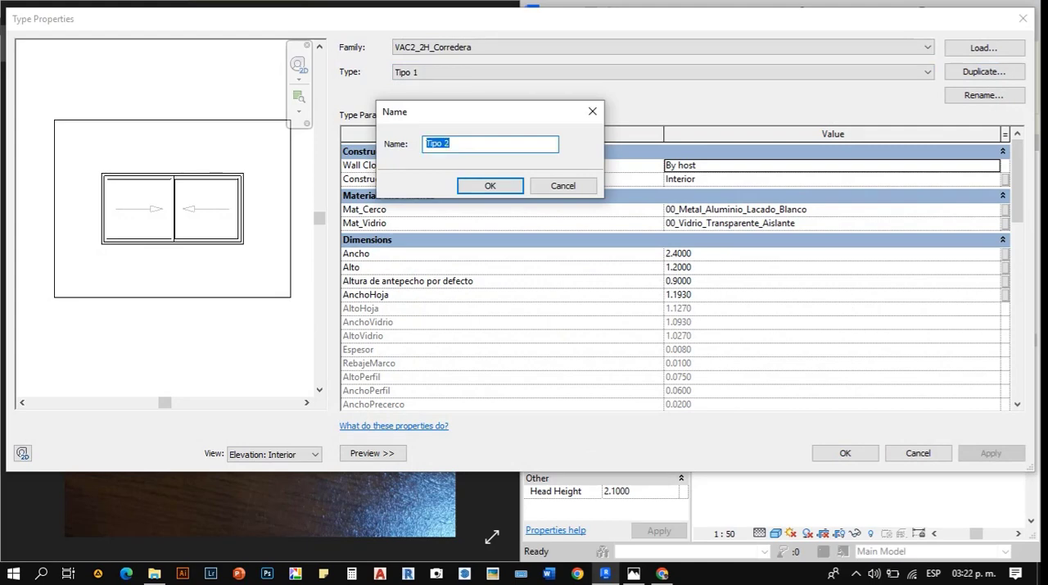
pyautogui.write('Ventana')
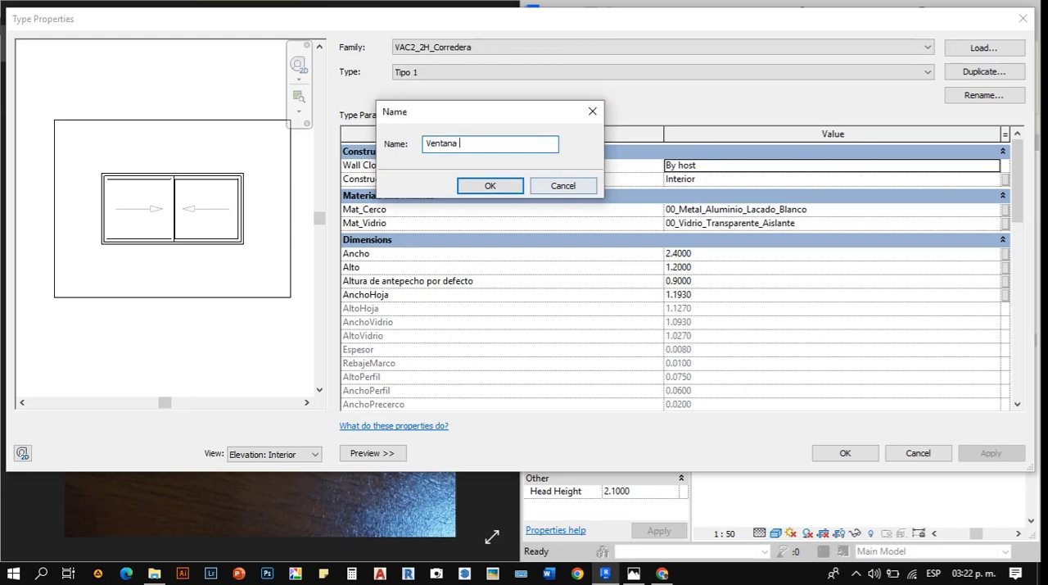
pyautogui.press('Return')
pyautogui.moveTo(522, 22); pyautogui.dragTo(545, 58)
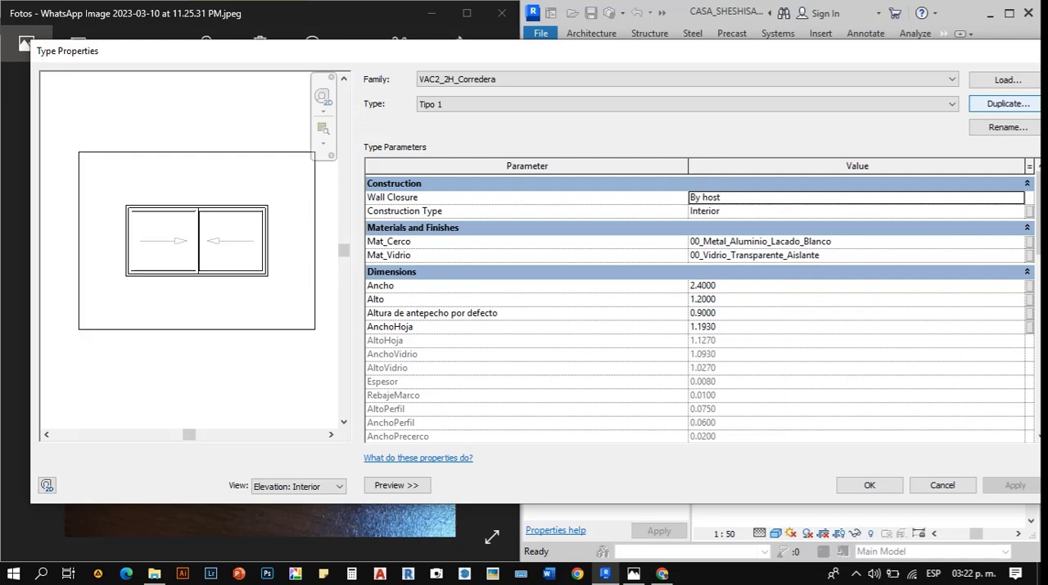
# - Duplicate the Tipo 1 window type under the name "Ventana de 1000 x 1200"
pyautogui.press('Return')
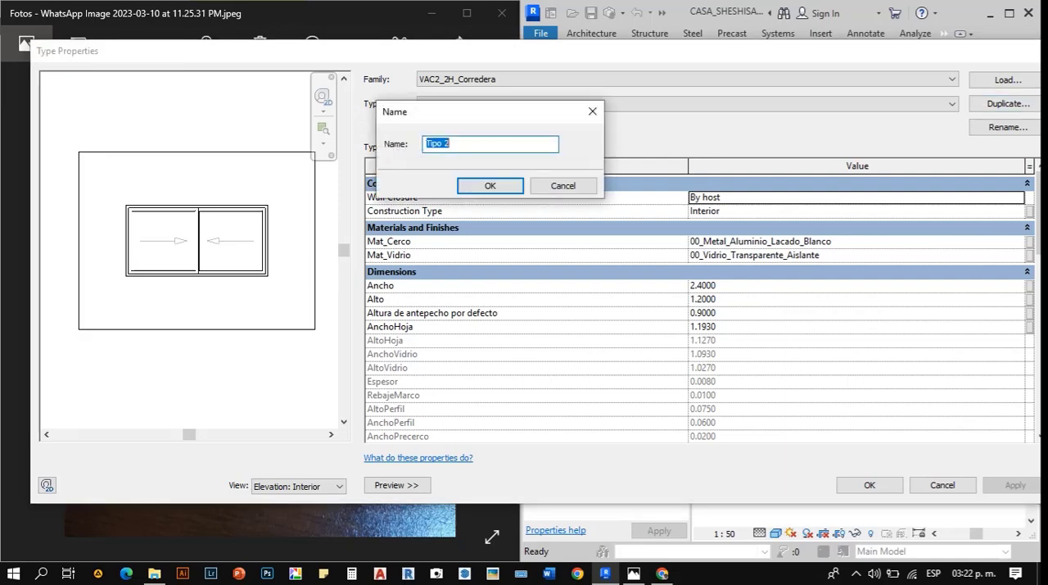
pyautogui.write('ven')
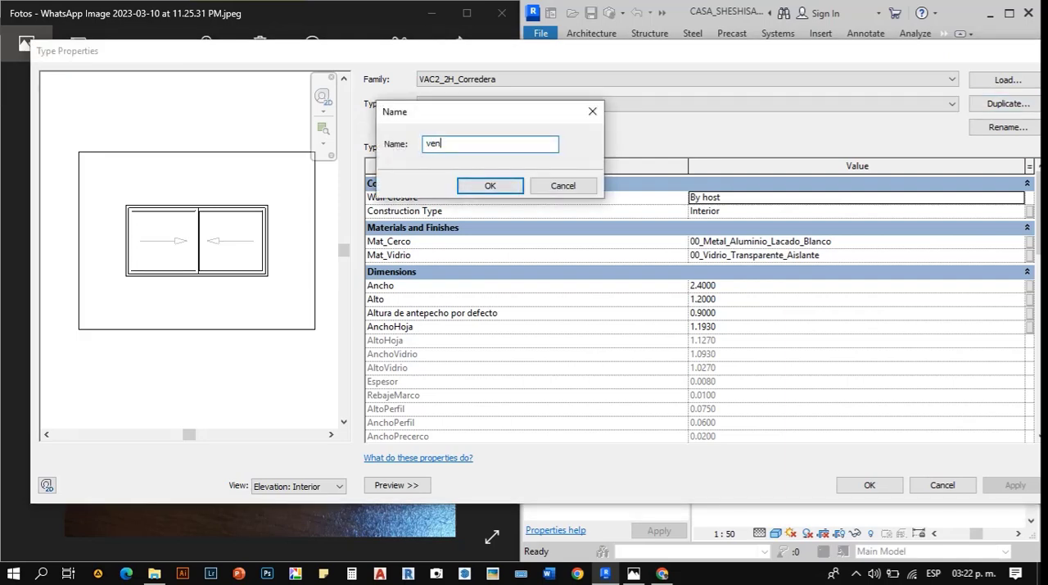
pyautogui.press('BackSpace')
pyautogui.press('BackSpace')
pyautogui.write('Ventana de')
pyautogui.write('120')
pyautogui.click(489, 185)
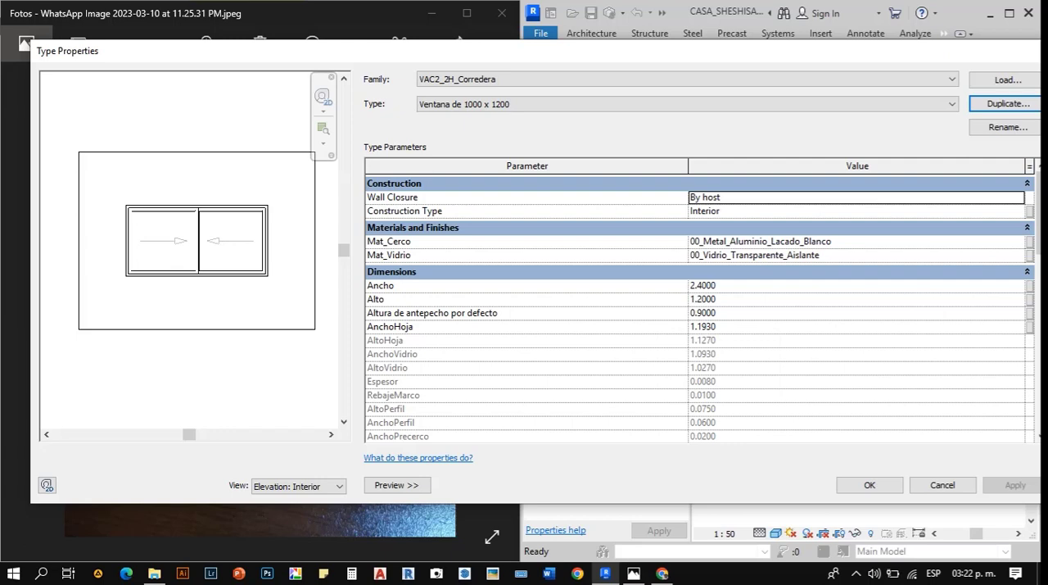
# - Try setting the new window type's width (Ancho) to 1000
pyautogui.click(728, 285)
pyautogui.write('100')
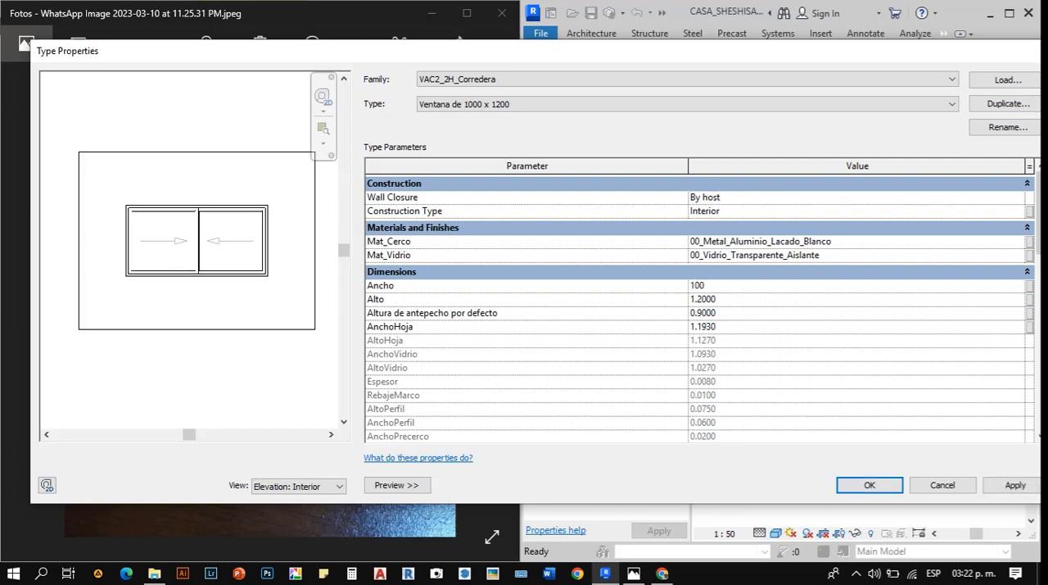
pyautogui.write('0')
pyautogui.press('Return')
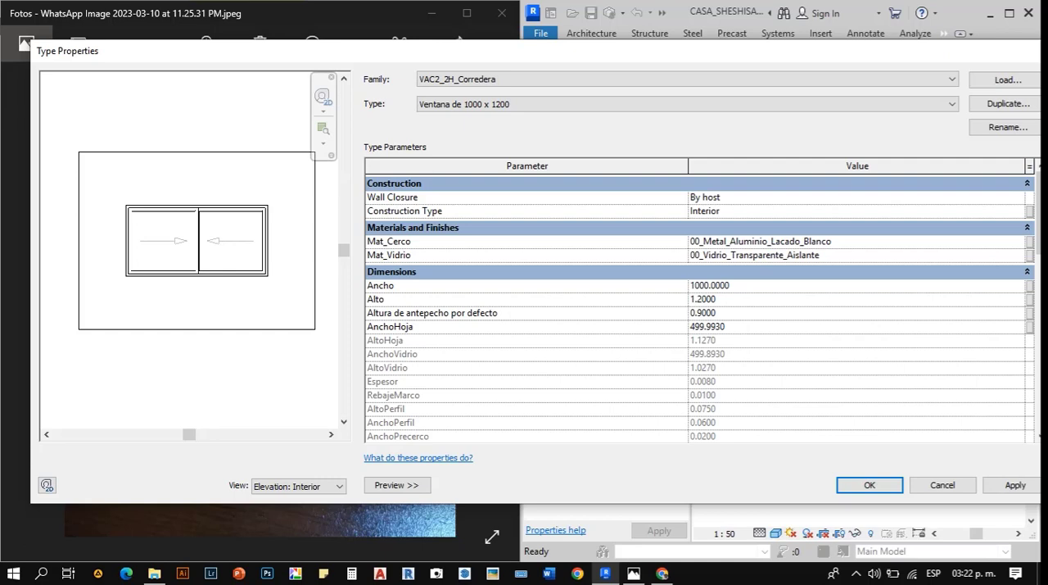
# - Set the new window type's width (Ancho) to 1 and accept the type properties
pyautogui.click(729, 286)
pyautogui.write('1')
pyautogui.press('Return')
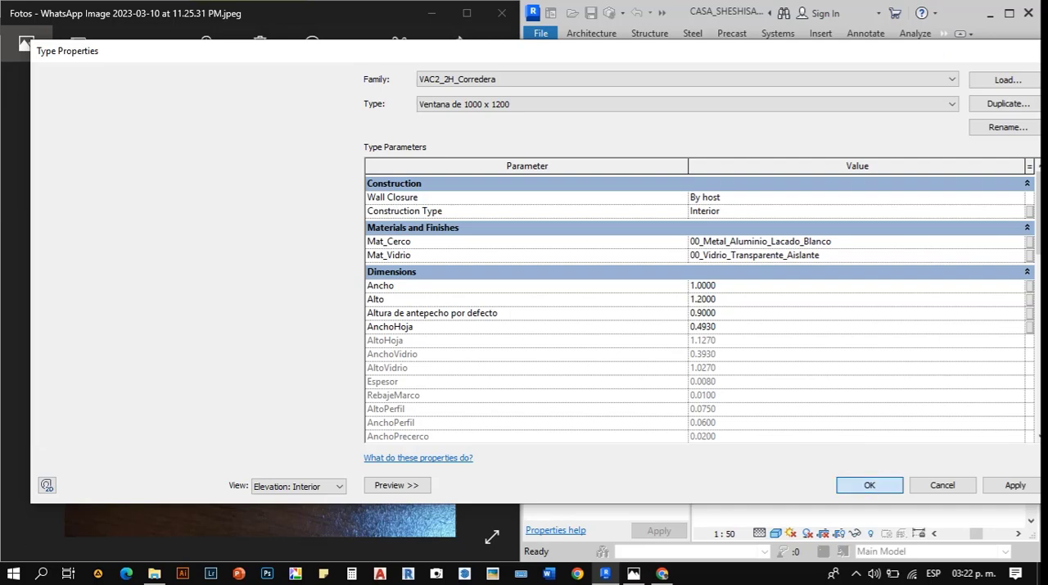
pyautogui.click(870, 484)
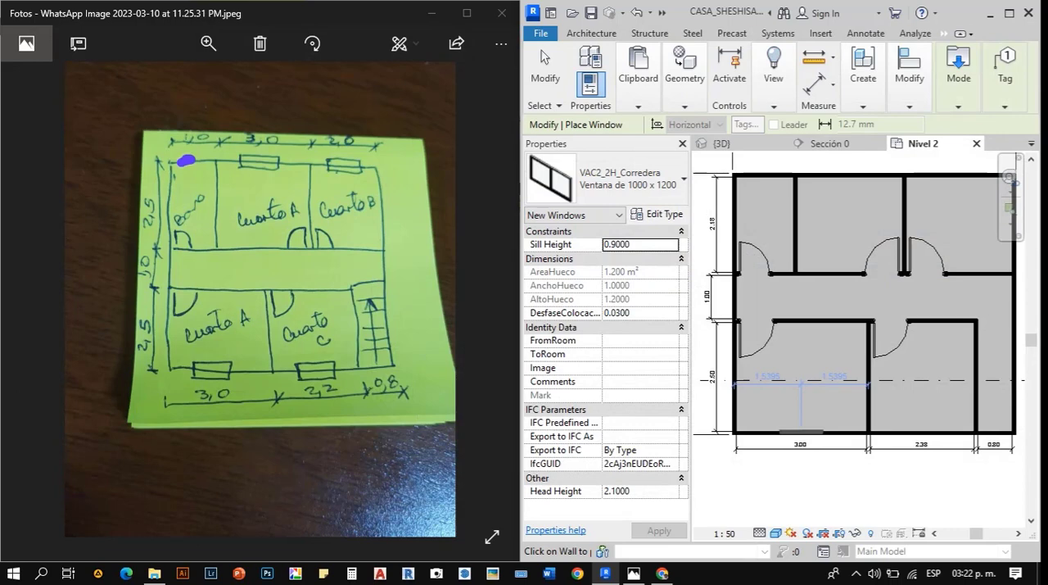
# - Place the window centred in the front wall of the 3.00 m wide room and flip its facing
pyautogui.scroll(4, 802, 430)
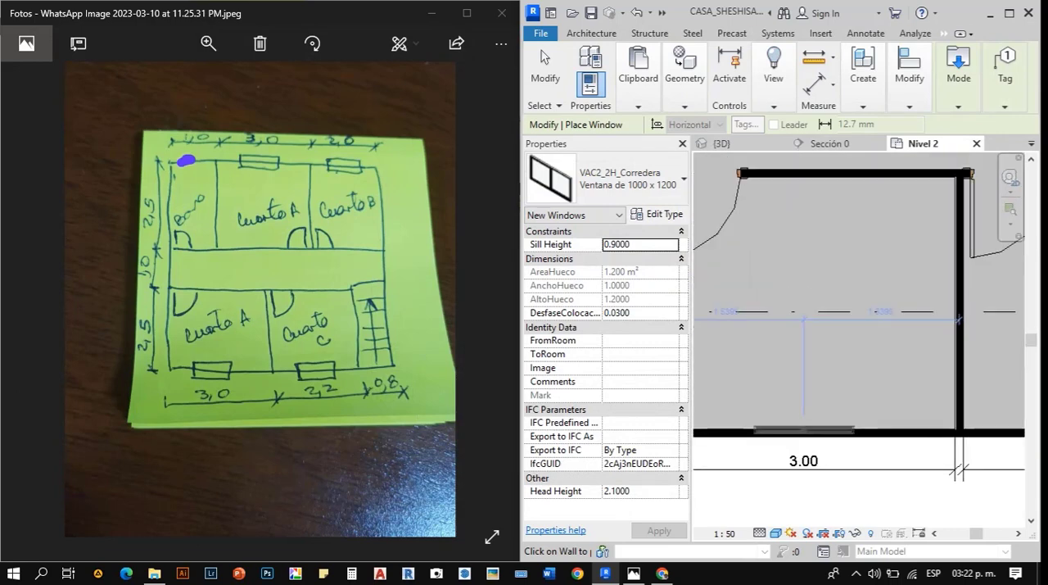
pyautogui.click(804, 436)
pyautogui.press('Escape')
pyautogui.press('Escape')
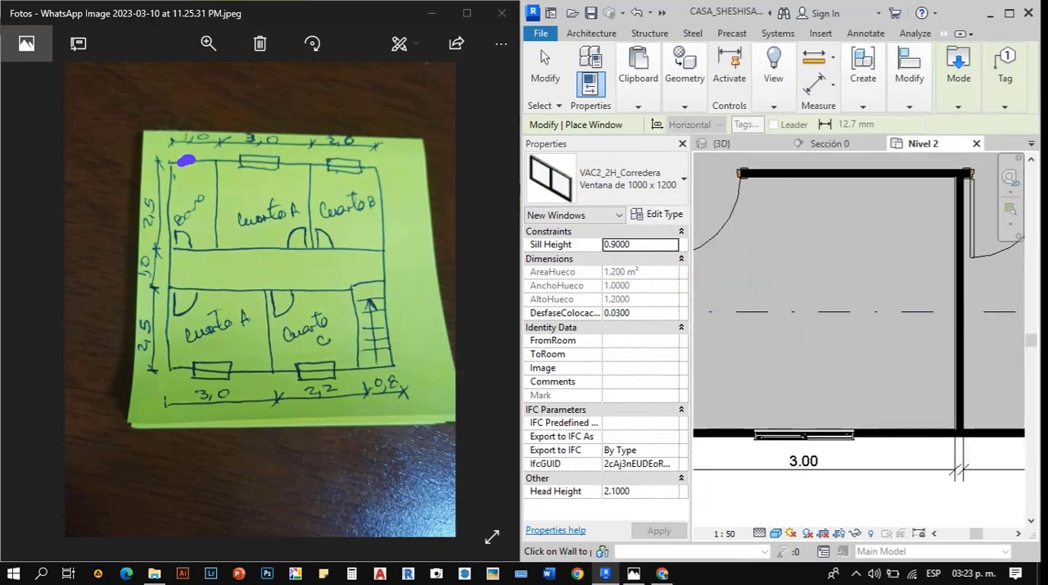
pyautogui.scroll(5, 758, 434)
pyautogui.click(758, 434)
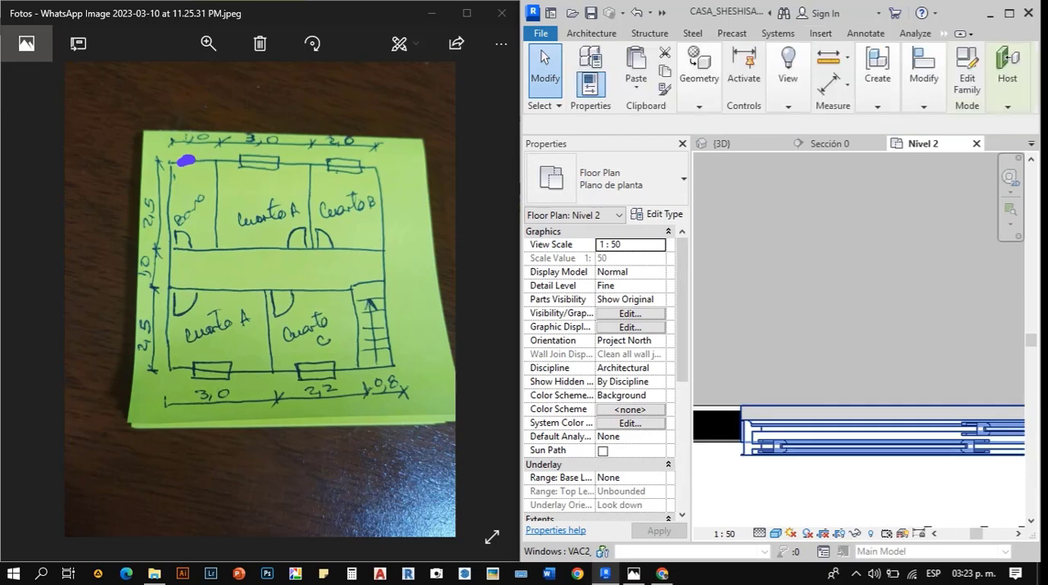
pyautogui.press('space')
pyautogui.press('Escape')
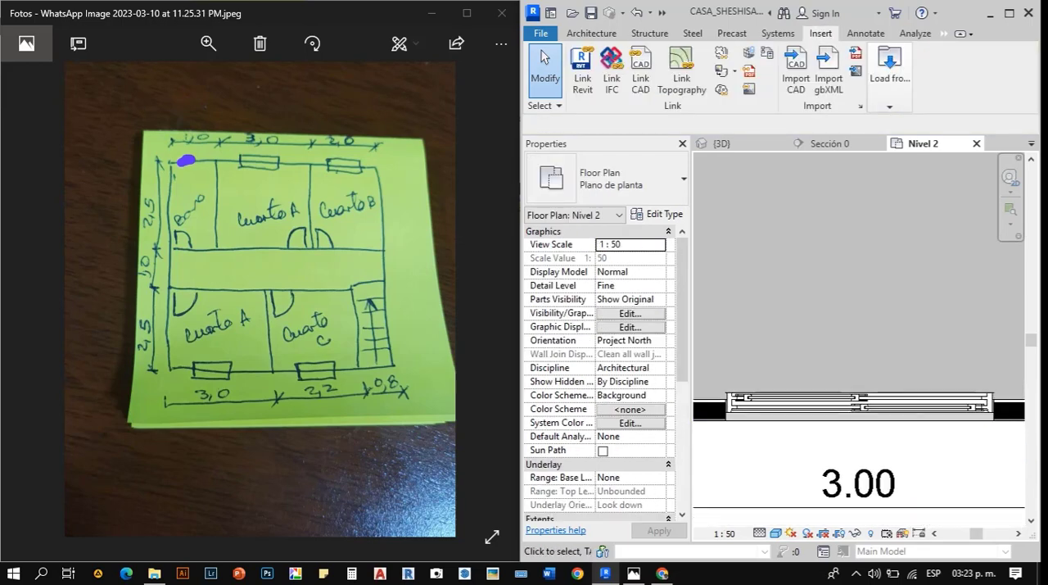
# - Open the placed window's family for editing and examine its frame, panes and opening in the 3D view
pyautogui.scroll(-2, 751, 403)
pyautogui.scroll(4, 900, 403)
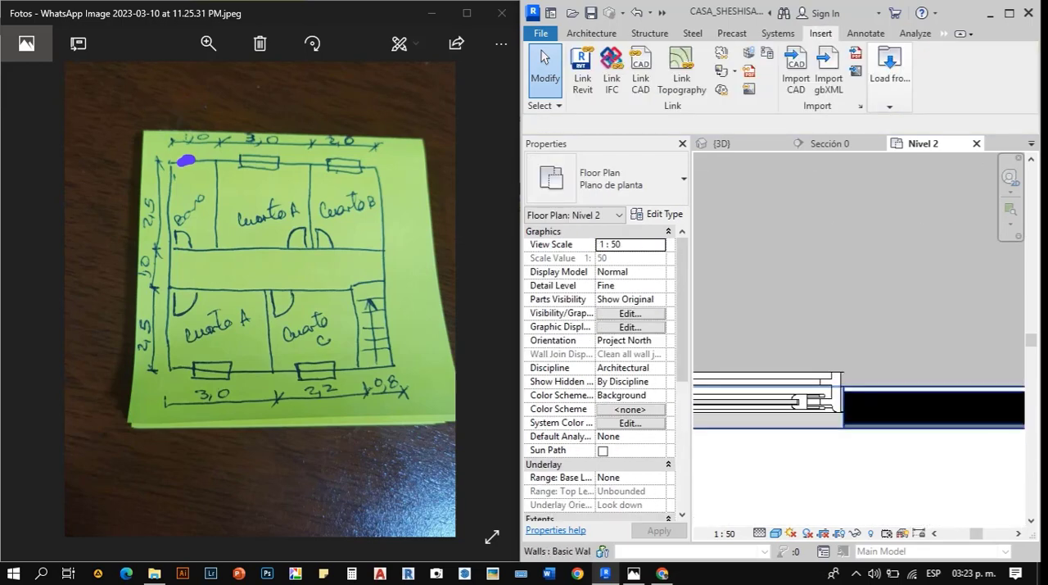
pyautogui.click(807, 402)
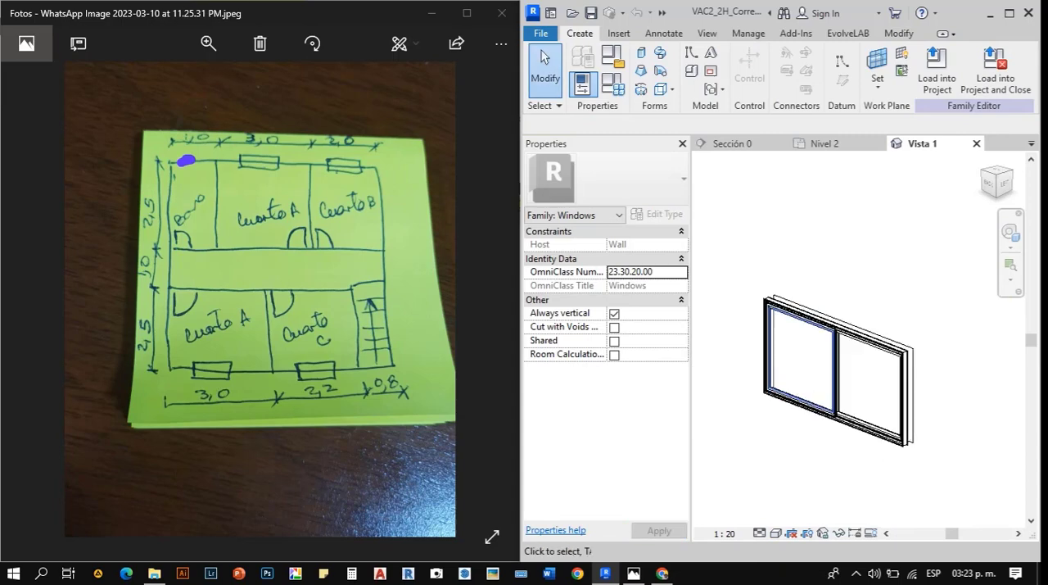
pyautogui.scroll(6, 843, 376)
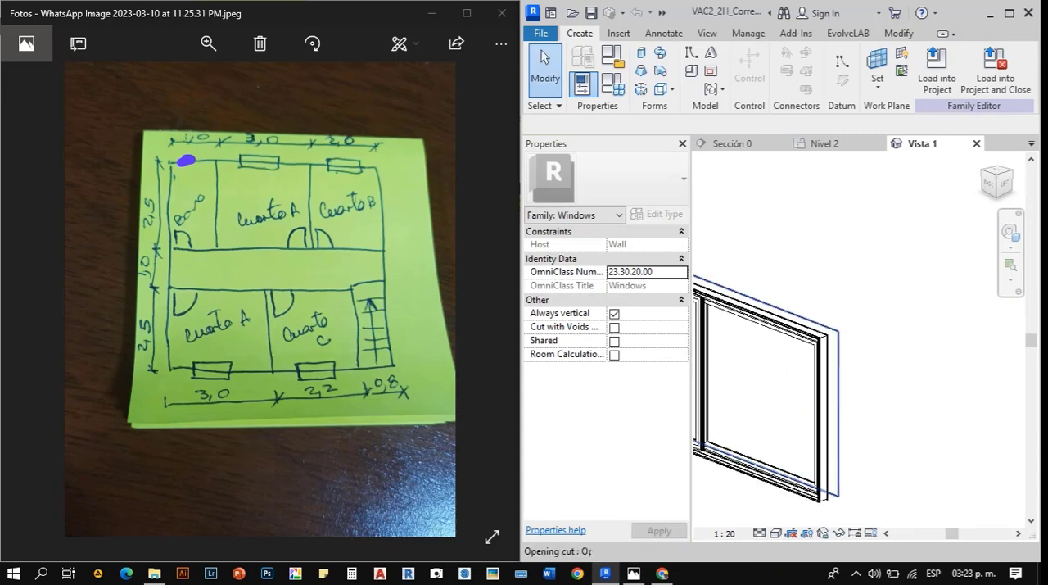
pyautogui.scroll(-5, 843, 376)
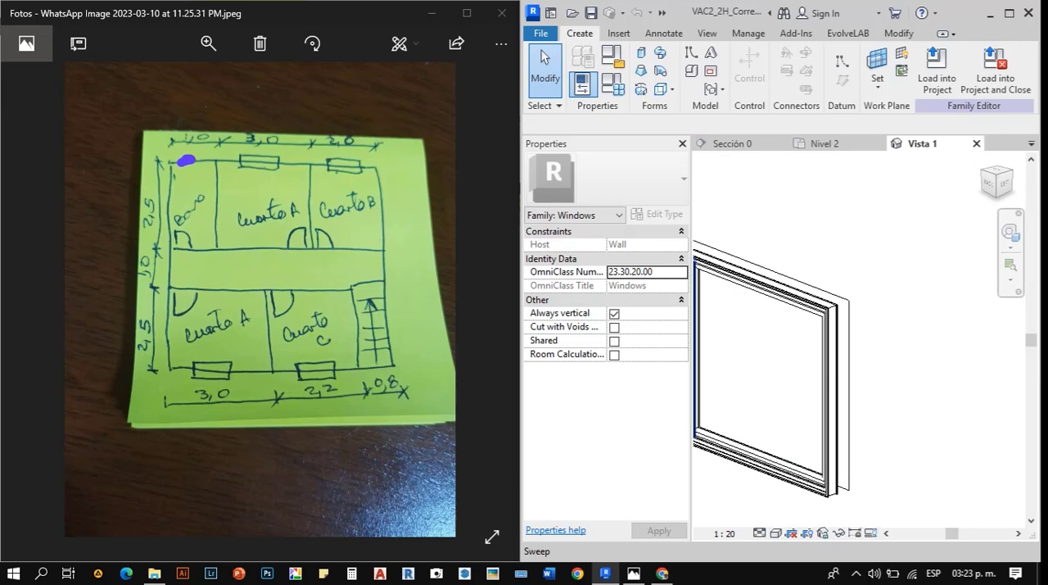
pyautogui.scroll(-3, 769, 368)
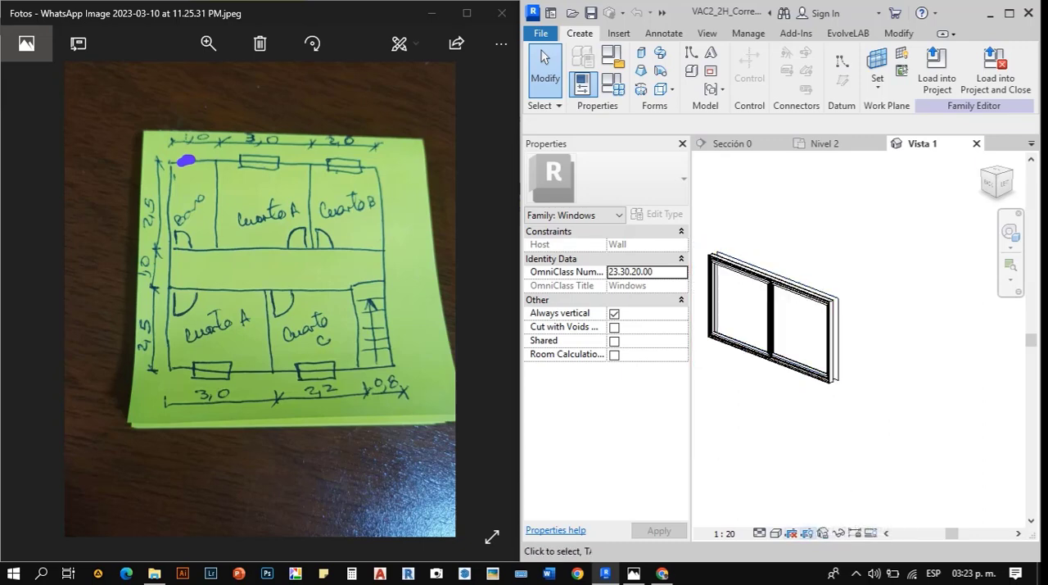
pyautogui.scroll(-2, 884, 438)
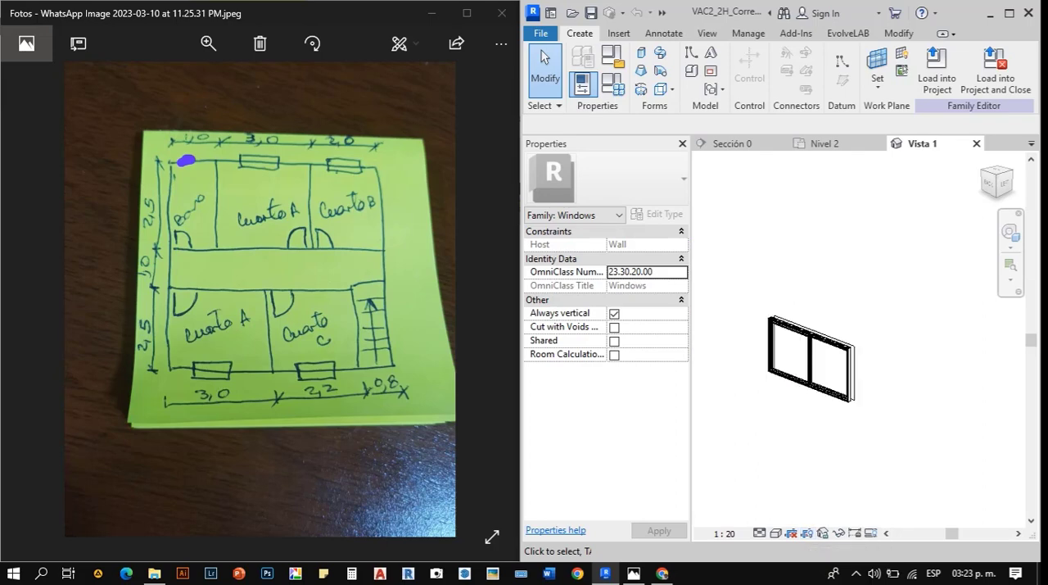
# - Maximize the program window, show the Project Browser and open the family's Nivel de referencia floor plan
pyautogui.click(1009, 13)
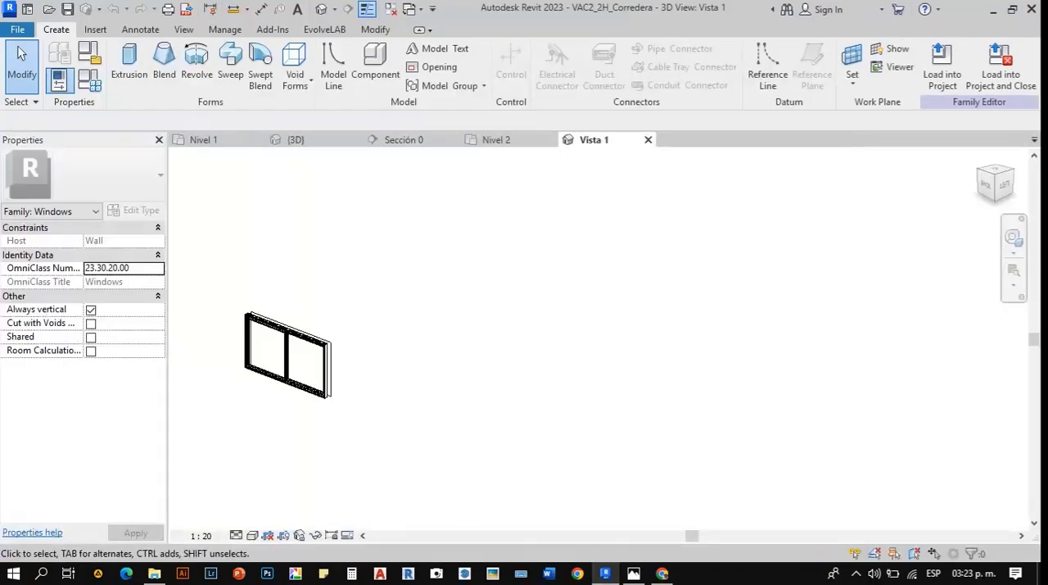
pyautogui.click(856, 573)
pyautogui.moveTo(362, 298); pyautogui.dragTo(663, 306, button='middle')
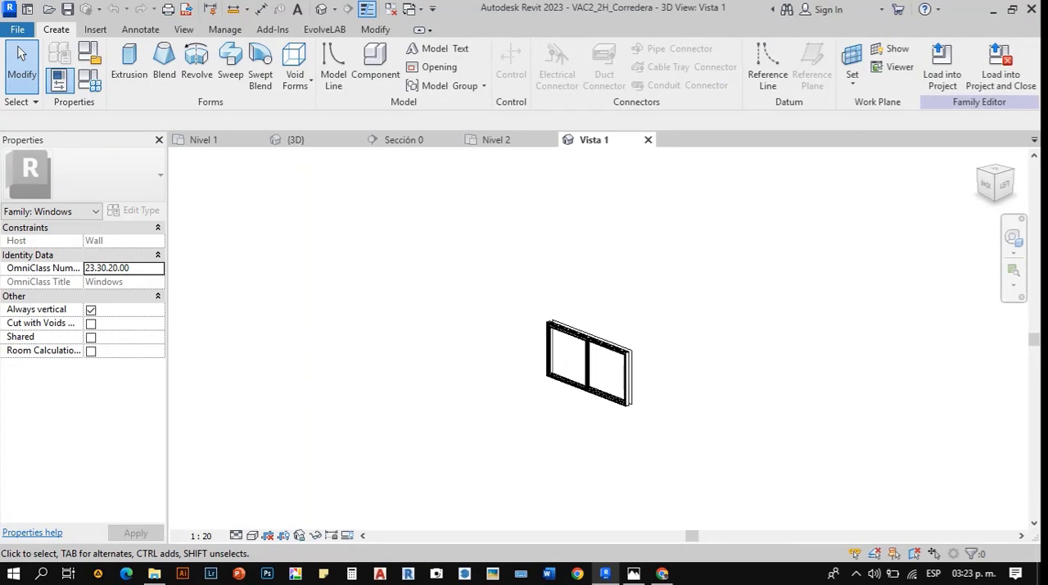
pyautogui.rightClick(663, 307)
pyautogui.moveTo(835, 278)
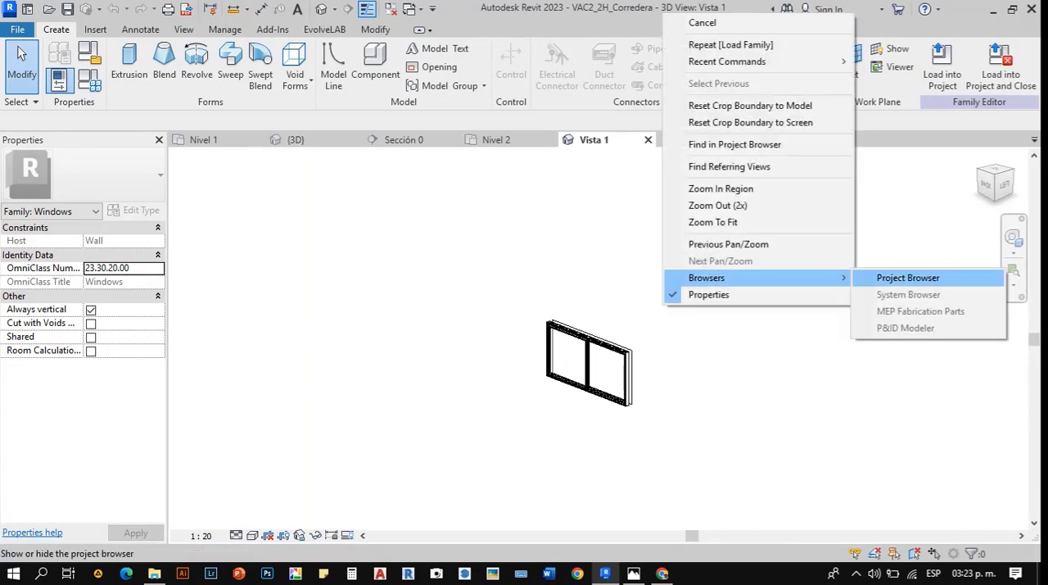
pyautogui.click(892, 278)
pyautogui.doubleClick(945, 181)
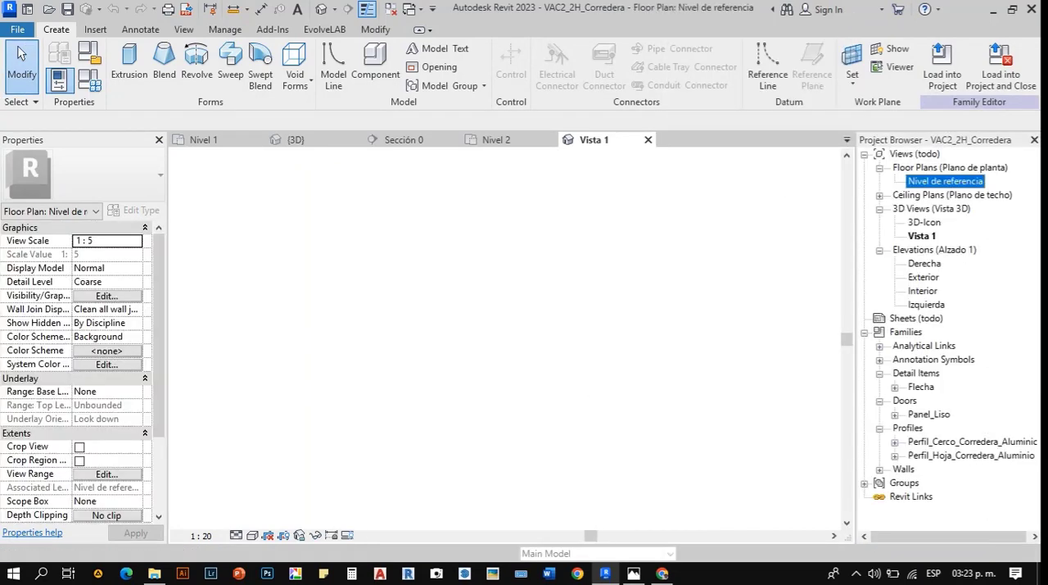
# - Select the family's host wall and review its available types and its layer structure
pyautogui.scroll(3, 330, 247)
pyautogui.click(675, 389)
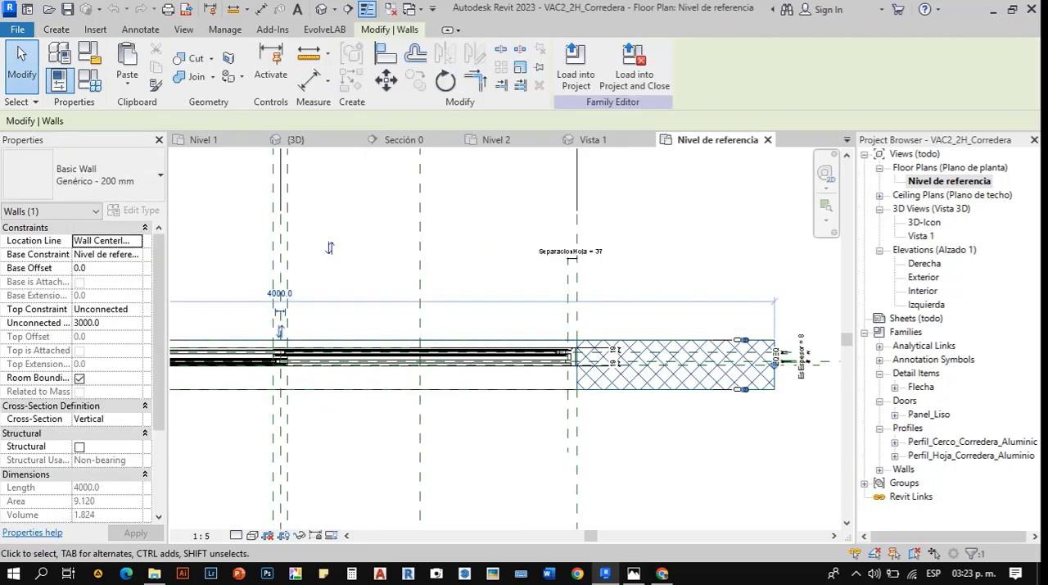
pyautogui.click(103, 175)
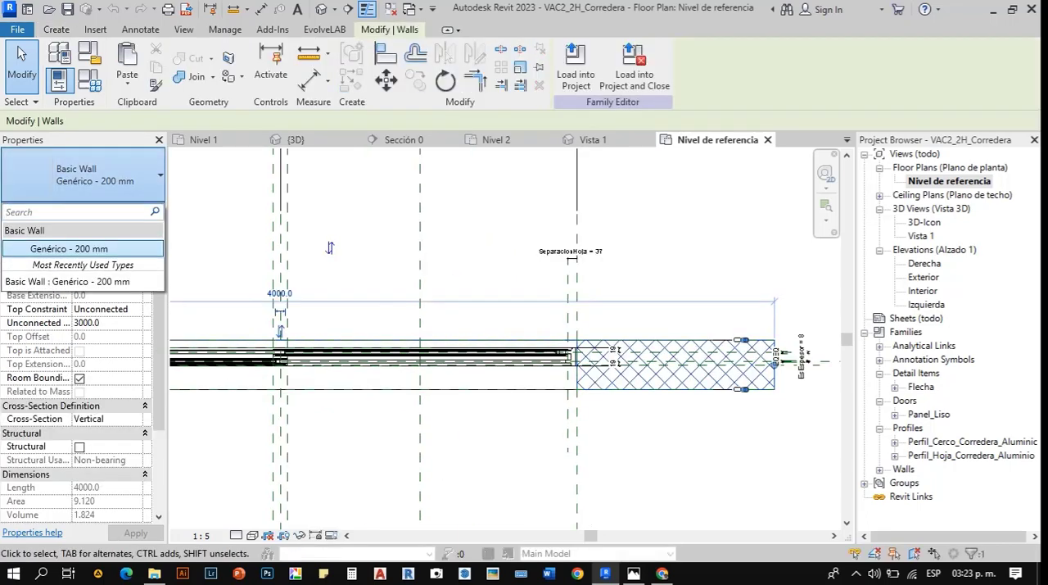
pyautogui.press('Escape')
pyautogui.click(143, 211)
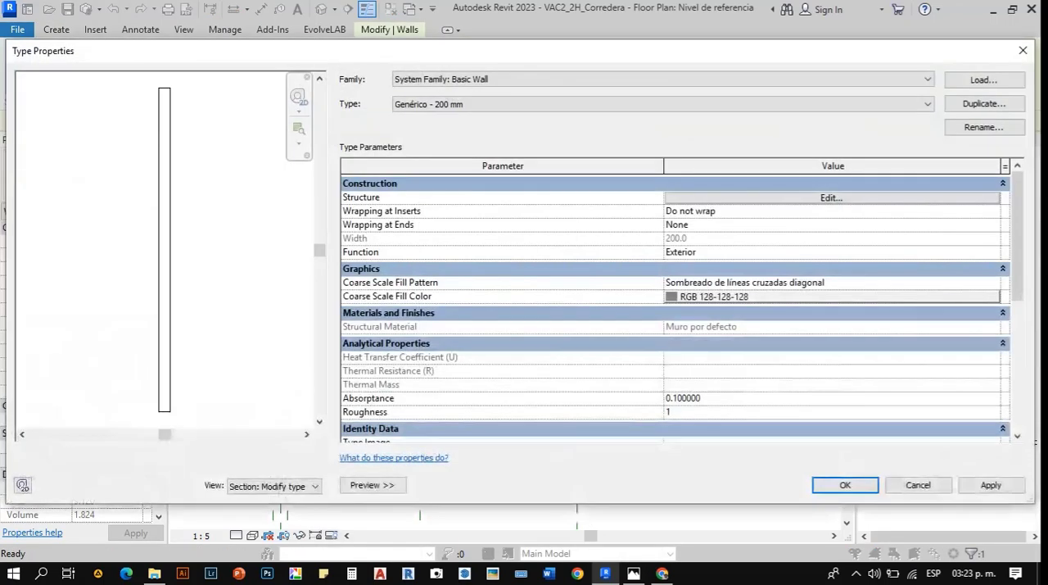
pyautogui.click(831, 197)
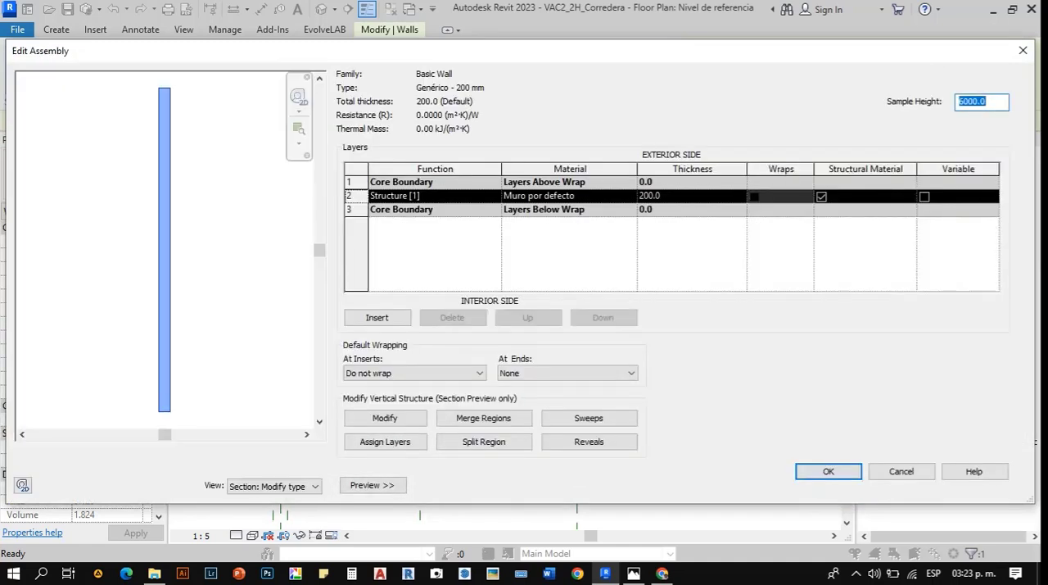
pyautogui.click(901, 471)
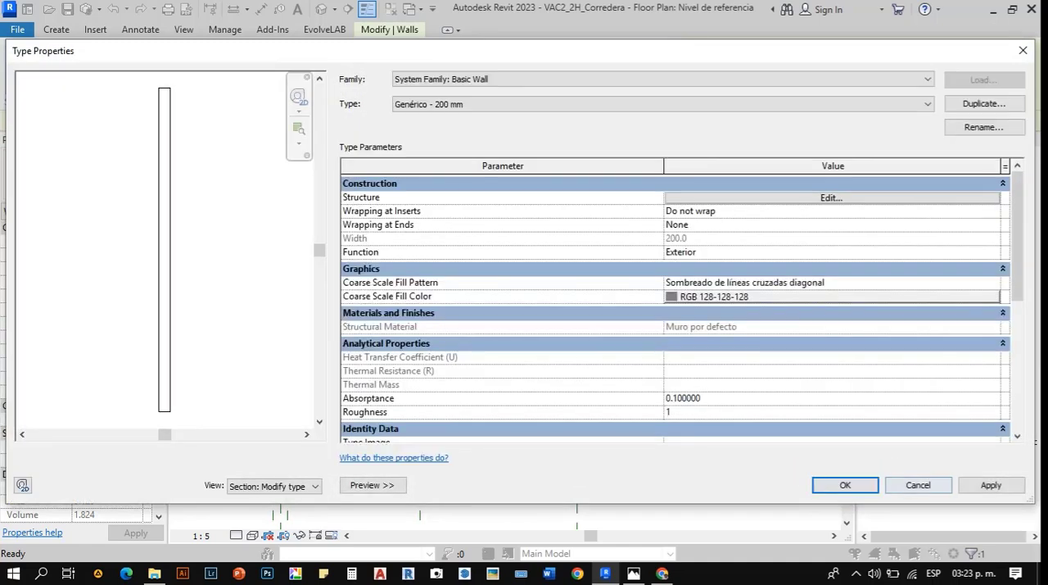
# - Duplicate the host wall's type as Genérico - 100 mm and set its structure layer thickness to 100 mm
pyautogui.click(983, 104)
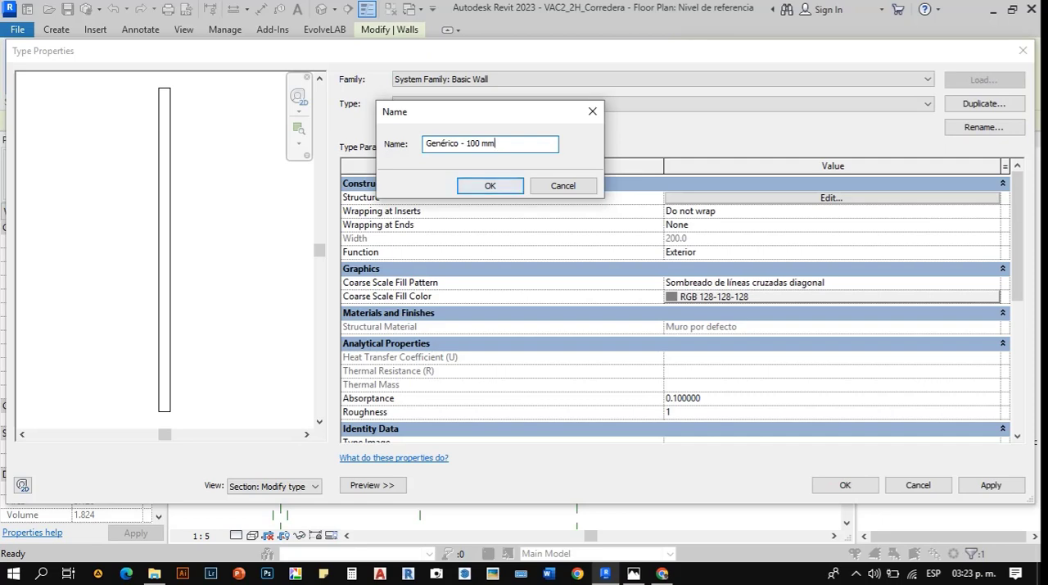
pyautogui.press('Return')
pyautogui.click(831, 198)
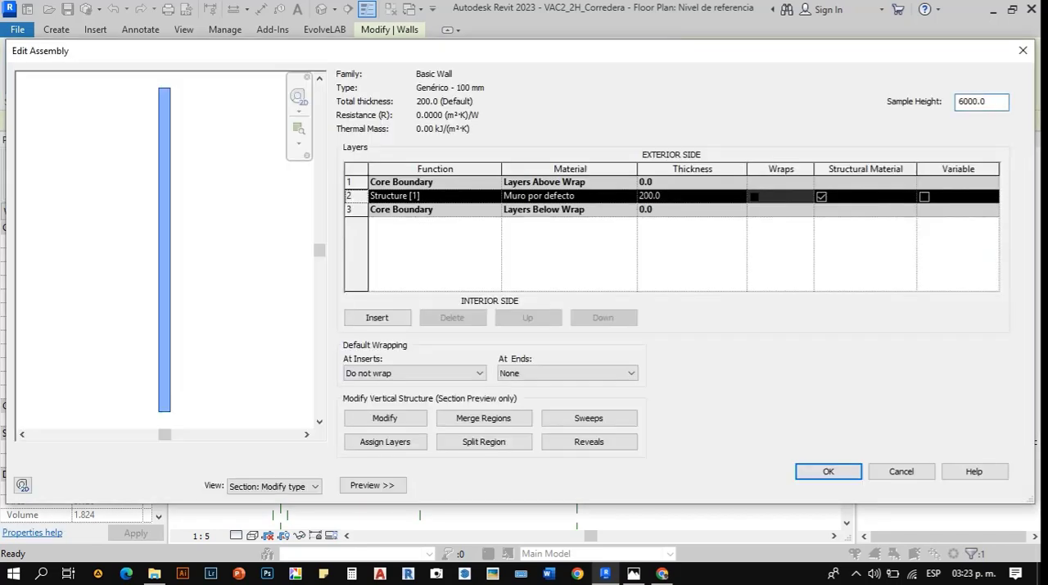
pyautogui.click(686, 195)
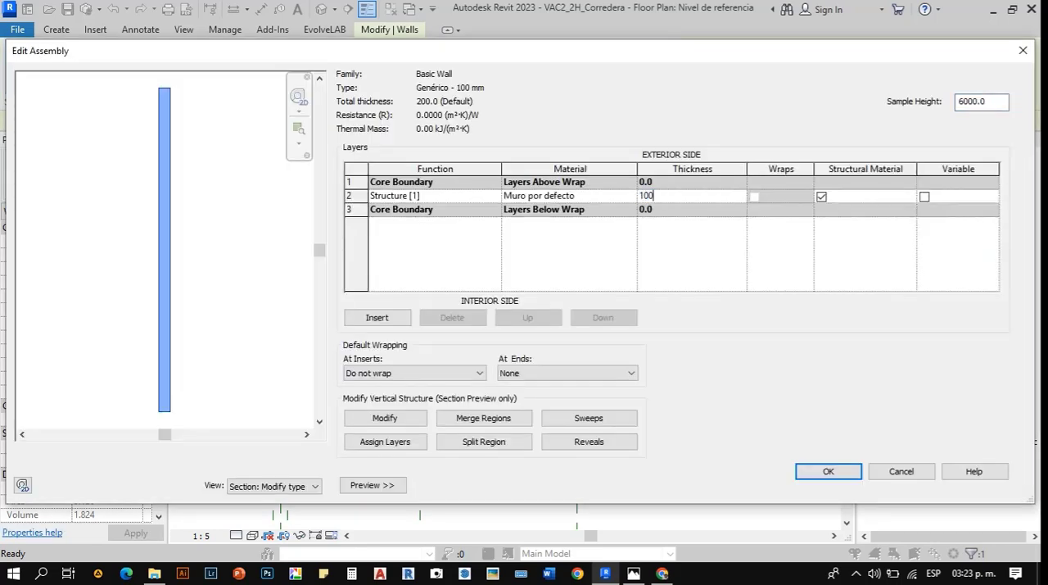
pyautogui.press('Tab')
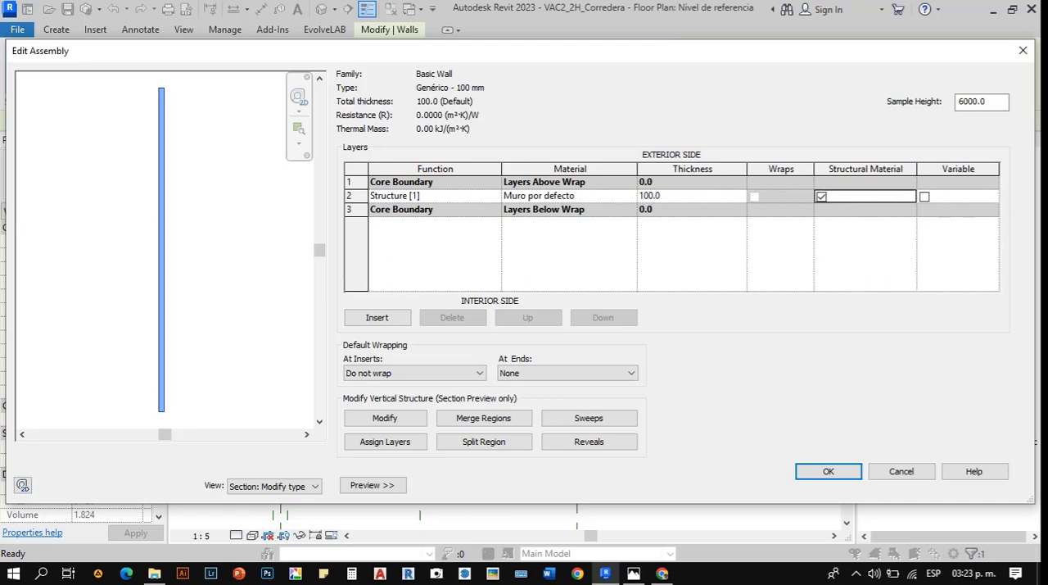
pyautogui.click(828, 470)
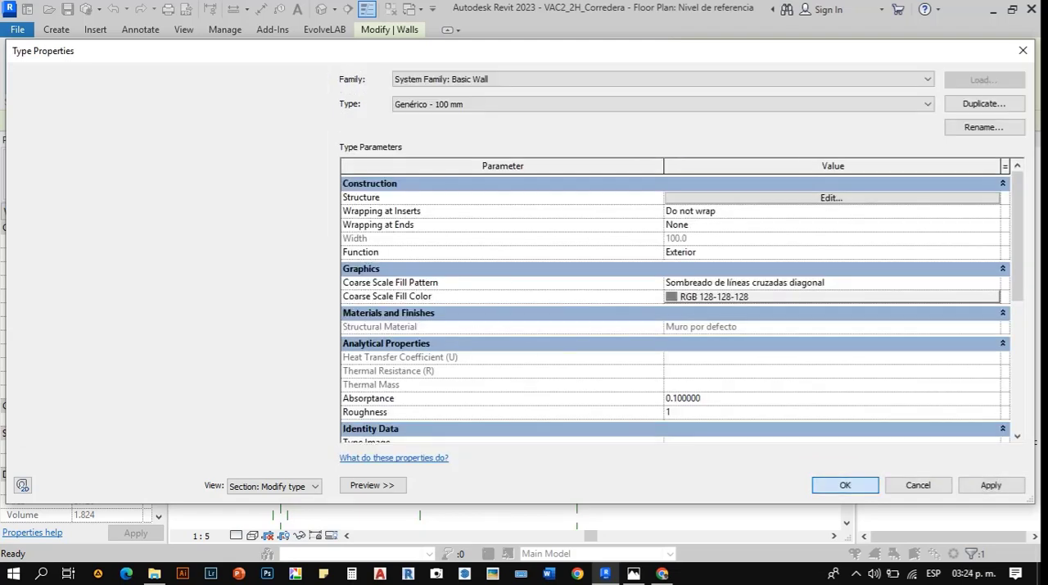
pyautogui.click(844, 483)
# - Examine how the window frame sits against the thinner host wall in plan, including the profile and offset dimensions
pyautogui.click(329, 247)
pyautogui.moveTo(329, 248); pyautogui.dragTo(441, 258, button='middle')
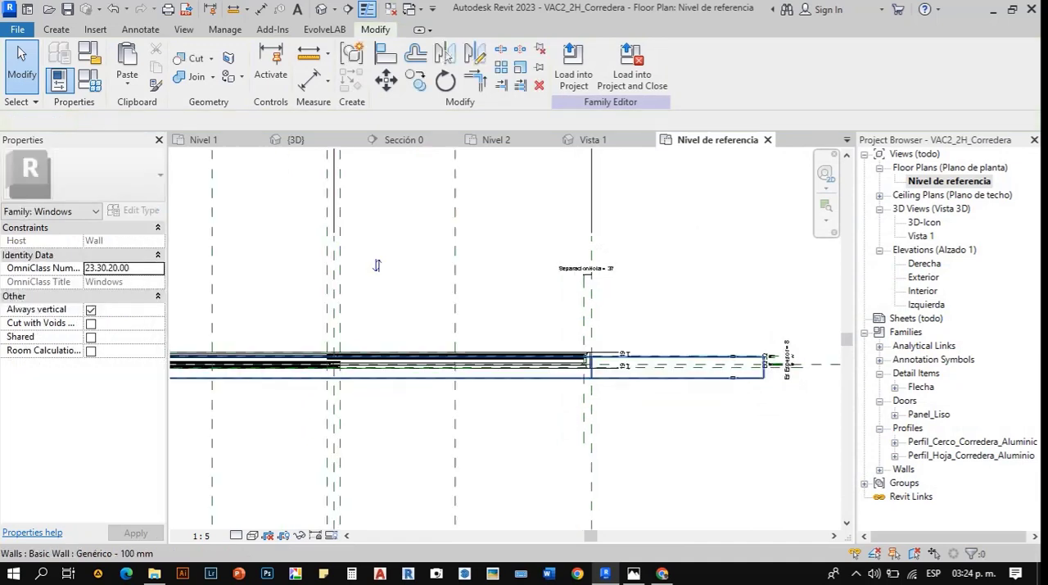
pyautogui.scroll(-4, 667, 357)
pyautogui.scroll(8, 344, 356)
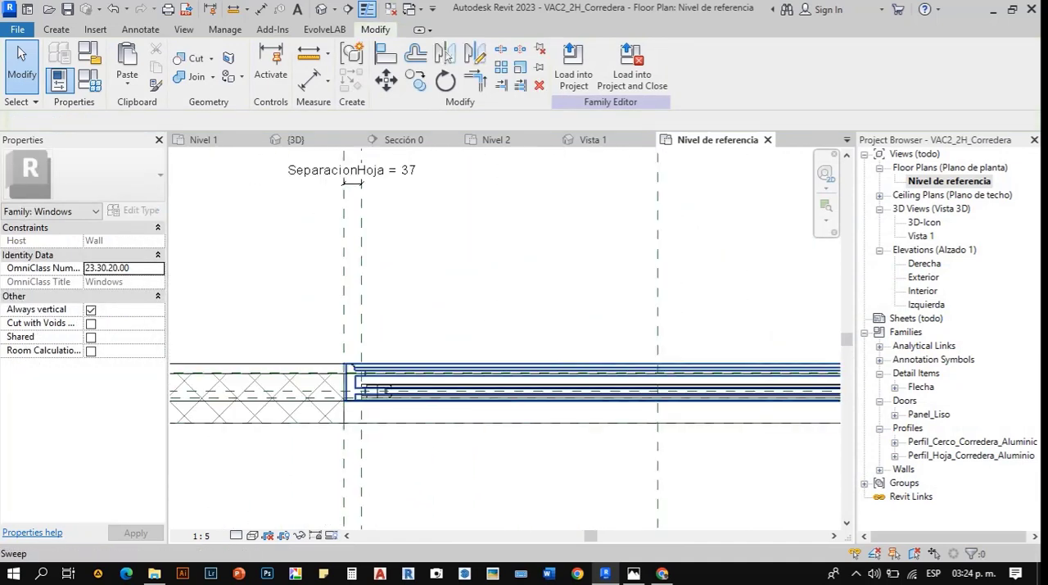
pyautogui.scroll(-3, 253, 355)
pyautogui.scroll(-2, 241, 347)
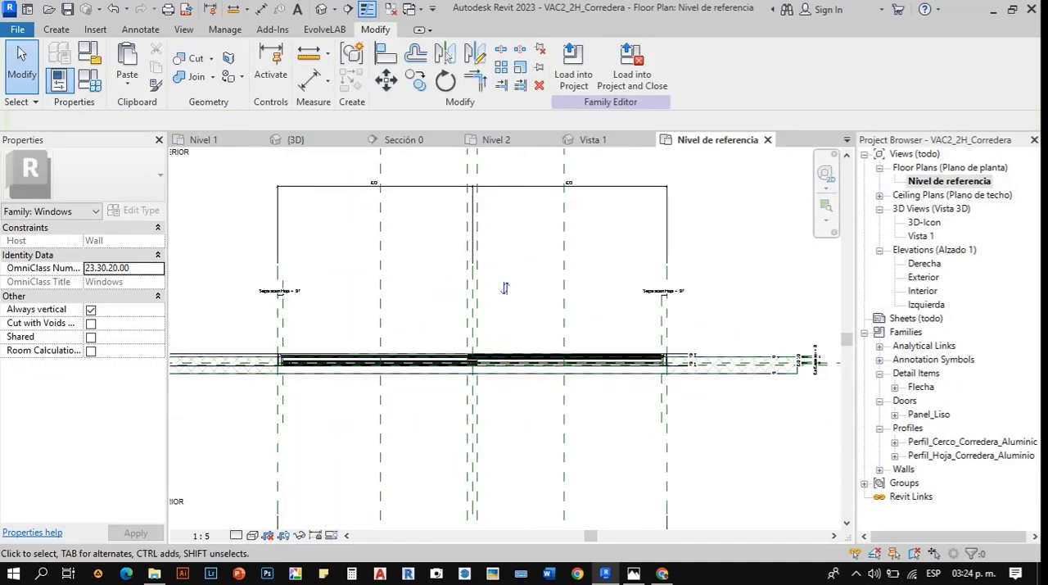
pyautogui.click(813, 360)
pyautogui.scroll(-1, 704, 323)
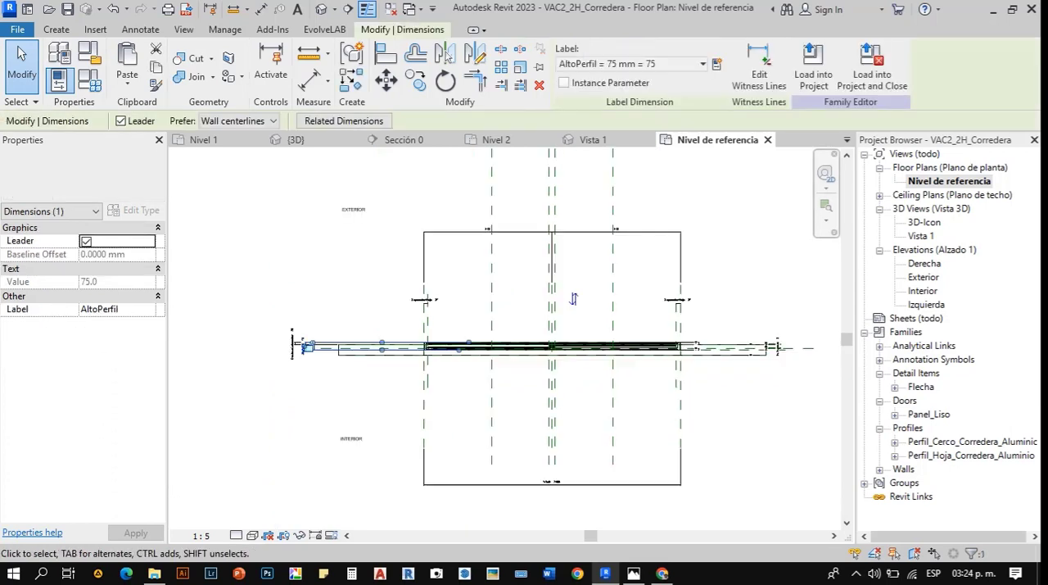
pyautogui.scroll(-2, 704, 324)
pyautogui.scroll(4, 502, 332)
pyautogui.click(215, 274)
pyautogui.scroll(-3, 215, 275)
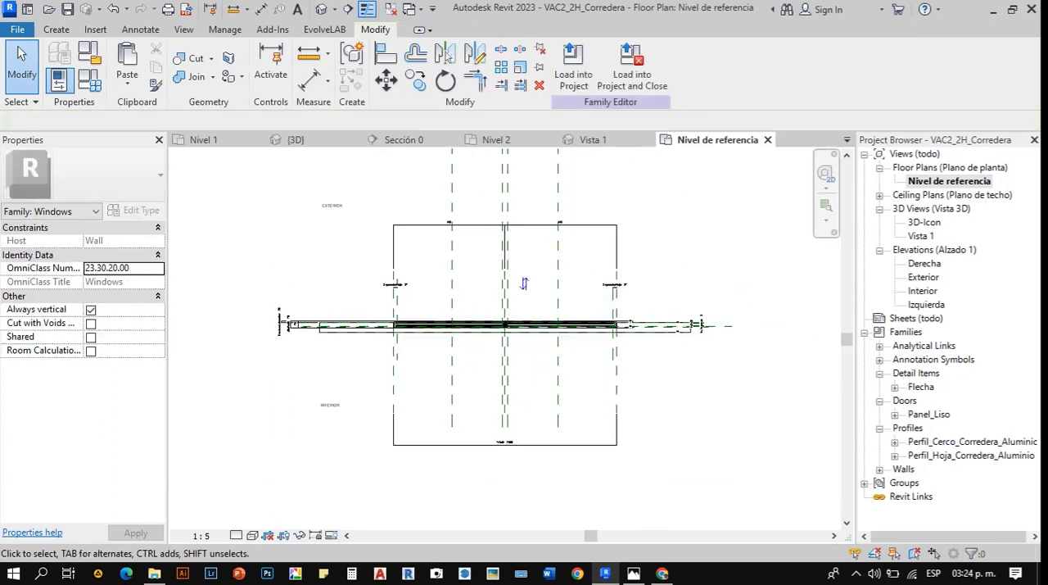
pyautogui.moveTo(226, 261); pyautogui.dragTo(731, 295)
pyautogui.scroll(3, 664, 292)
pyautogui.click(660, 304)
pyautogui.scroll(3, 538, 377)
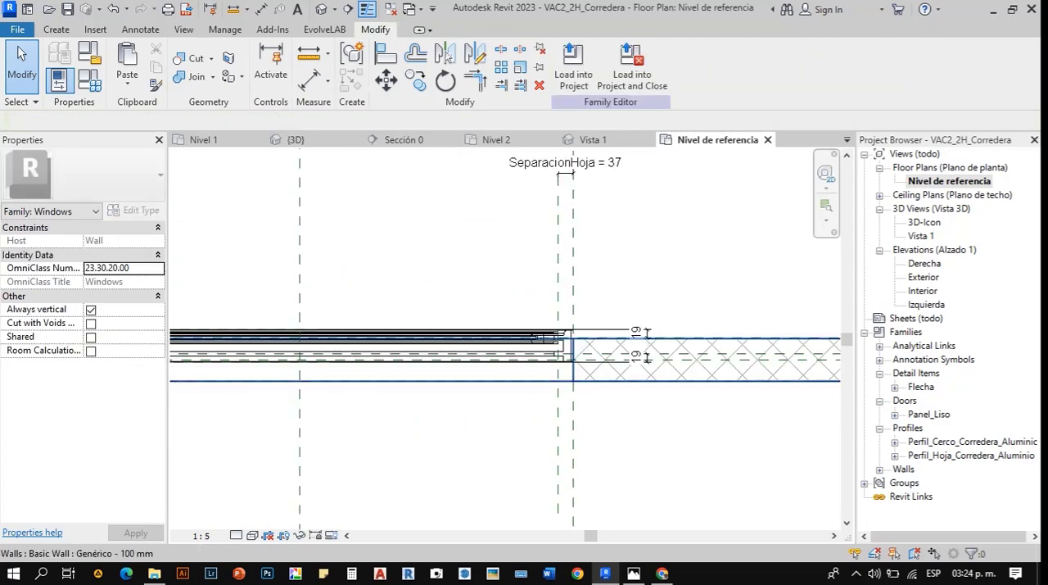
pyautogui.click(636, 331)
pyautogui.scroll(2, 536, 343)
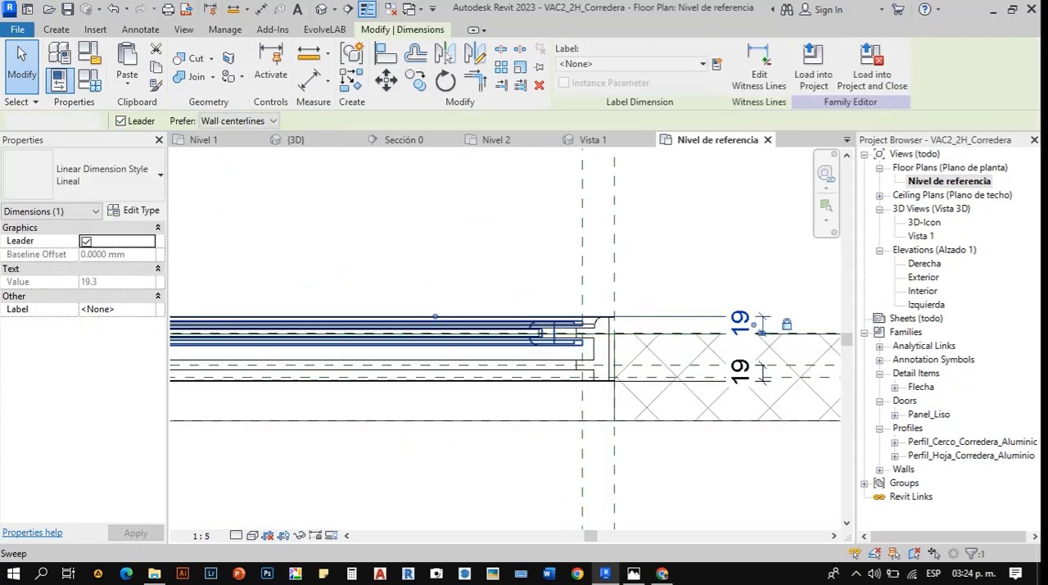
# - Move the host wall towards the exterior and align its exterior face with the outer edge of the window frame
pyautogui.click(334, 292)
pyautogui.press('Tab')
pyautogui.click(334, 292)
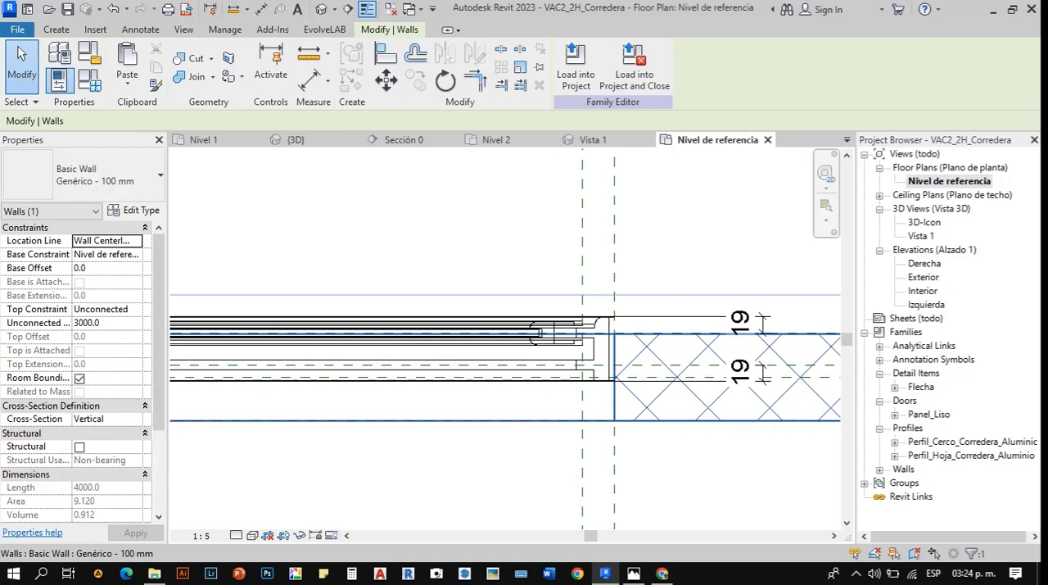
pyautogui.moveTo(537, 333); pyautogui.dragTo(536, 303)
pyautogui.press('Escape')
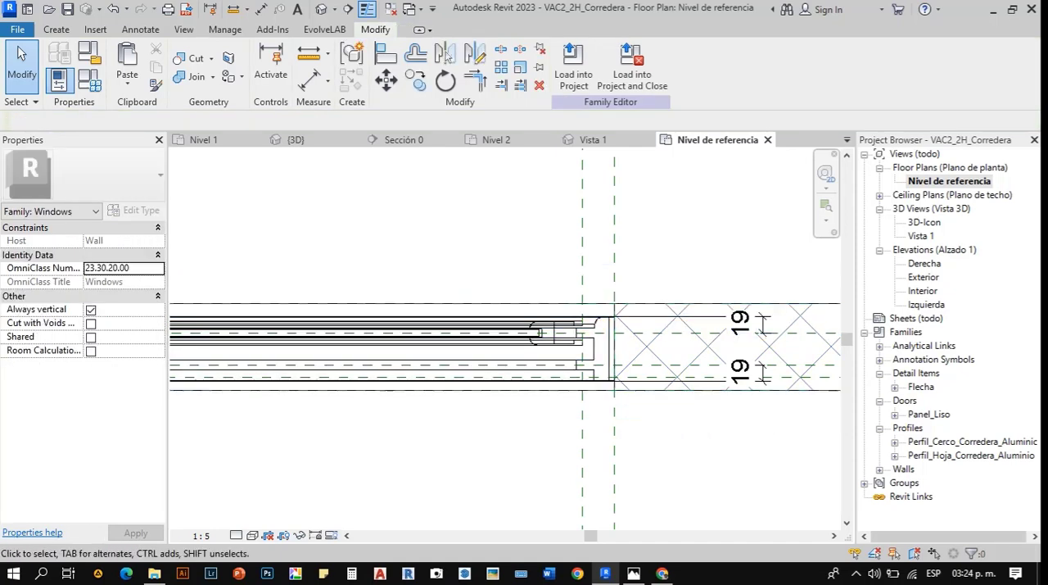
pyautogui.press('a')
pyautogui.press('l')
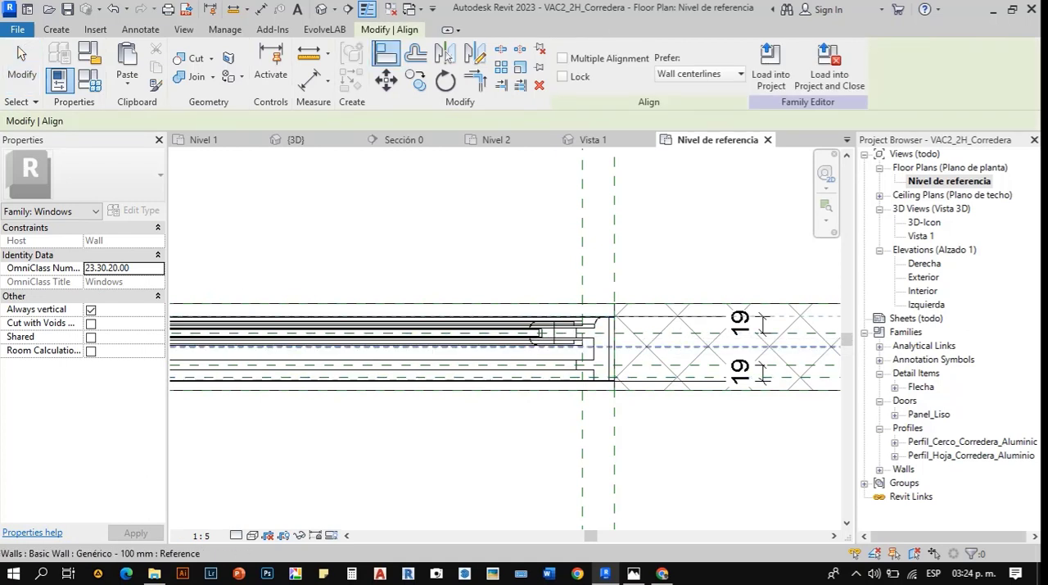
pyautogui.click(477, 303)
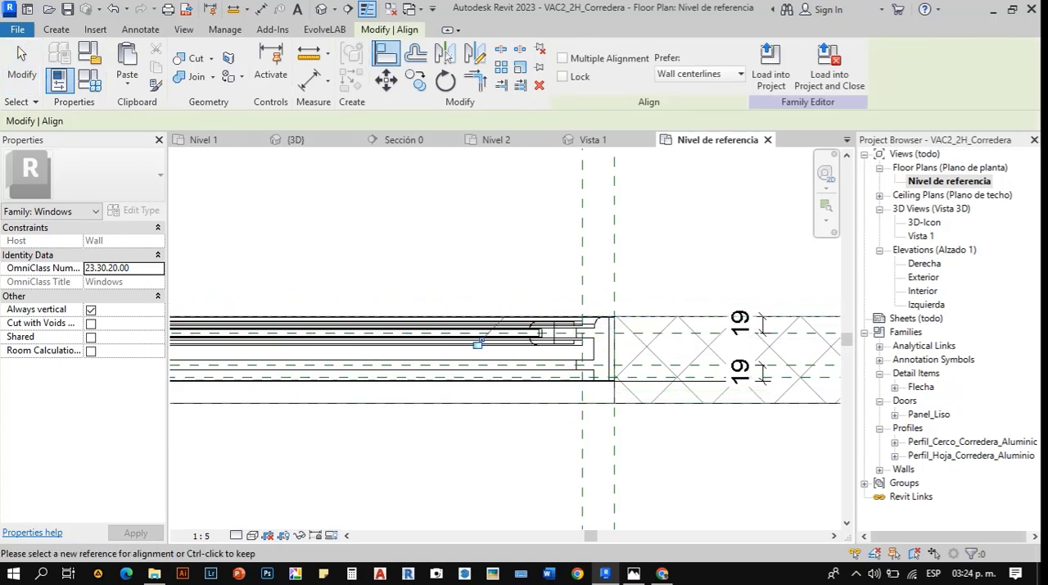
pyautogui.press('Escape')
pyautogui.press('Escape')
# - Load the edited VAC2_2H_Corredera family into the CASA_SHESHISAM project, overwriting the existing version
pyautogui.scroll(-6, 660, 388)
pyautogui.scroll(2, 368, 383)
pyautogui.moveTo(369, 383); pyautogui.dragTo(676, 339, button='middle')
pyautogui.click(632, 67)
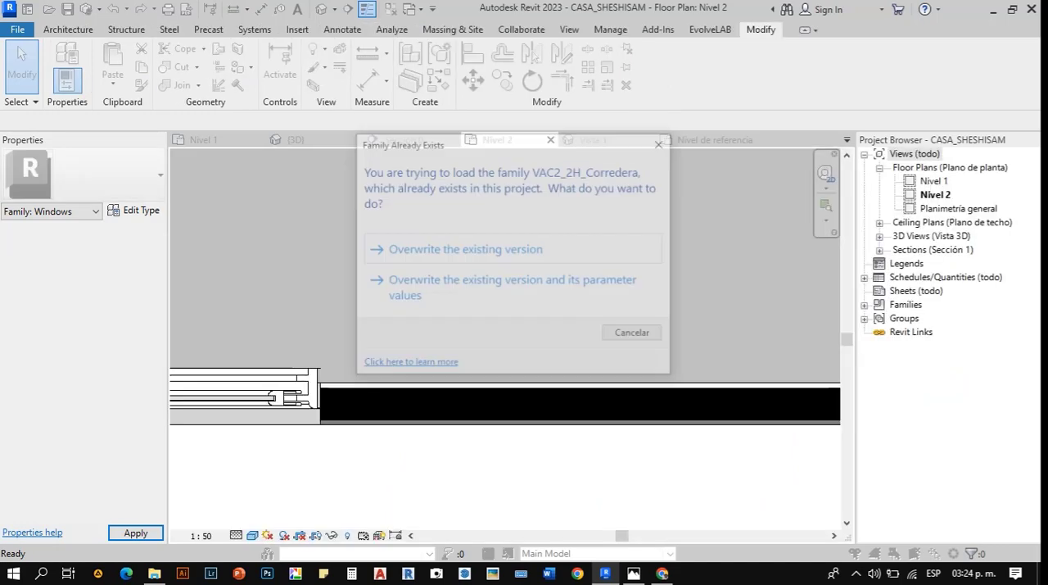
pyautogui.press('Return')
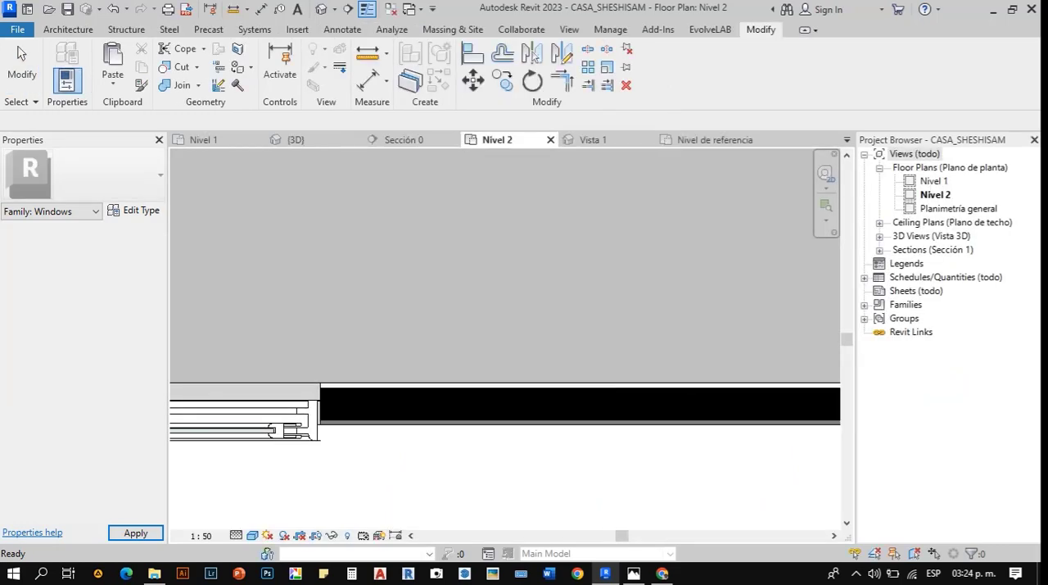
# - Check how the reloaded sliding window fits the thickness of its front wall in the Nivel 2 plan
pyautogui.scroll(-5, 601, 395)
pyautogui.scroll(6, 356, 401)
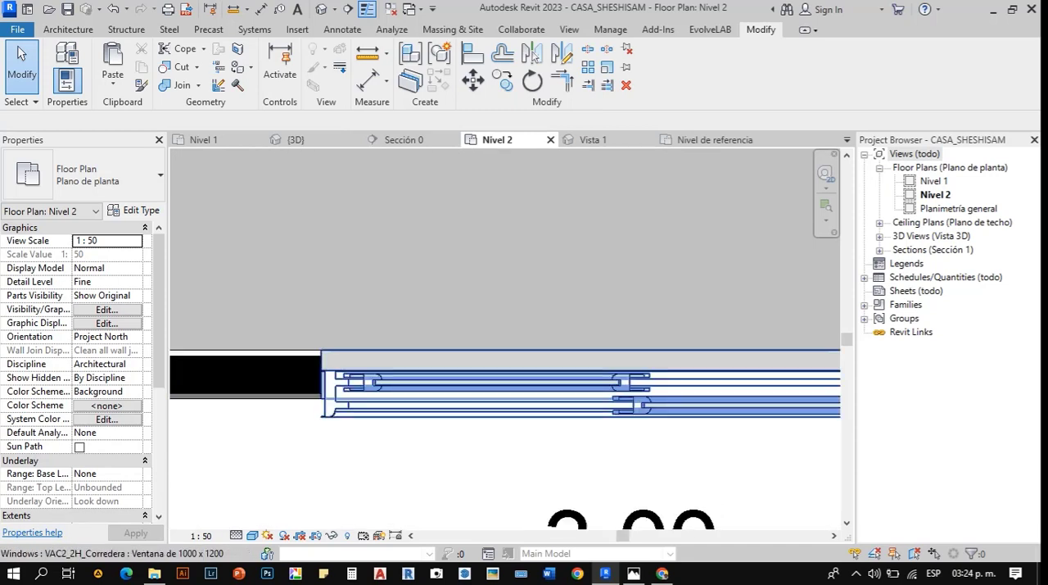
pyautogui.click(332, 408)
pyautogui.scroll(-4, 275, 416)
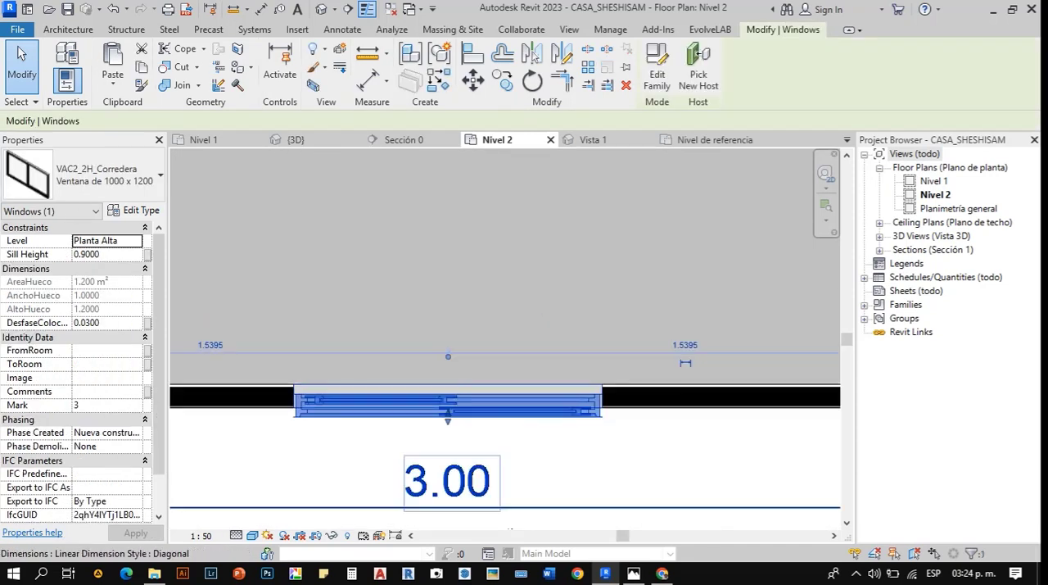
pyautogui.scroll(3, 390, 427)
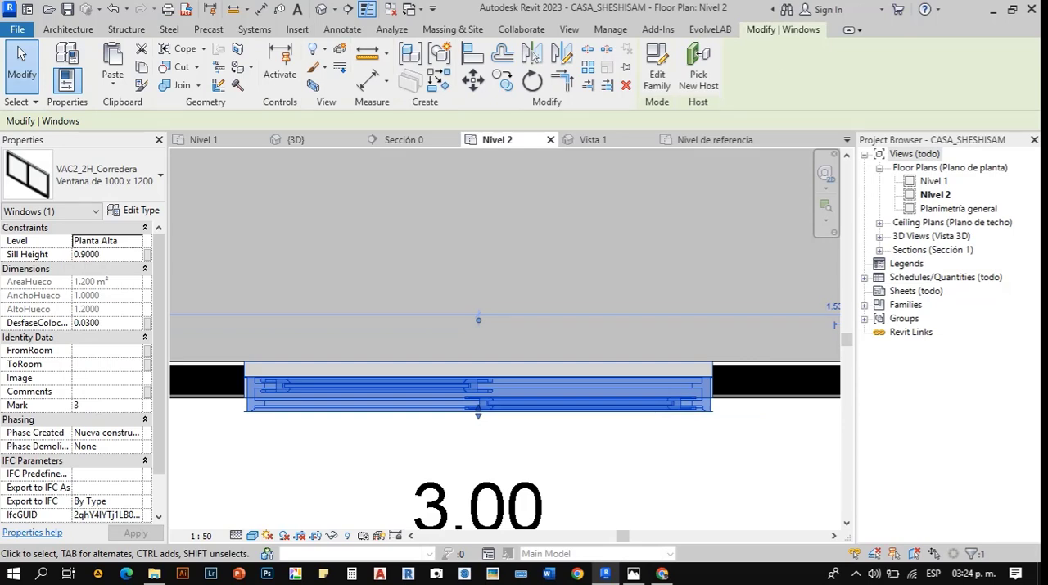
pyautogui.press('Escape')
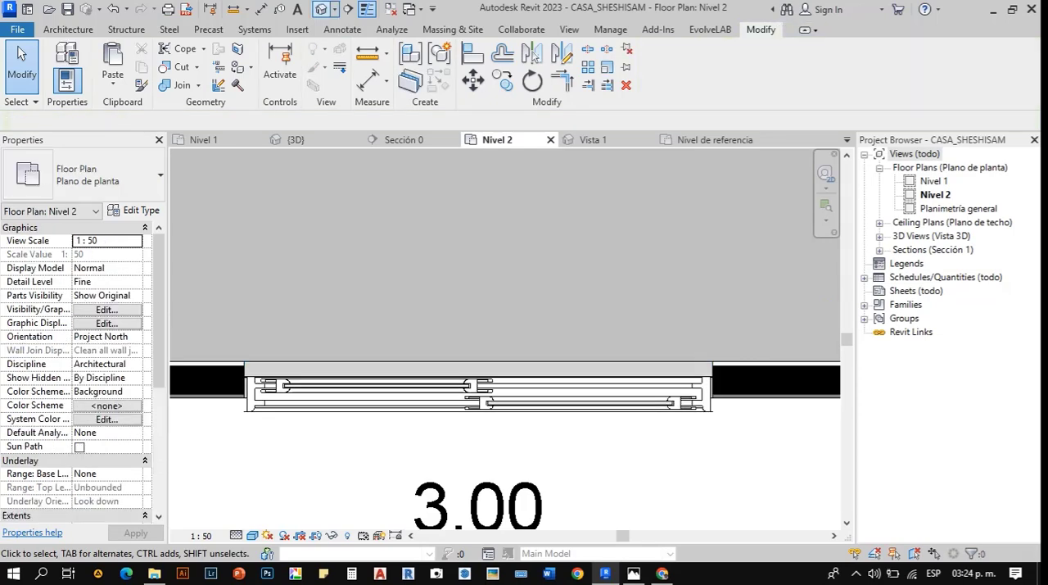
# - Examine the 1000 x 1200 sliding window in the project's 3D view and remove it from the front wall
pyautogui.click(295, 140)
pyautogui.scroll(8, 459, 311)
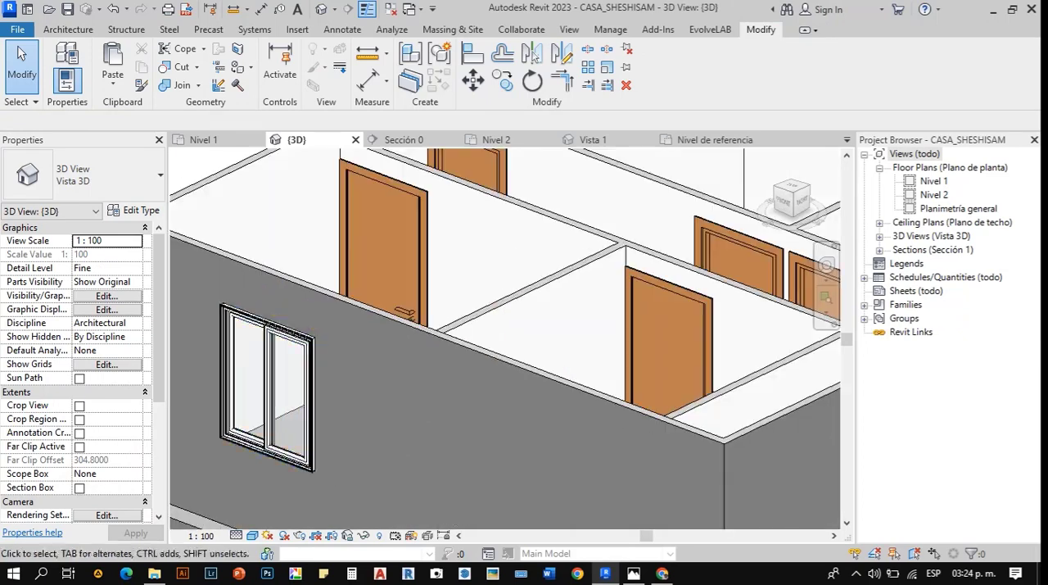
pyautogui.scroll(-5, 371, 388)
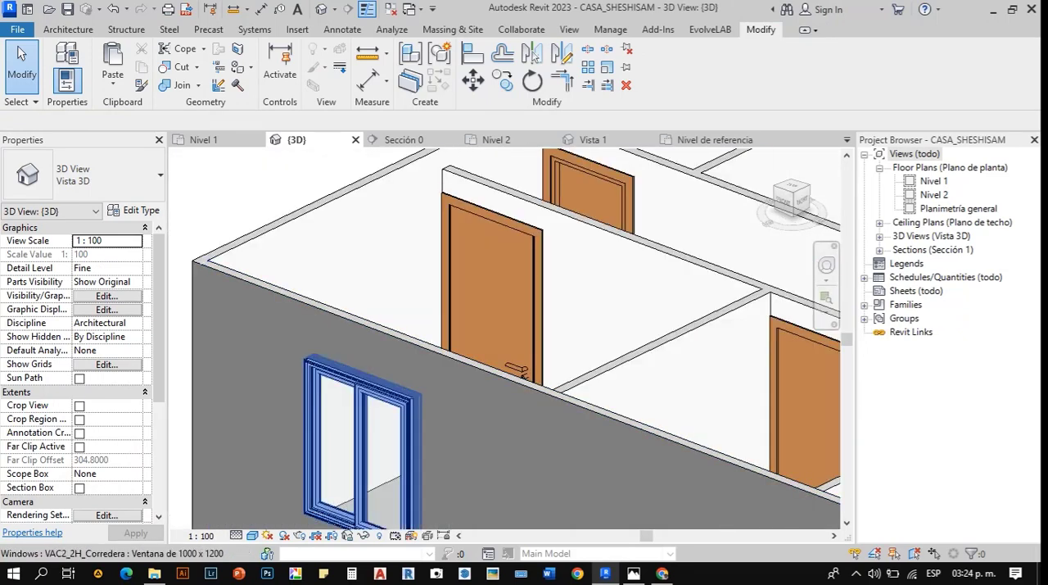
pyautogui.click(391, 407)
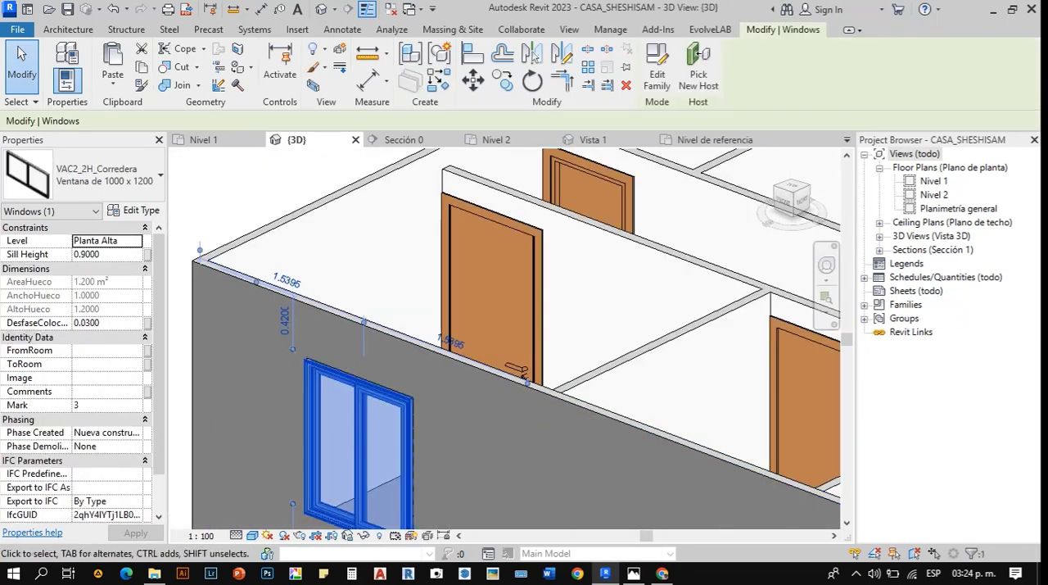
pyautogui.scroll(-5, 426, 353)
pyautogui.press('Escape')
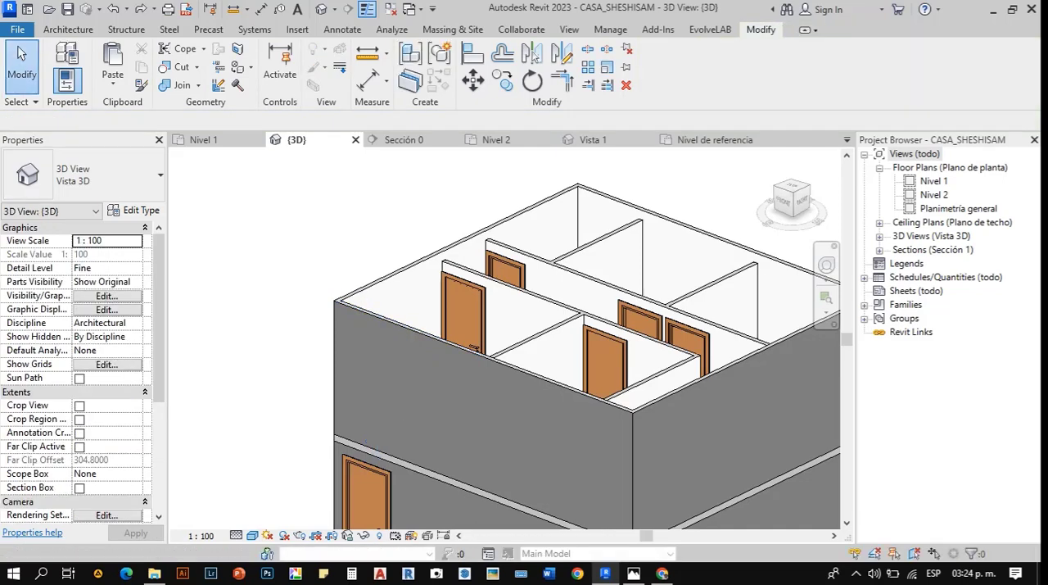
pyautogui.press('w')
pyautogui.press('n')
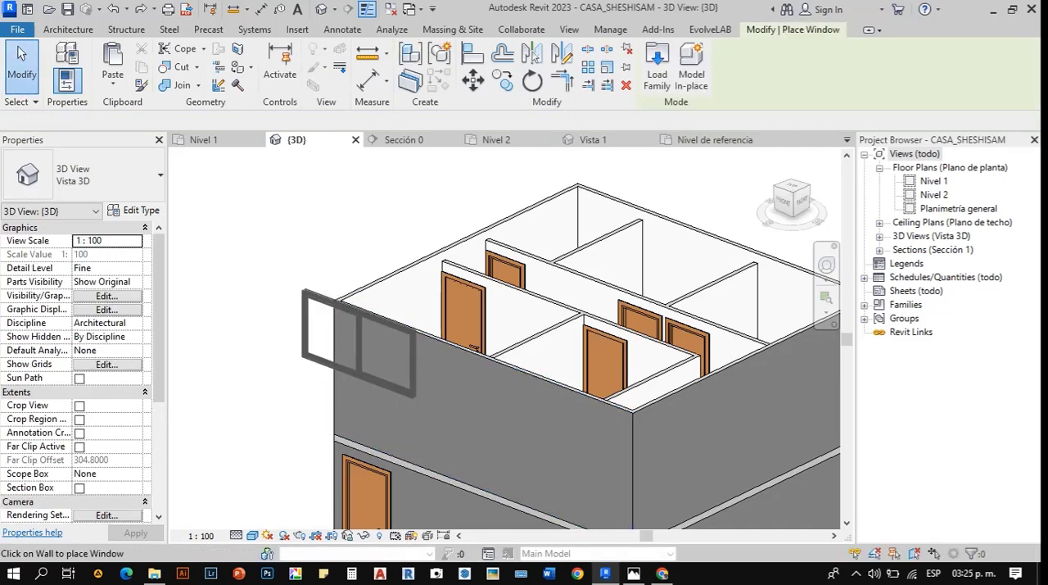
pyautogui.press('Escape')
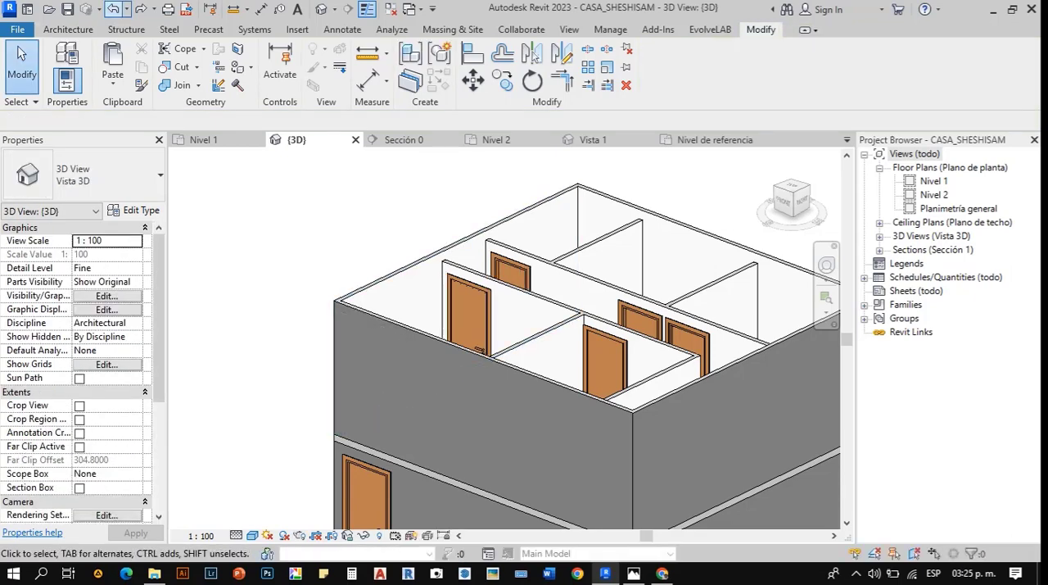
pyautogui.click(140, 9)
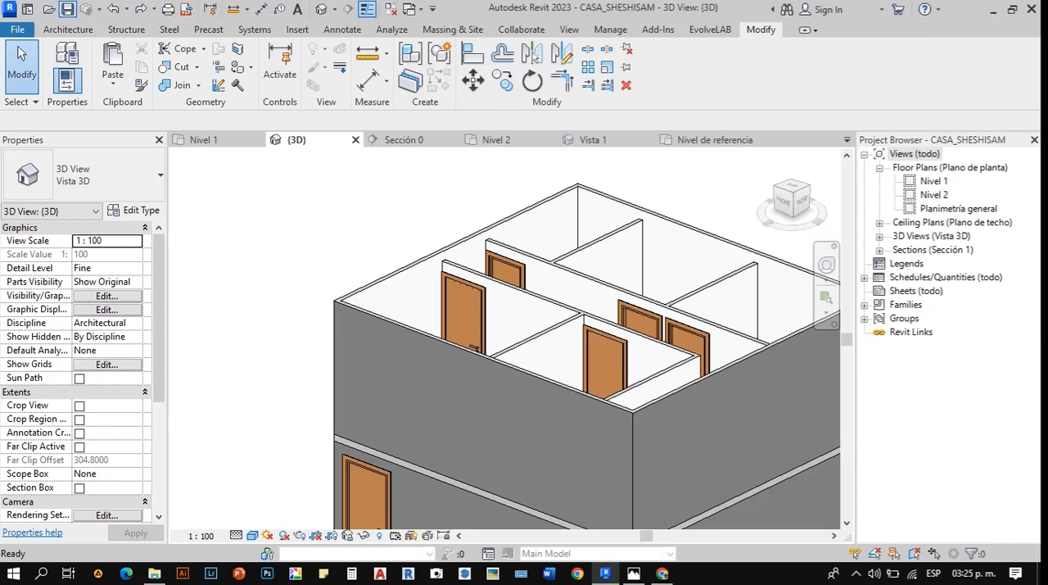
pyautogui.press('Escape')
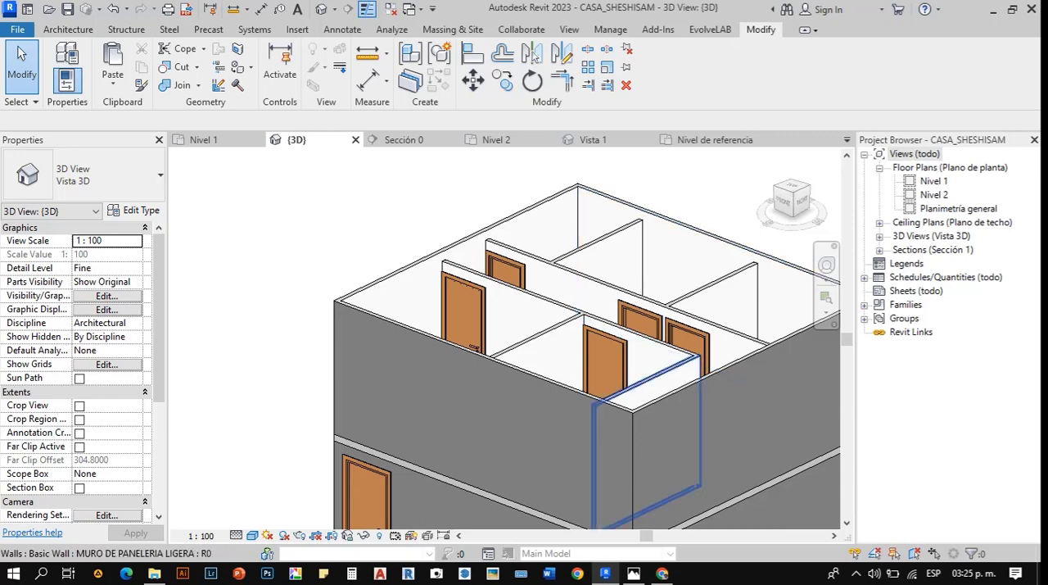
pyautogui.scroll(-3, 432, 391)
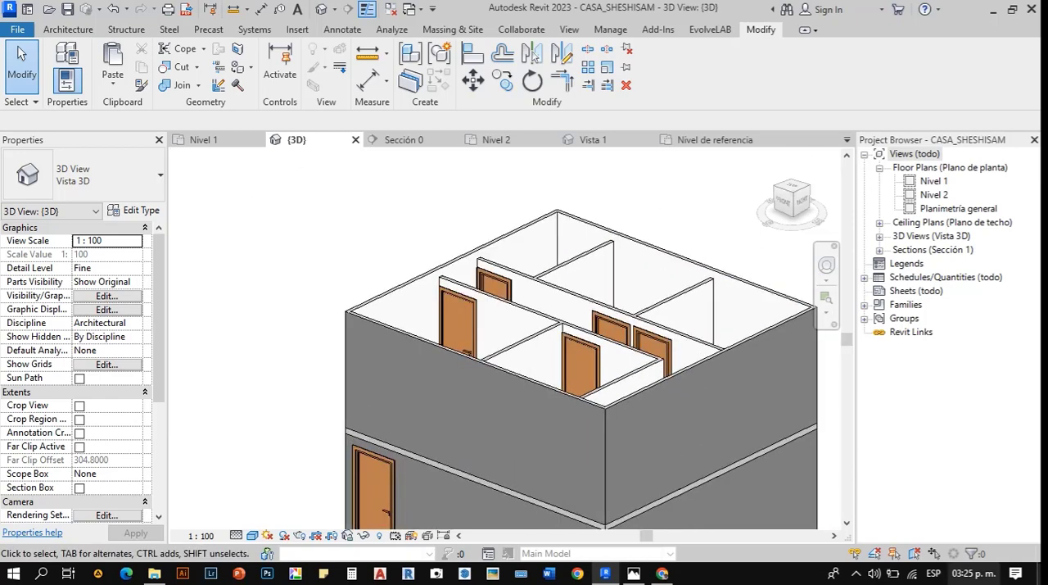
# - Place an M_Deslizante con cubrejuntas 0915 x 1220 mm window in the upper floor's front wall, about 1.20 m from its corner, and select it
pyautogui.press('w')
pyautogui.press('n')
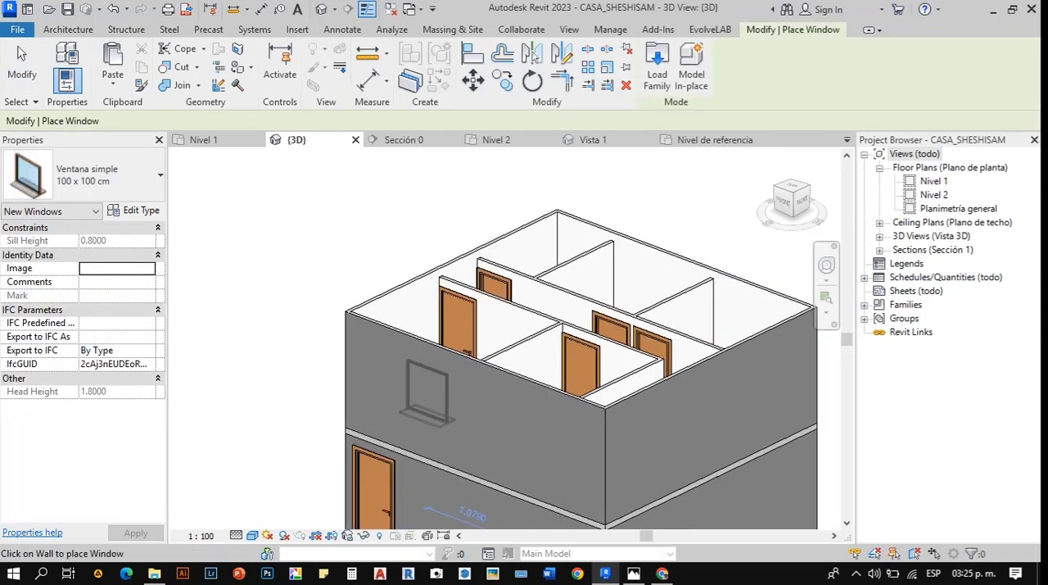
pyautogui.click(159, 174)
pyautogui.scroll(3, 90, 328)
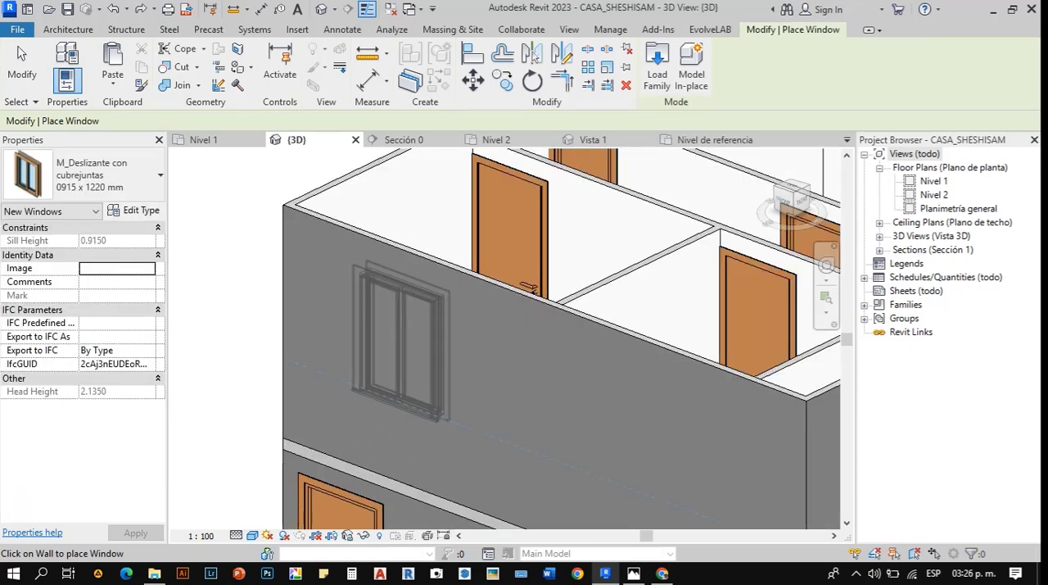
pyautogui.click(384, 396)
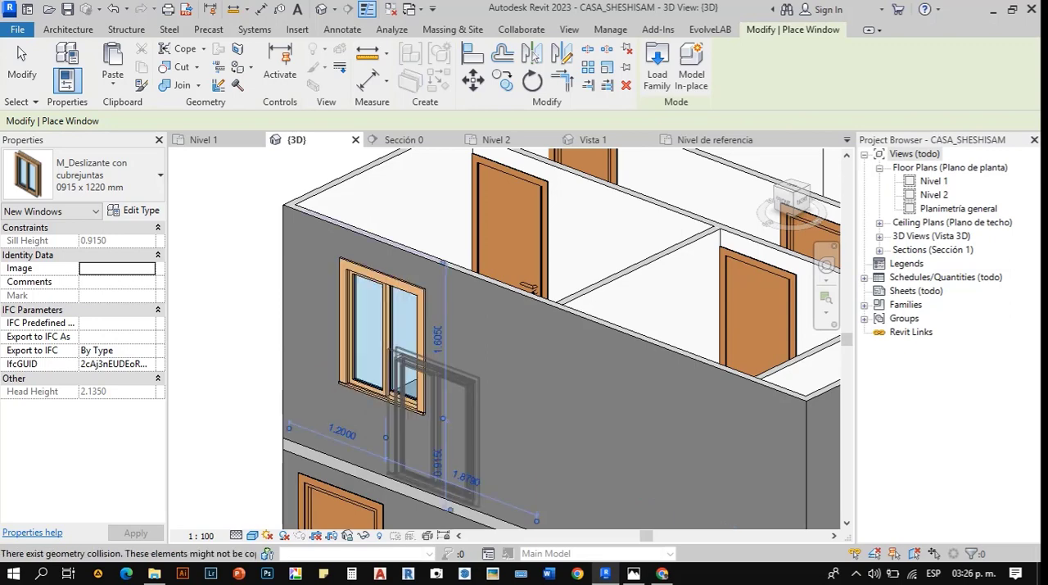
pyautogui.press('Escape')
pyautogui.scroll(3, 342, 317)
pyautogui.click(342, 317)
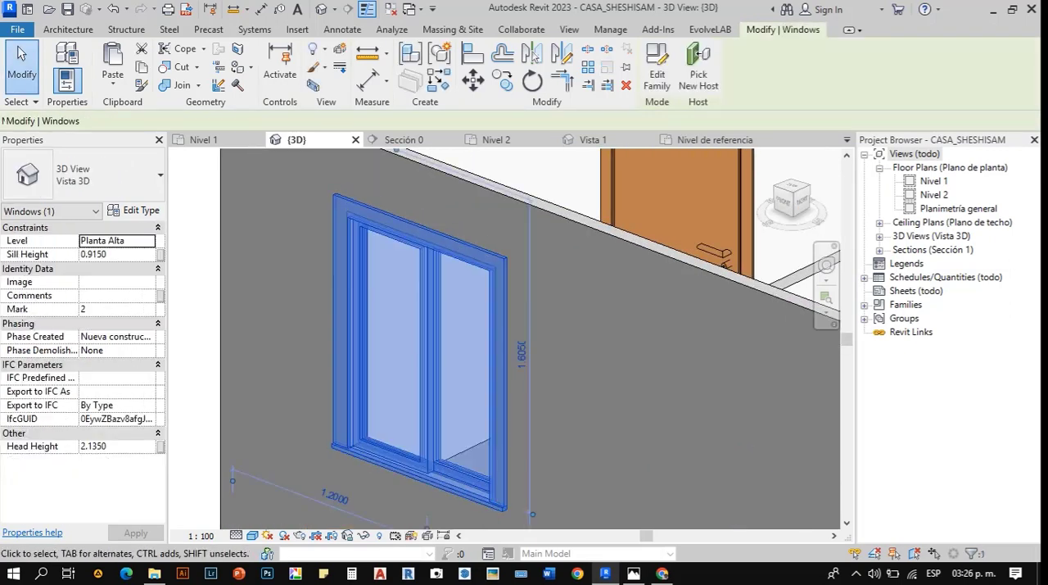
# - Flip the M_Deslizante con cubrejuntas window's facing and check in the Nivel 2 plan how it fits the front wall's thickness
pyautogui.press('space')
pyautogui.press('Escape')
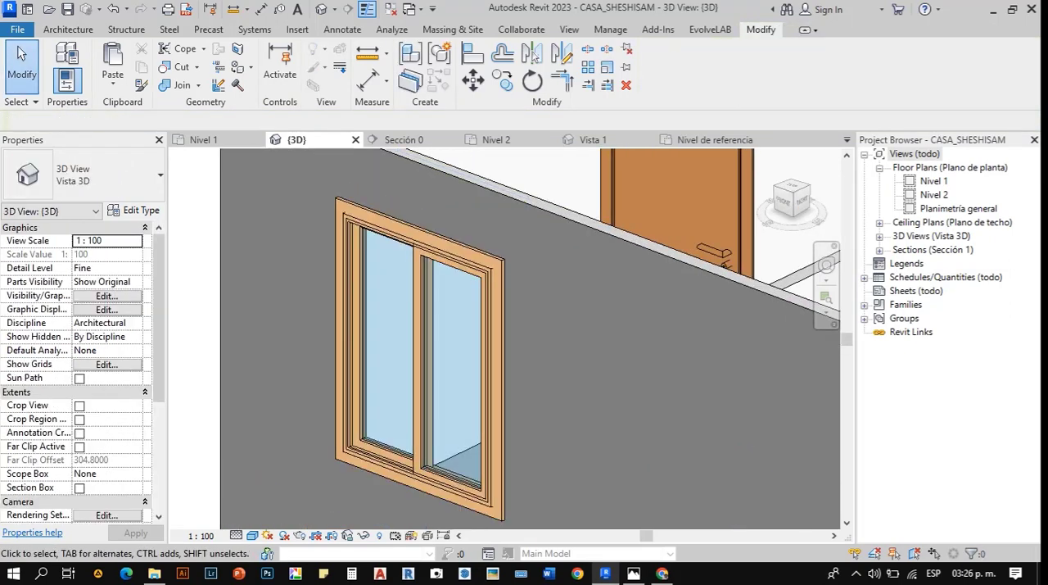
pyautogui.click(933, 181)
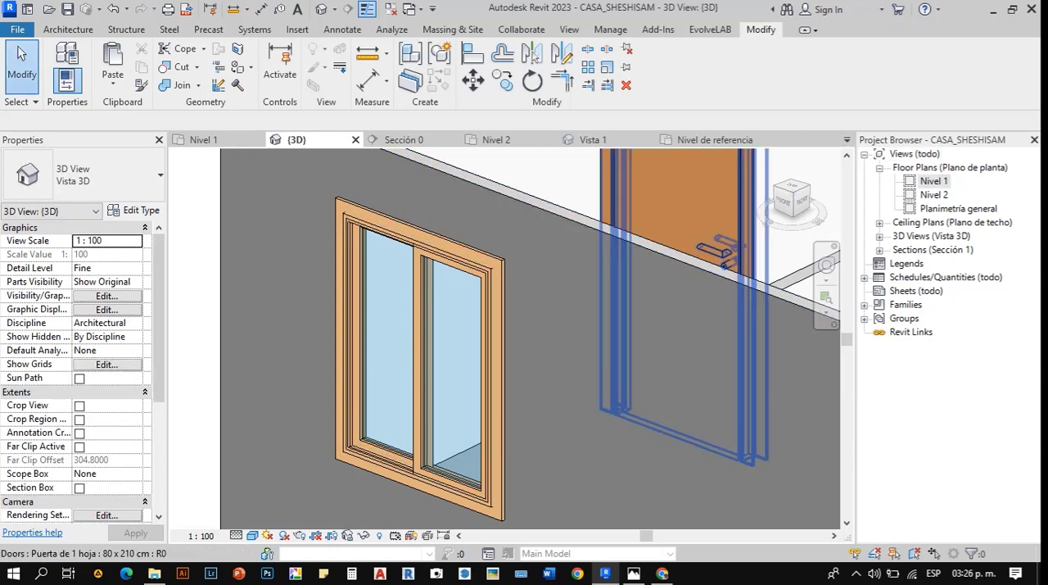
pyautogui.doubleClick(934, 181)
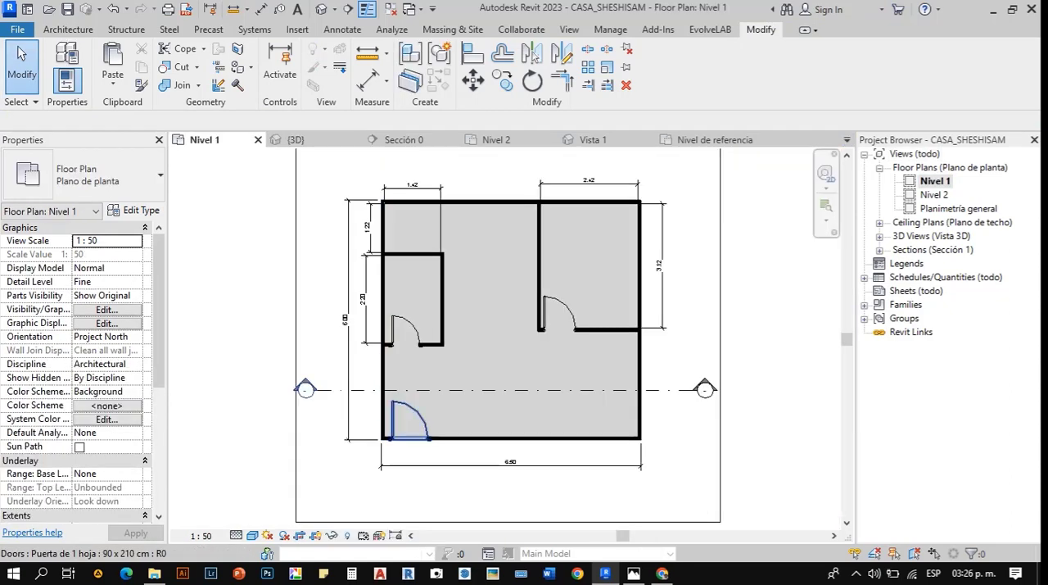
pyautogui.click(497, 140)
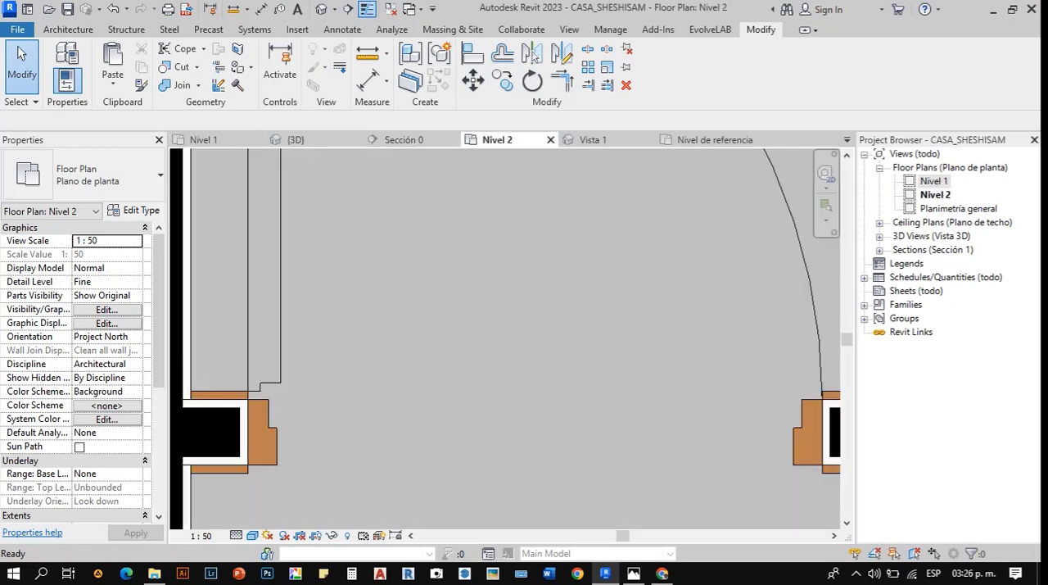
pyautogui.scroll(-5, 491, 213)
pyautogui.scroll(-3, 447, 195)
pyautogui.scroll(-2, 456, 348)
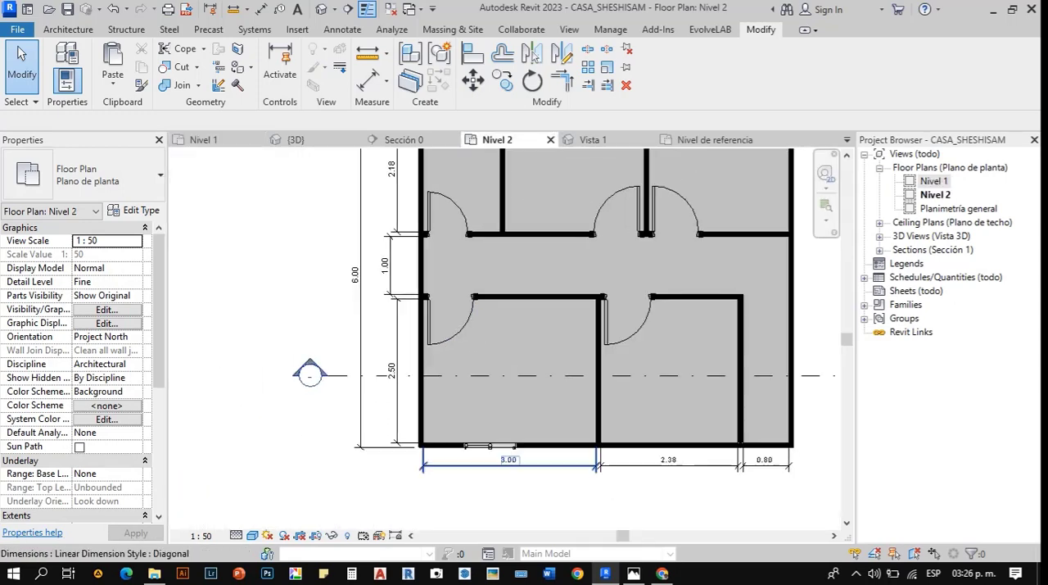
pyautogui.scroll(10, 474, 455)
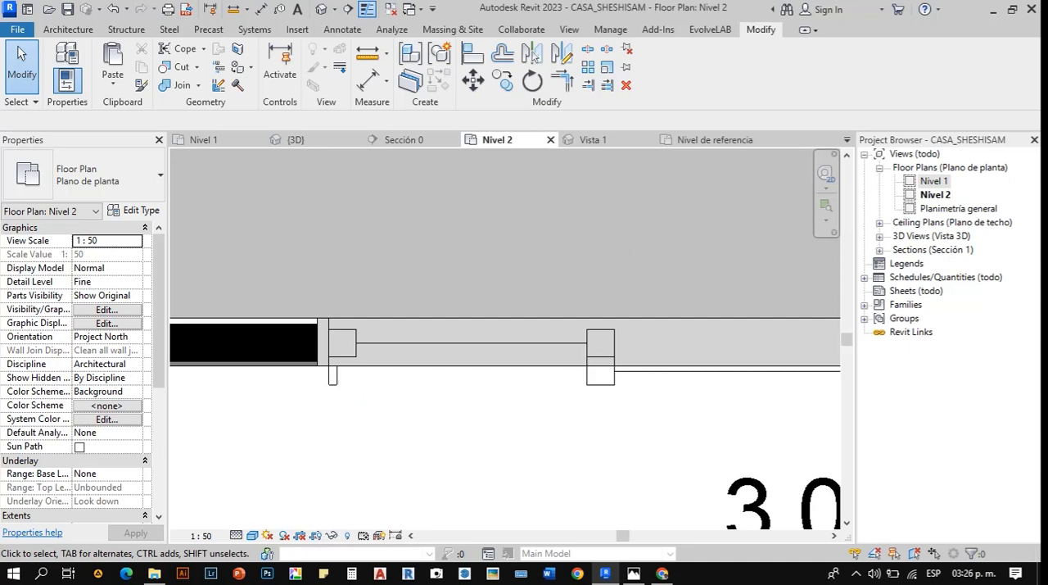
pyautogui.scroll(-2, 426, 360)
pyautogui.click(425, 359)
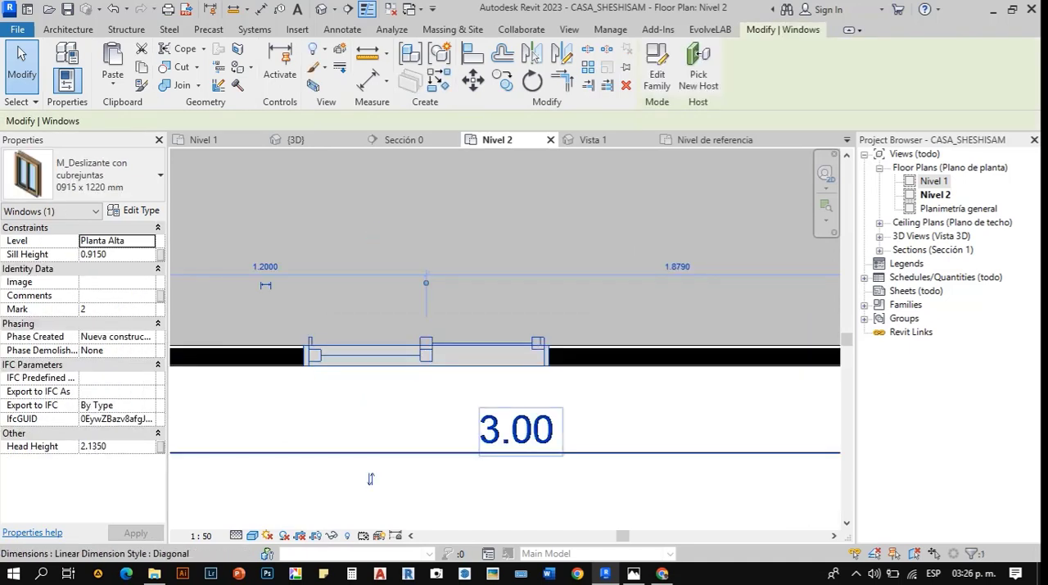
pyautogui.press('Escape')
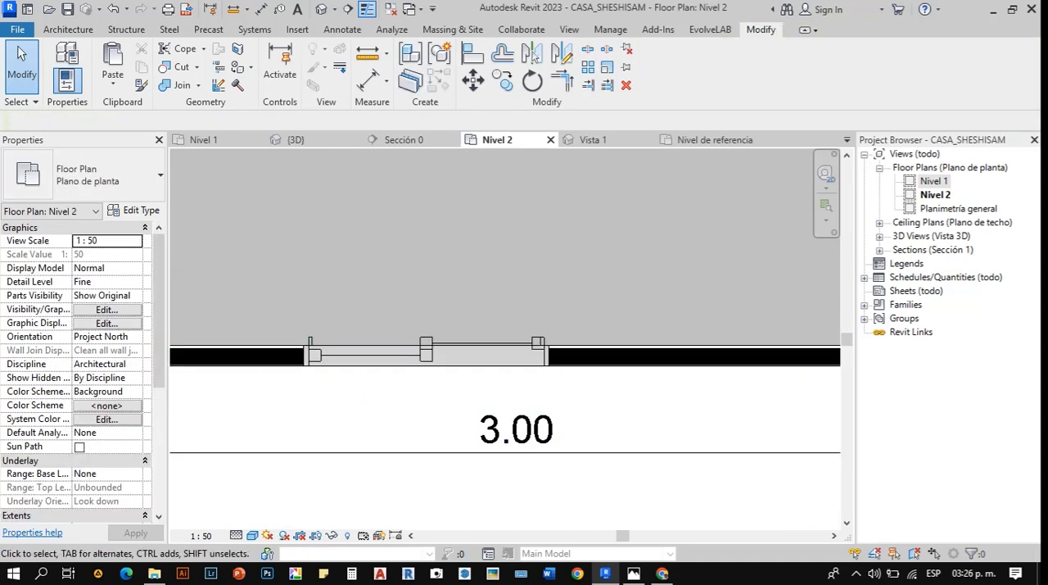
# - Open the M_Deslizante con cubrejuntas family for editing, inspect its host wall's type in the Línea de suelo plan, and close the family views
pyautogui.click(426, 359)
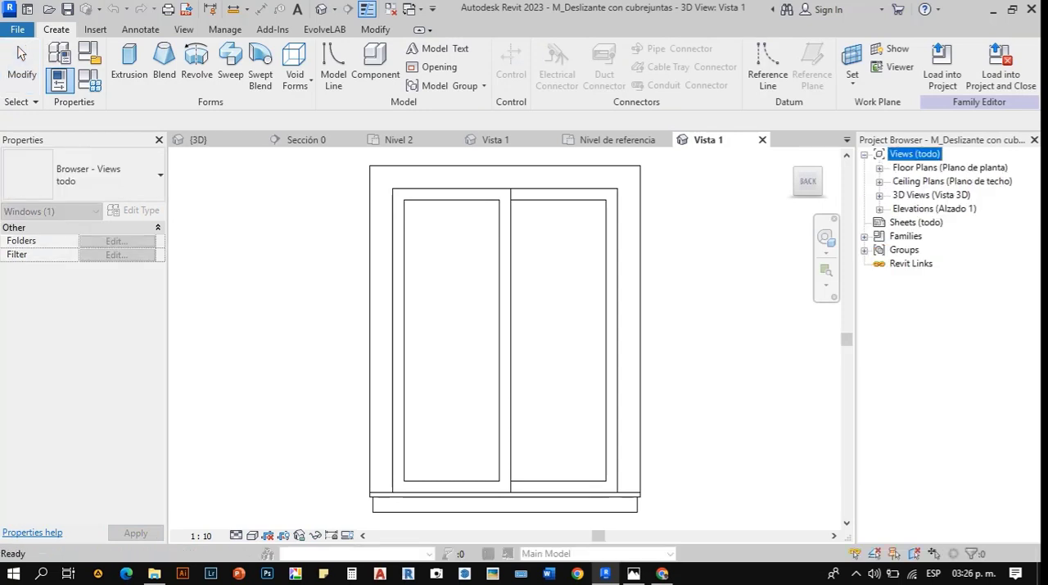
pyautogui.click(879, 168)
pyautogui.doubleClick(938, 181)
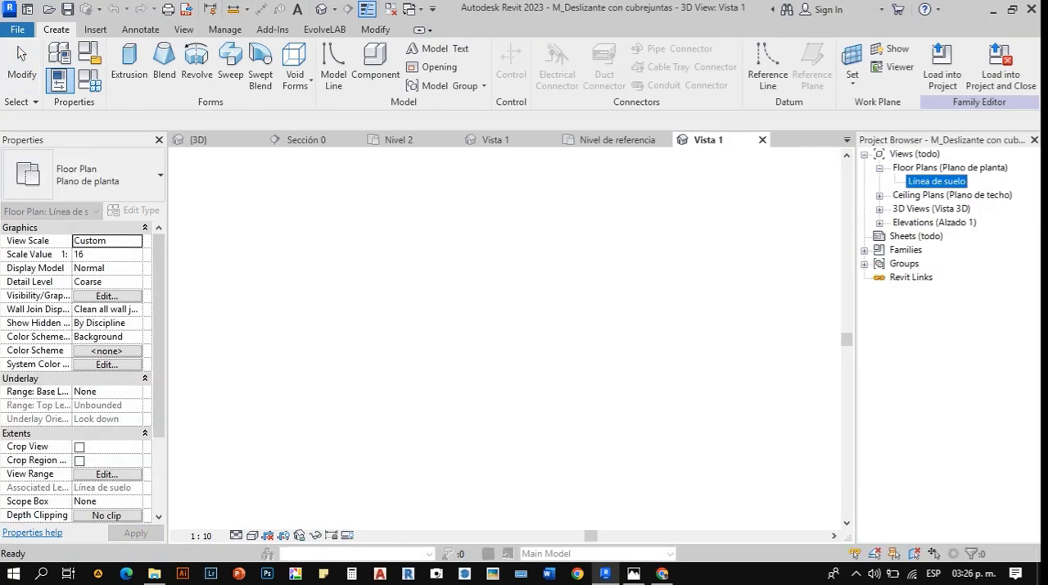
pyautogui.scroll(3, 615, 179)
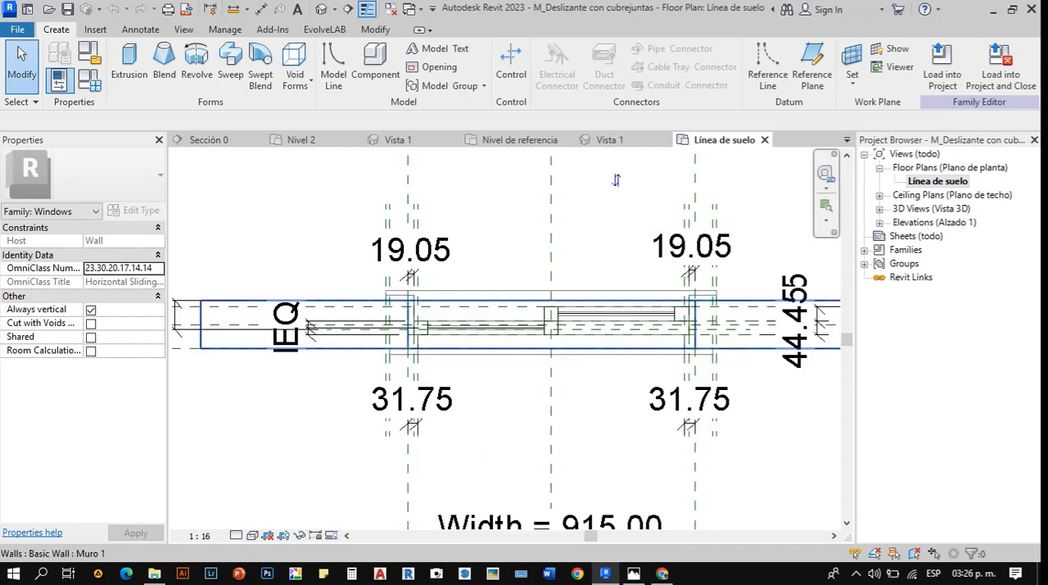
pyautogui.click(728, 300)
pyautogui.click(111, 175)
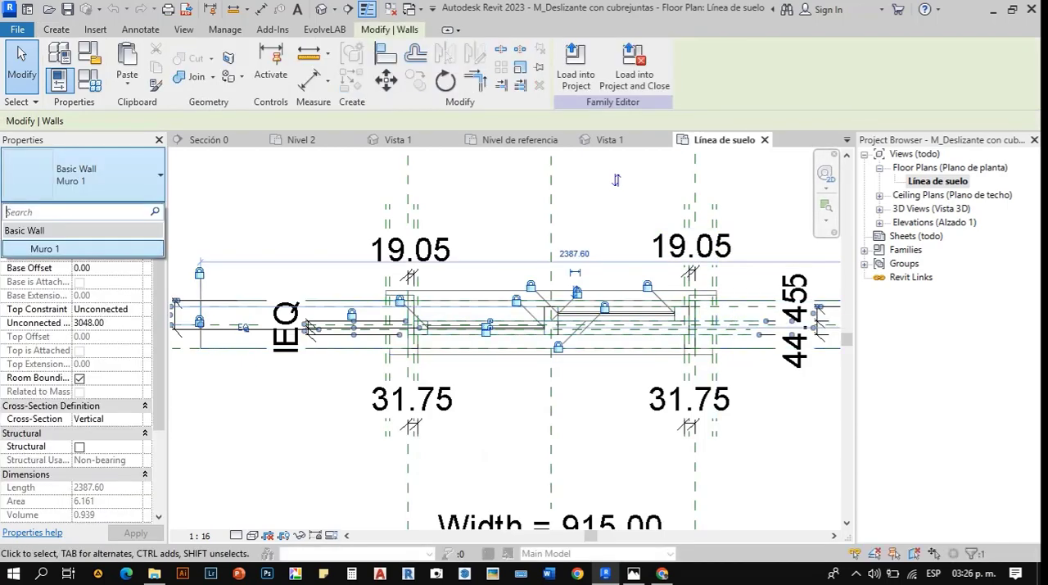
pyautogui.press('Escape')
pyautogui.press('Escape')
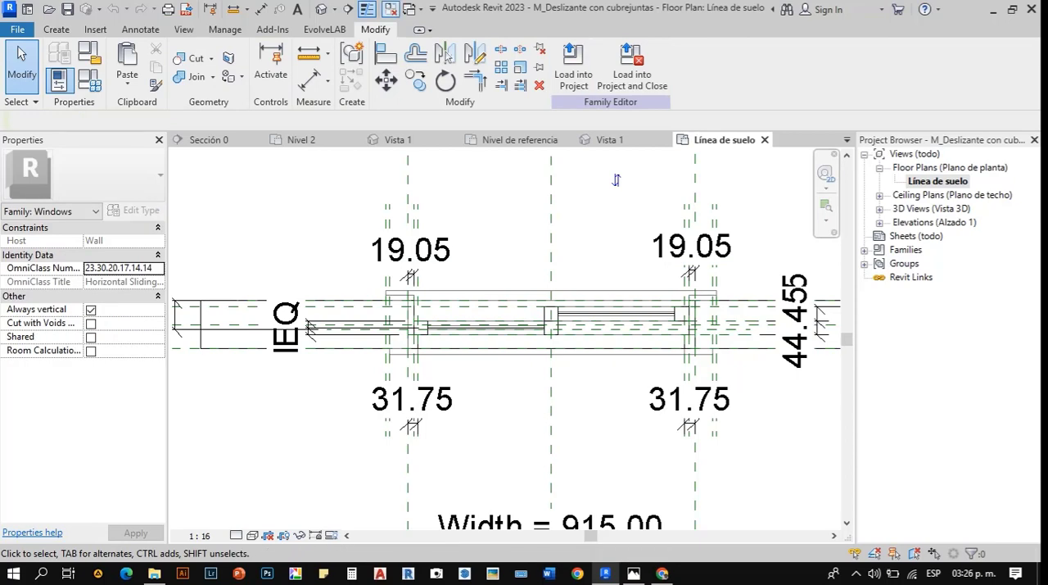
pyautogui.click(390, 9)
pyautogui.click(473, 140)
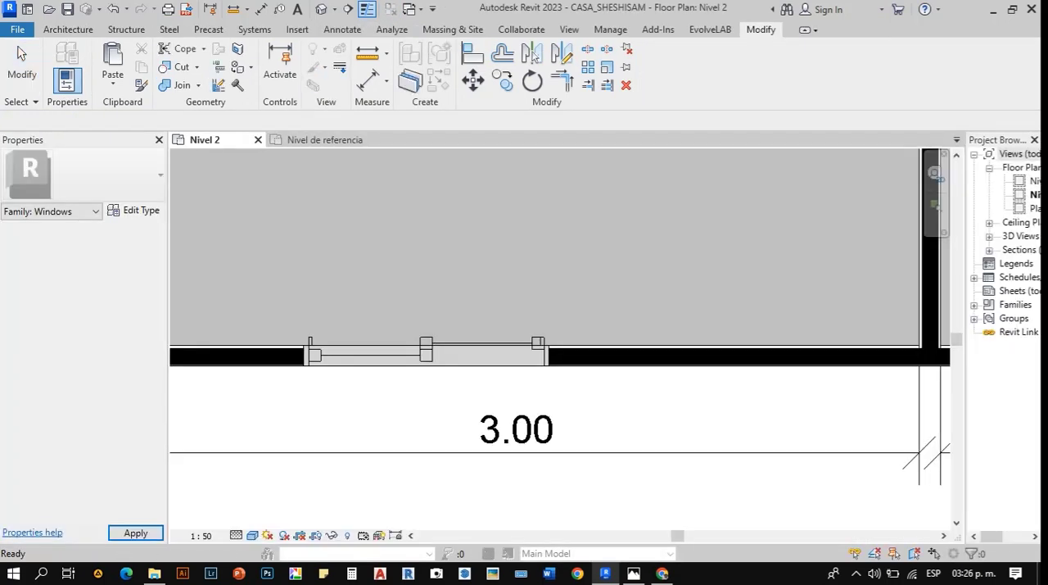
# - Delete the M_Deslizante con cubrejuntas window from the front wall in the Nivel 2 plan
pyautogui.click(459, 353)
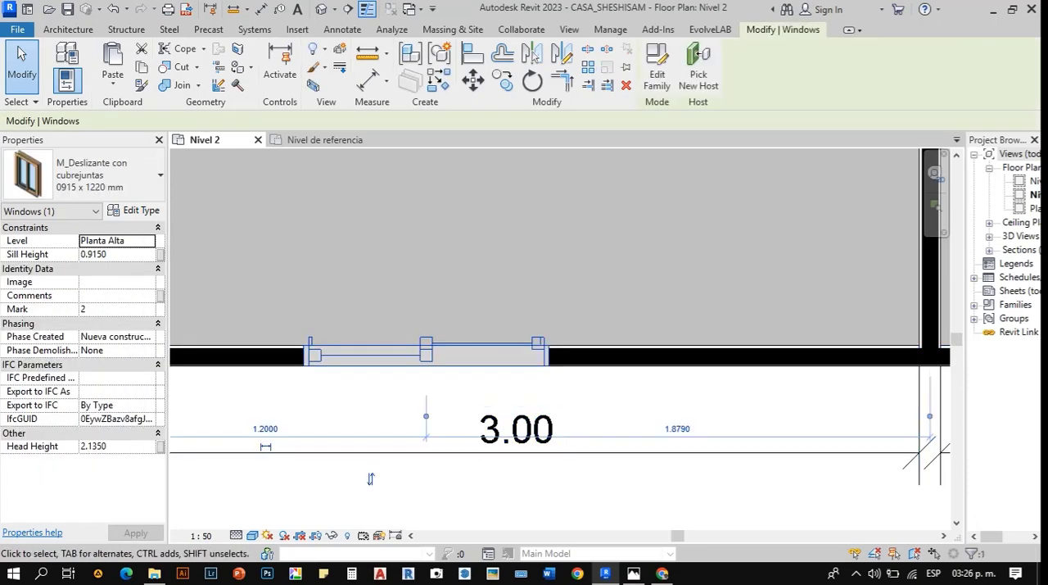
pyautogui.scroll(3, 409, 392)
pyautogui.scroll(-3, 454, 378)
pyautogui.press('Delete')
pyautogui.scroll(-3, 557, 327)
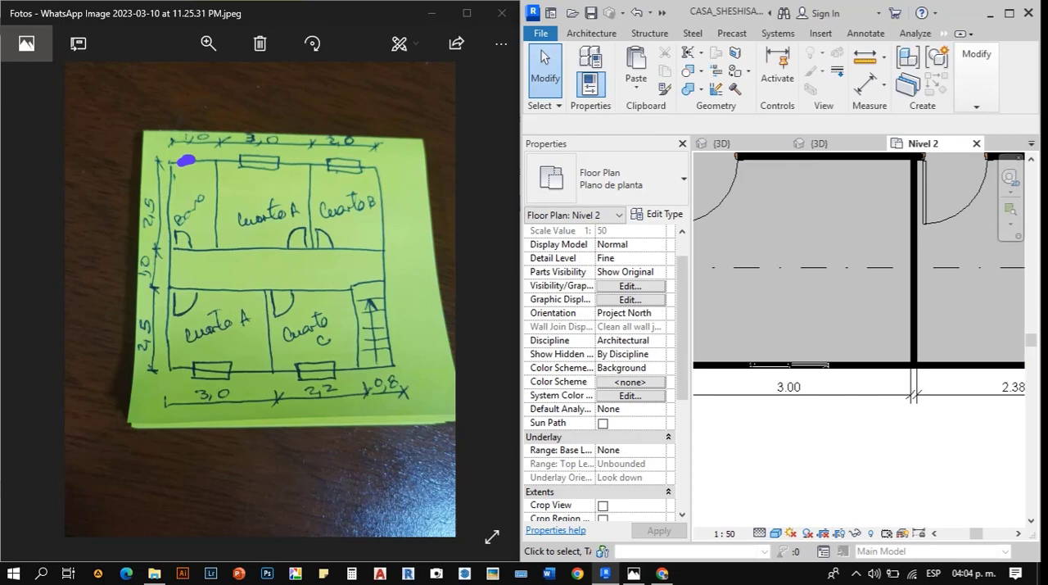
pyautogui.scroll(-3, 787, 334)
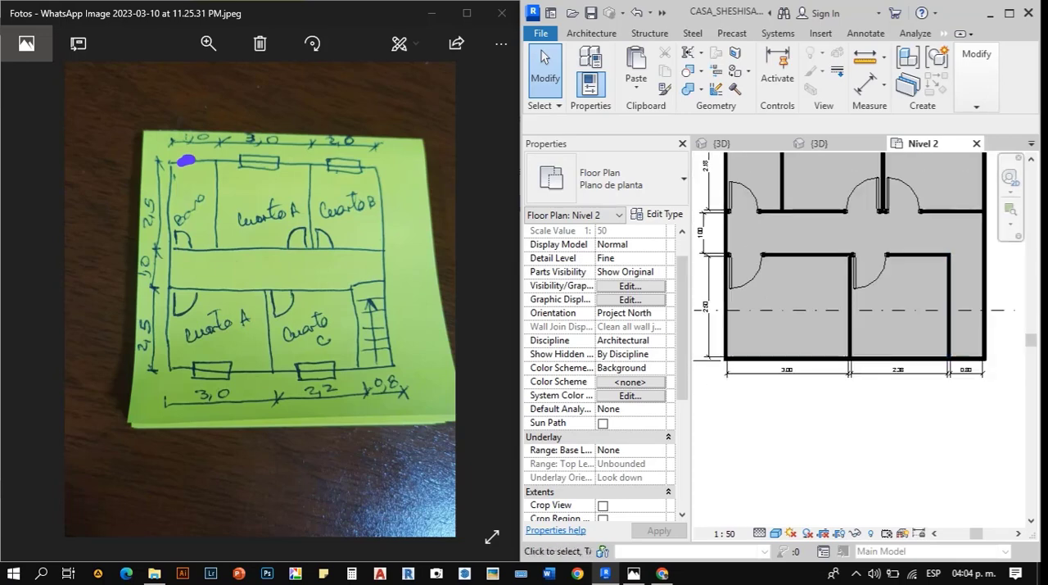
# - Place VAC2_2H_Corredera Ventana 1.00 x .1.2 m windows in the front wall of Cuarto A and, centred about 1.23 m from the side walls, Cuarto C
pyautogui.scroll(3, 898, 342)
pyautogui.press('w')
pyautogui.press('n')
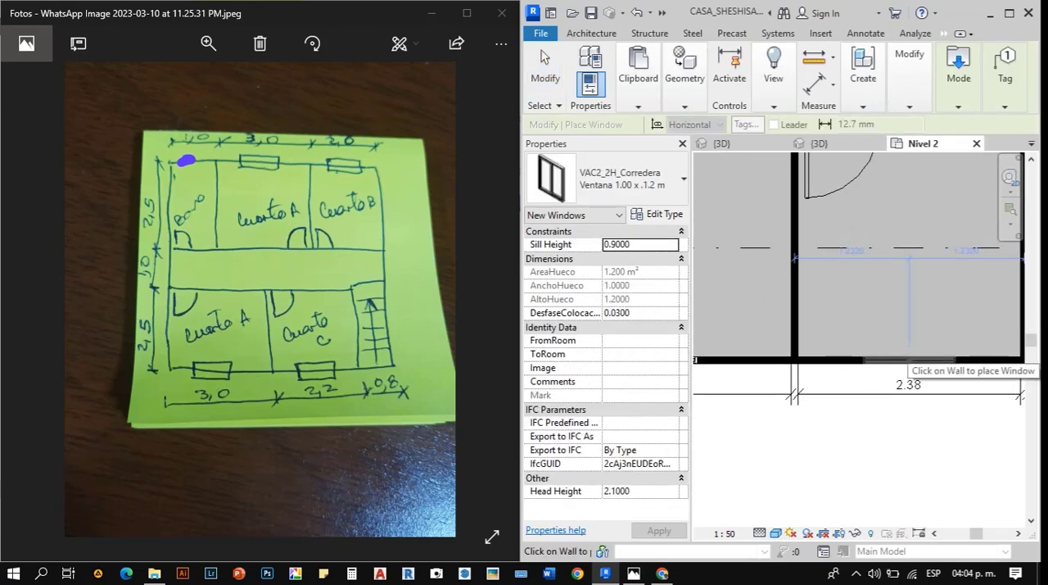
pyautogui.click(909, 358)
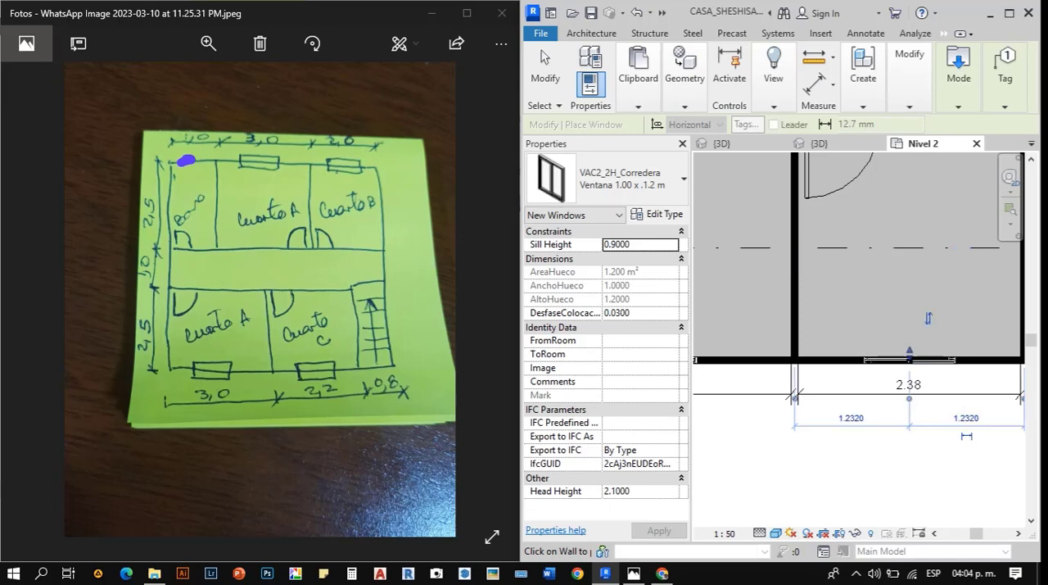
# - Place the same windows in the rear wall of Cuarto B and rear Cuarto A, centred about 1.26 m and 1.25 m from their side walls
pyautogui.press('z')
pyautogui.press('f')
pyautogui.scroll(5, 912, 253)
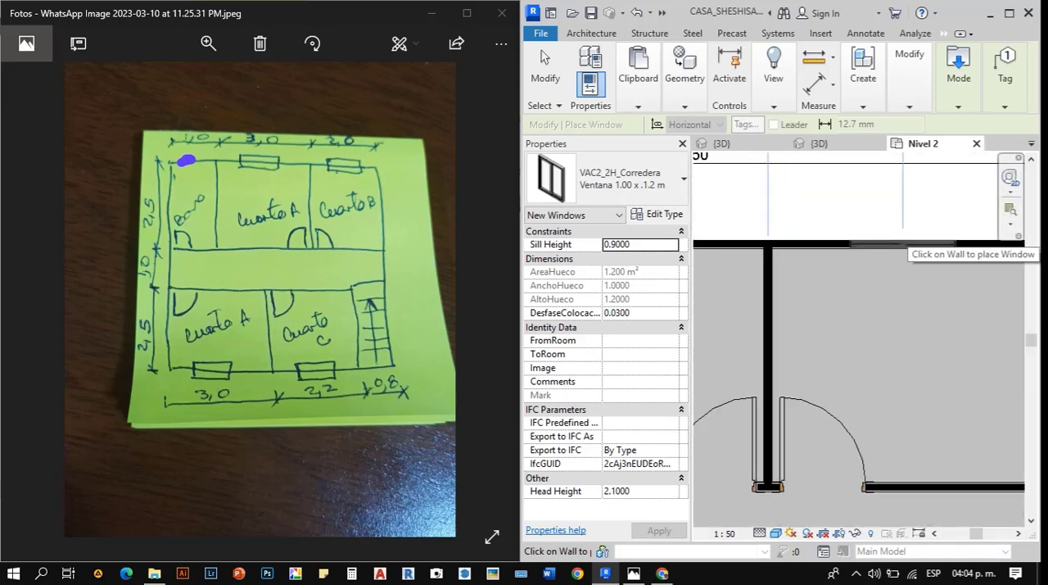
pyautogui.scroll(-2, 906, 238)
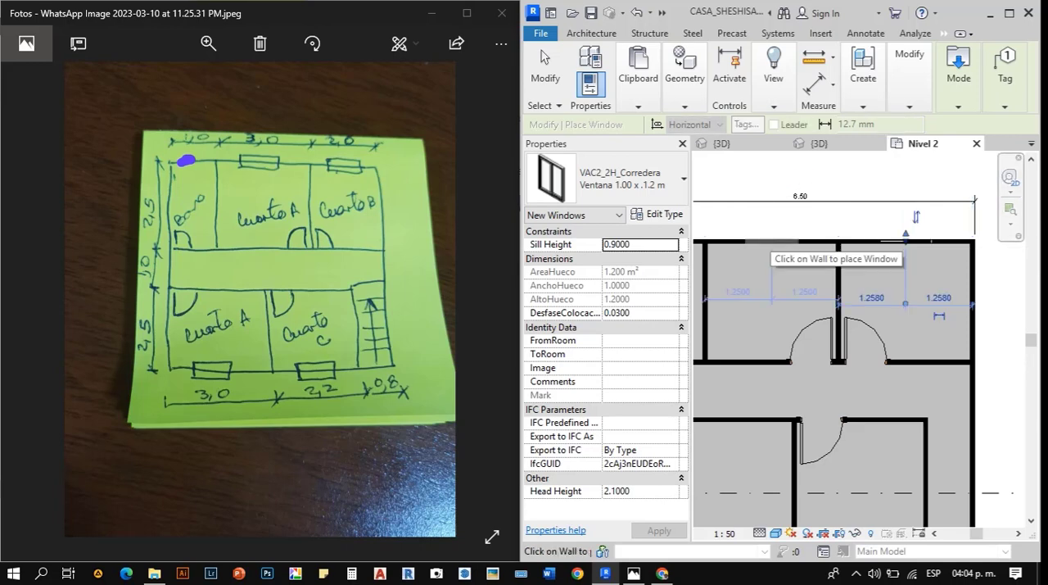
pyautogui.scroll(-2, 905, 238)
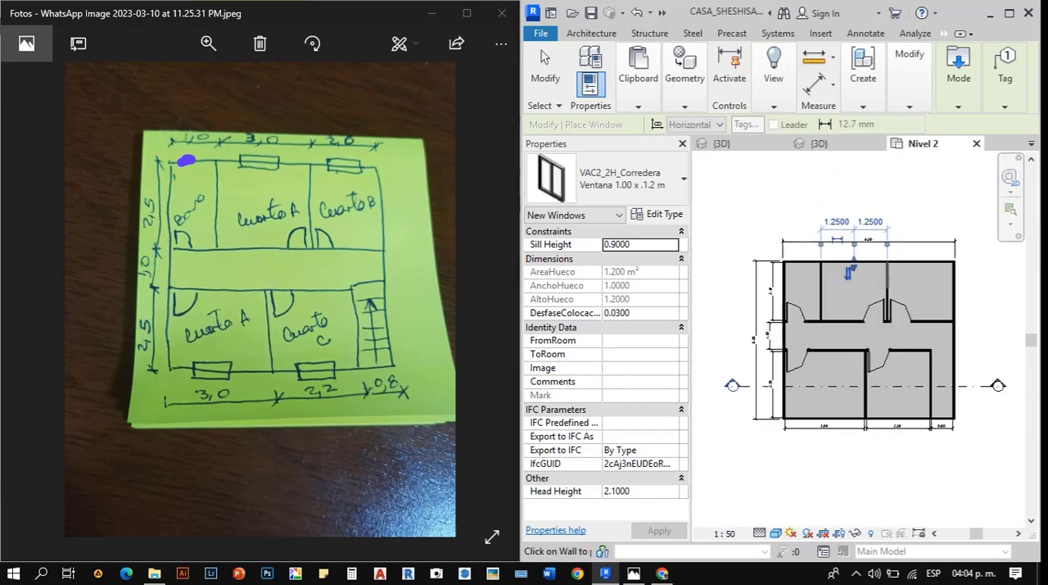
pyautogui.scroll(5, 777, 270)
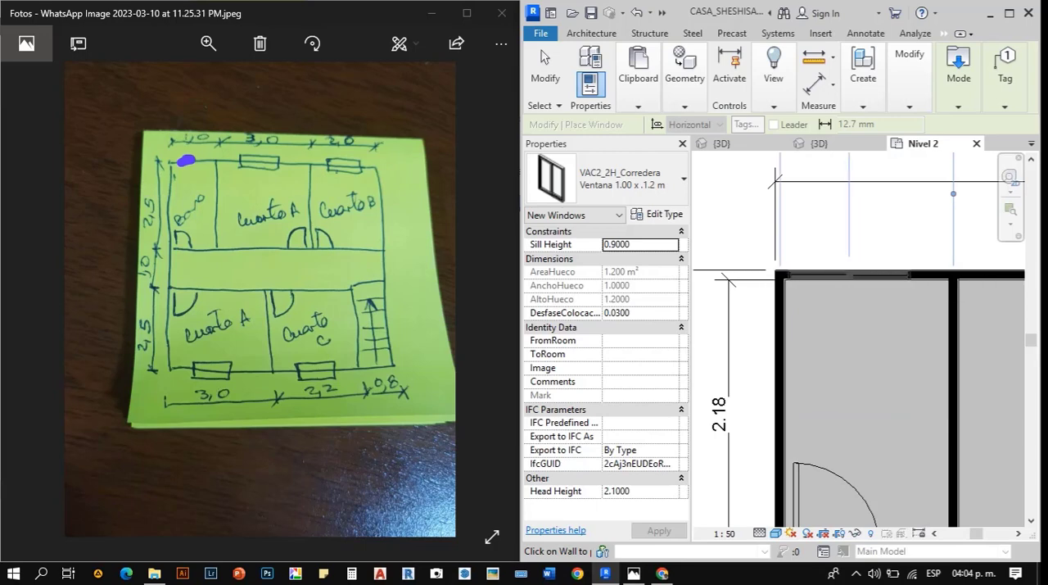
pyautogui.scroll(-4, 843, 266)
pyautogui.press('Escape')
pyautogui.press('Escape')
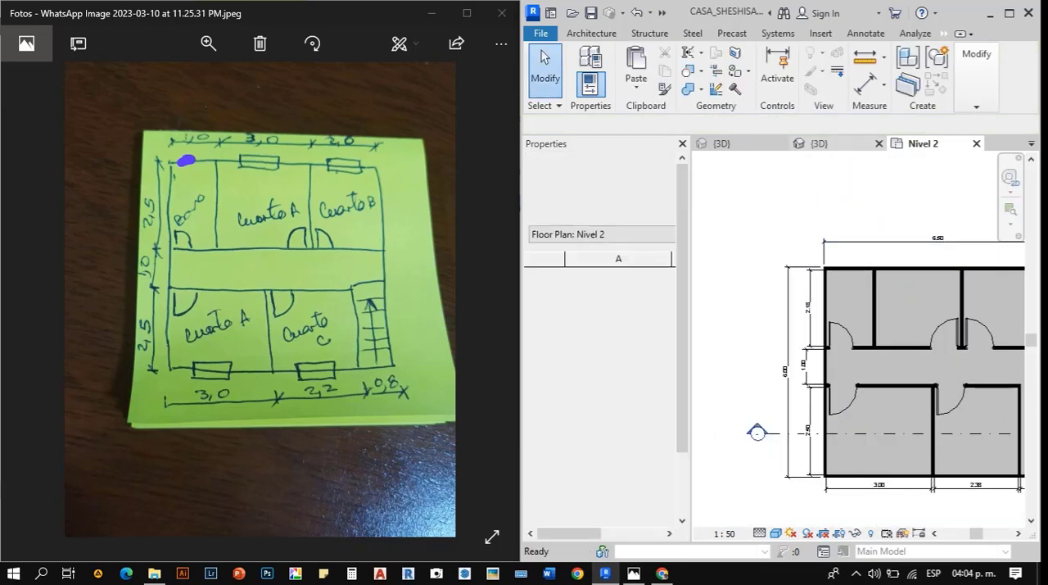
# - Switch to the VAC2_2H_Corredera family's 3D view and close the family
pyautogui.click(821, 144)
pyautogui.scroll(-4, 786, 278)
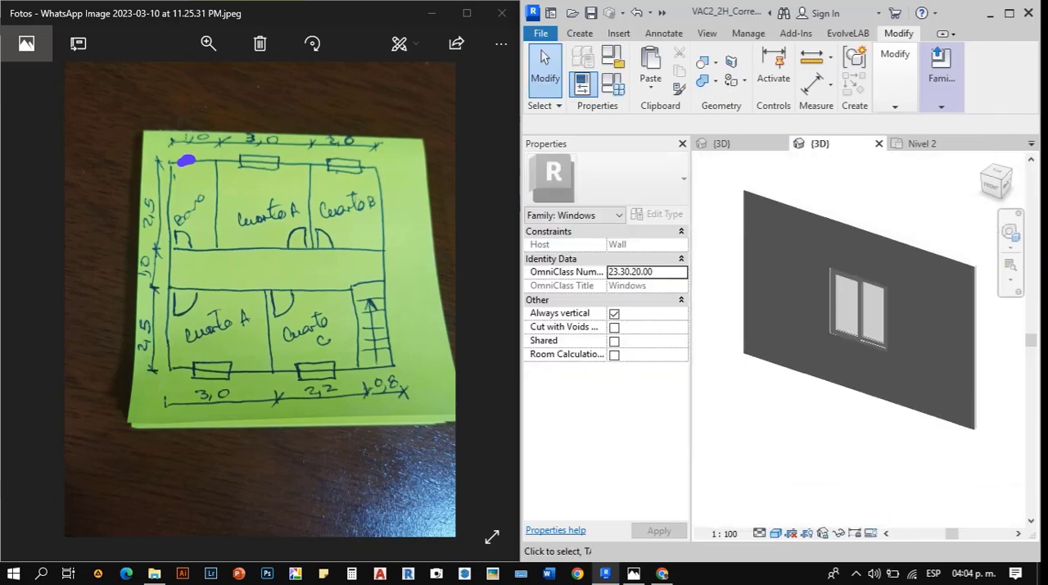
pyautogui.scroll(-1, 712, 335)
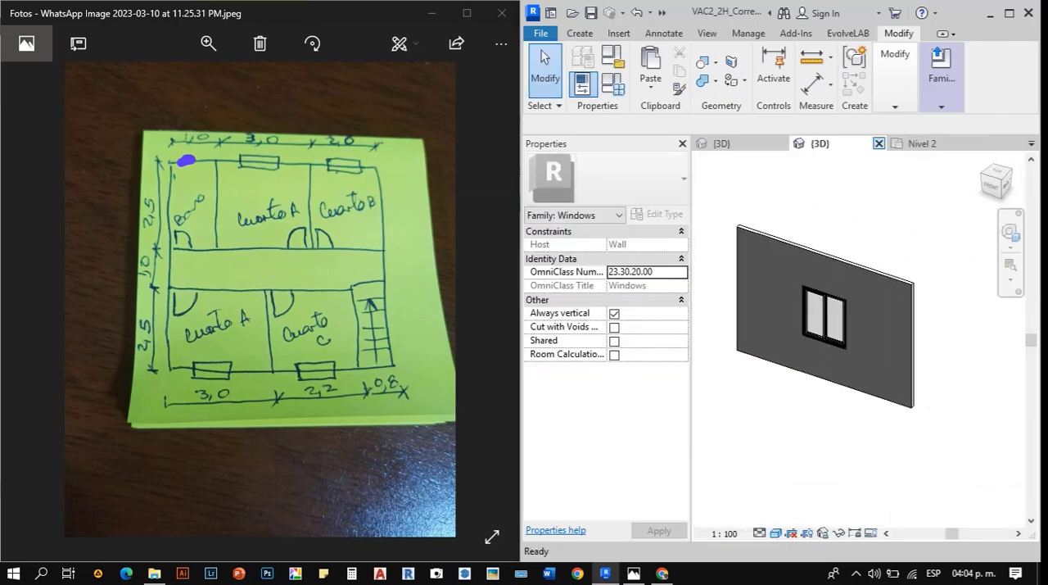
pyautogui.click(878, 143)
pyautogui.click(542, 297)
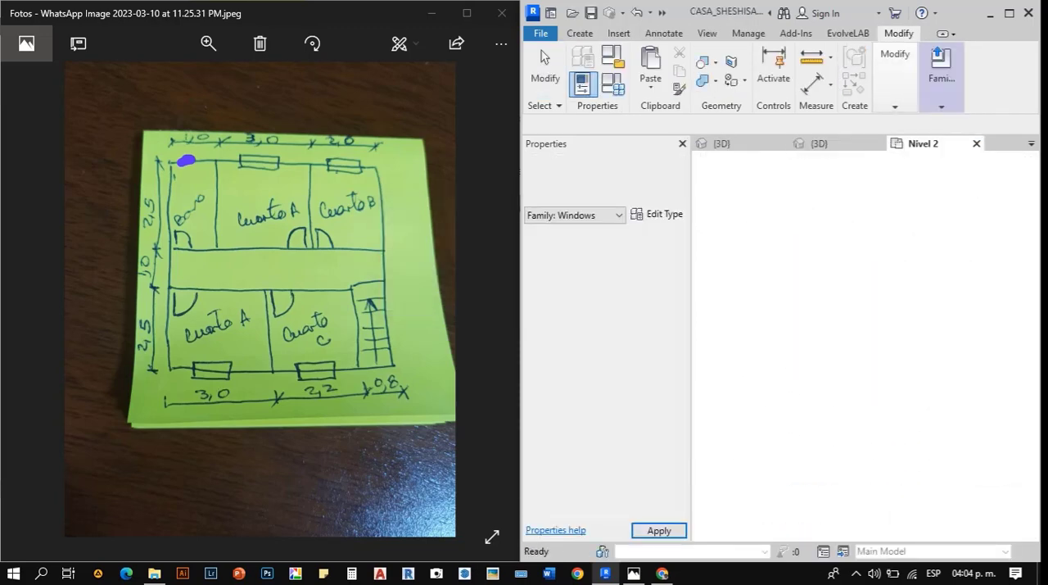
# - Examine the upper-floor windows on the house in the project's 3D view
pyautogui.scroll(-3, 739, 281)
pyautogui.click(728, 143)
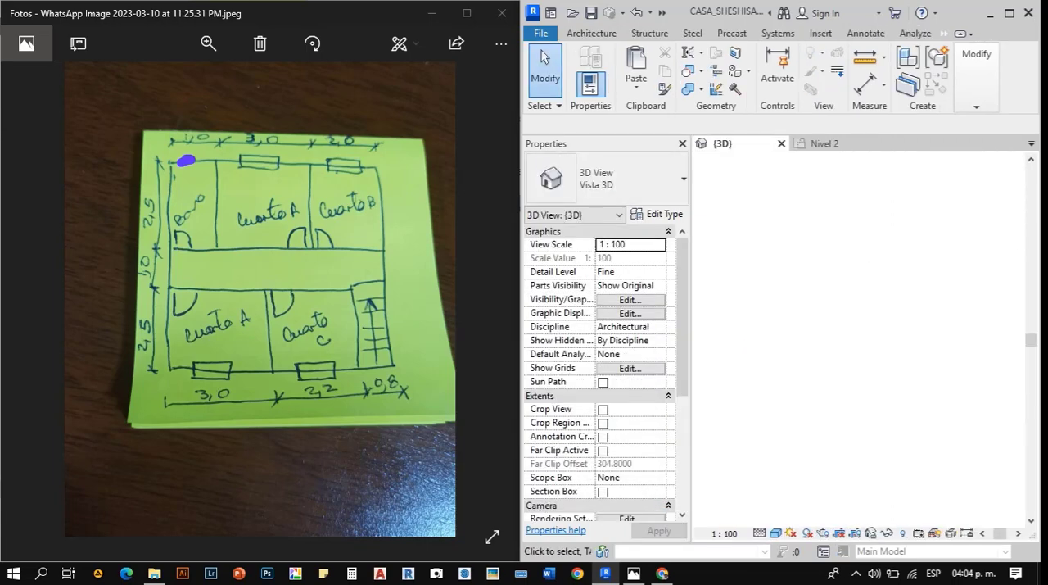
pyautogui.moveTo(882, 344)
pyautogui.keyDown('shift'); pyautogui.mouseDown(button='middle')
pyautogui.moveTo(827, 381)
pyautogui.moveTo(770, 294)
pyautogui.moveTo(856, 352)
pyautogui.moveTo(882, 393)
pyautogui.mouseUp(button='middle'); pyautogui.keyUp('shift')
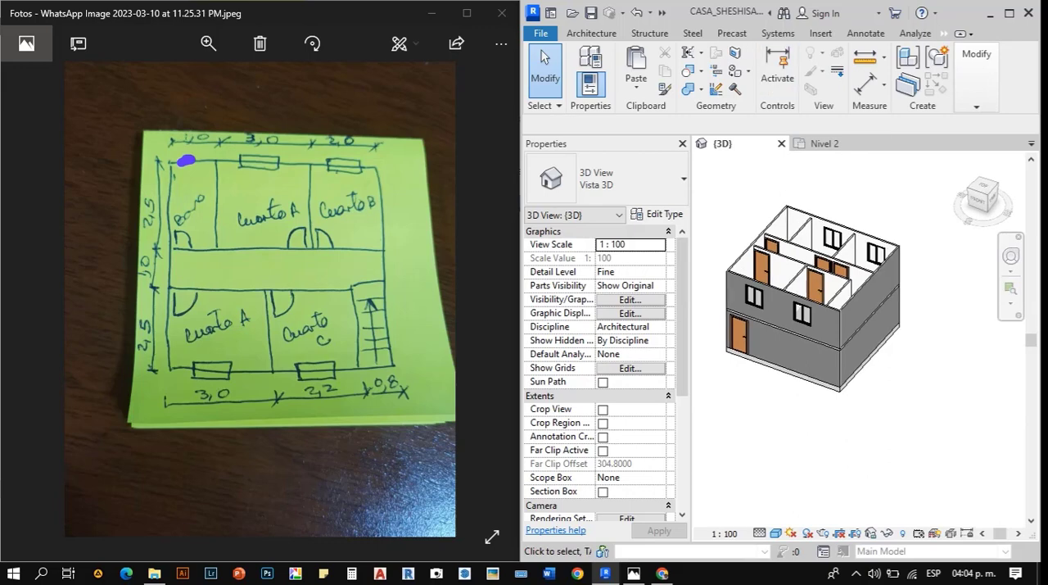
# - Open the Sección 0 view from its section line in the Nivel 2 plan
pyautogui.click(824, 143)
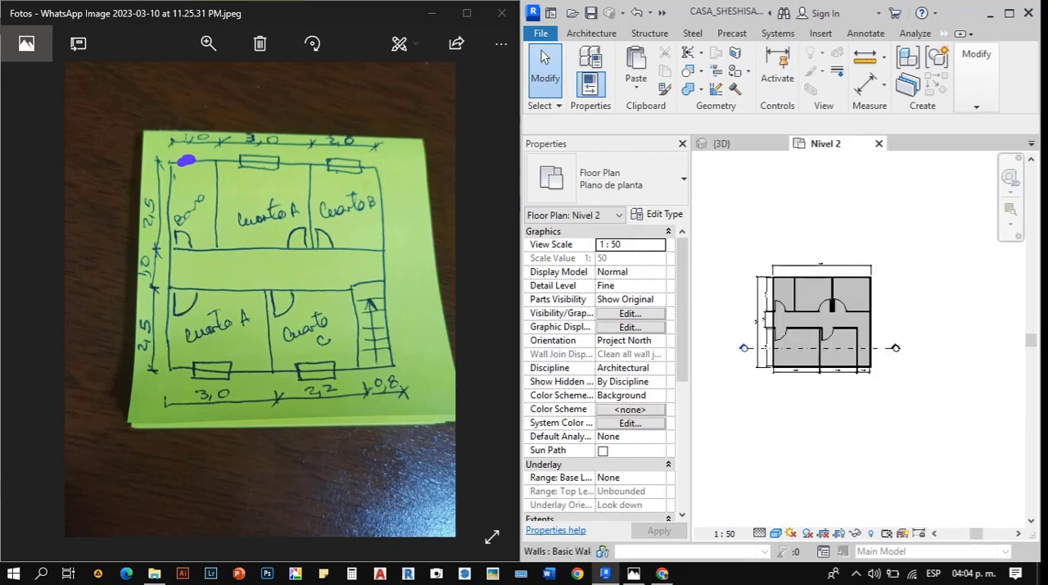
pyautogui.scroll(2, 774, 360)
pyautogui.rightClick(737, 341)
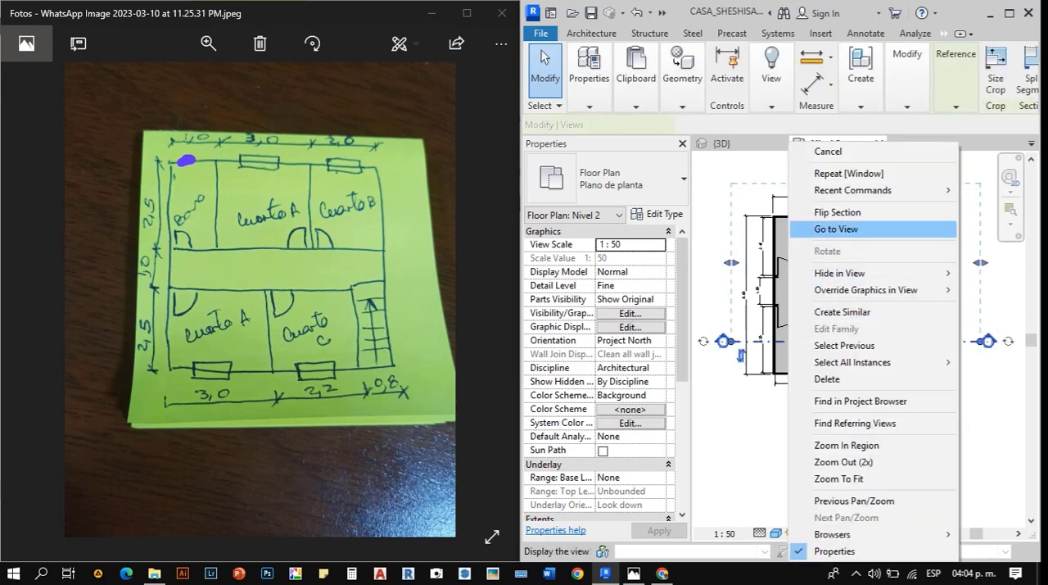
pyautogui.click(785, 229)
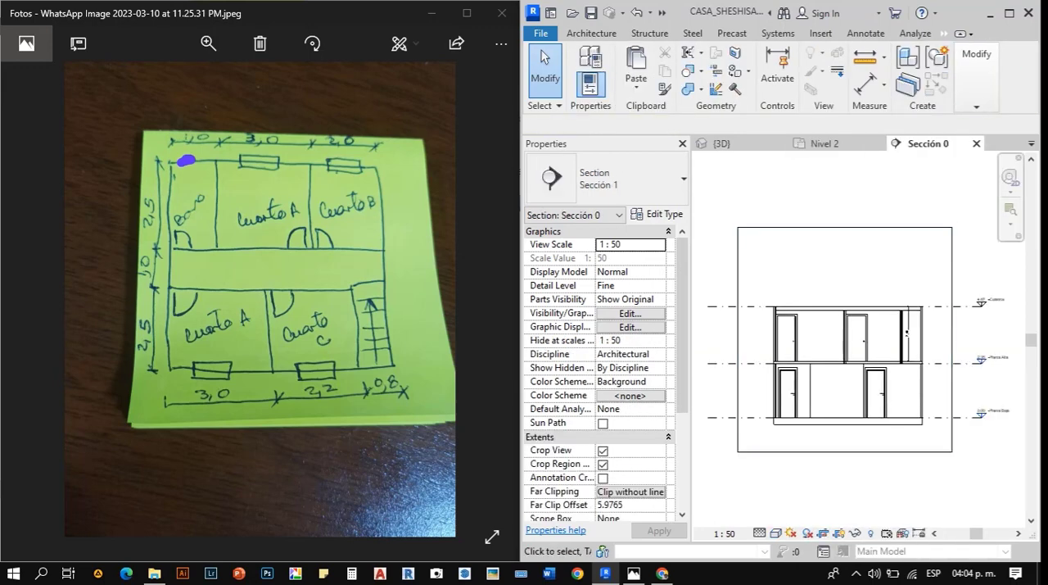
# - Open the floor plan linked to the Planta Baja level from Sección 0
pyautogui.click(996, 411)
pyautogui.rightClick(997, 411)
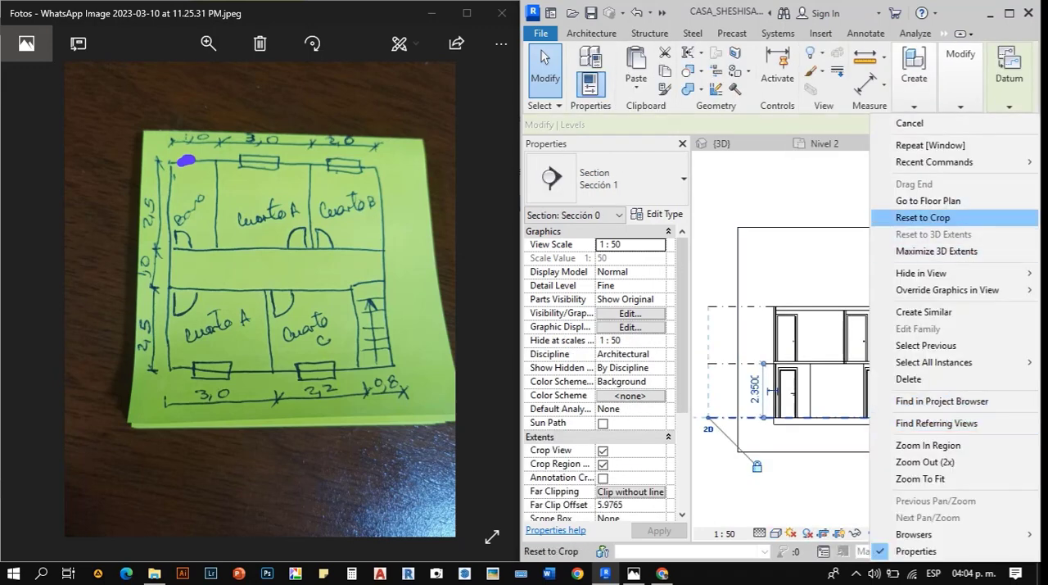
pyautogui.click(941, 200)
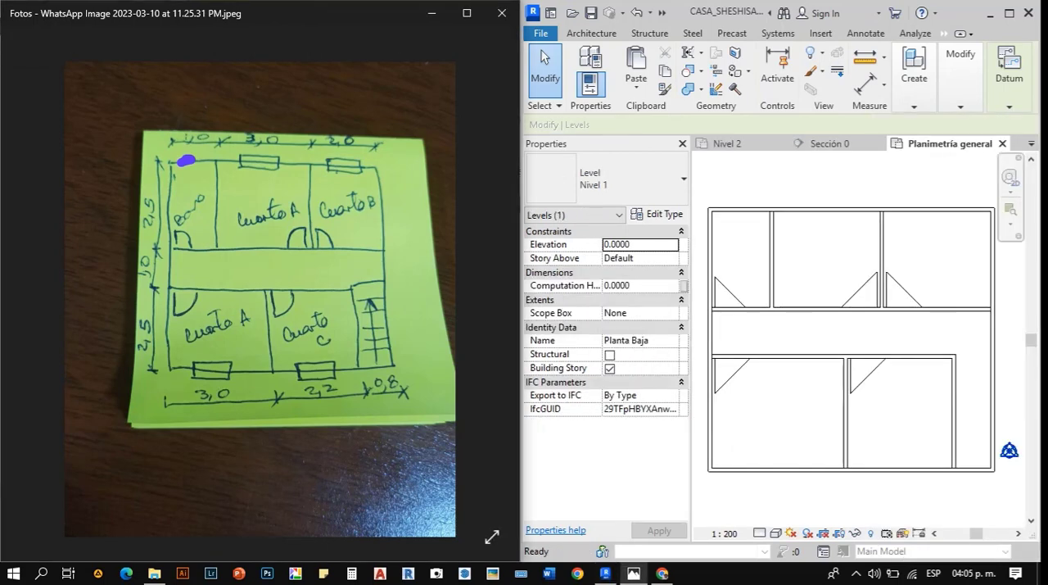
pyautogui.scroll(-3, 260, 299)
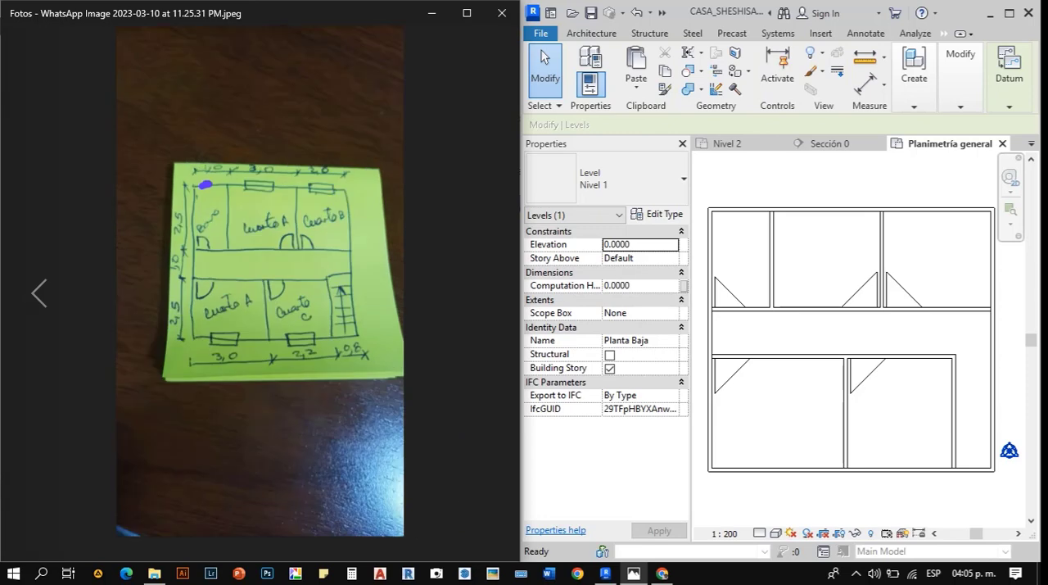
# - Browse the sketch photos in Fotos to review the ground floor layouts, the upper floor plan and the second-floor front elevation
pyautogui.click(39, 293)
pyautogui.click(39, 293)
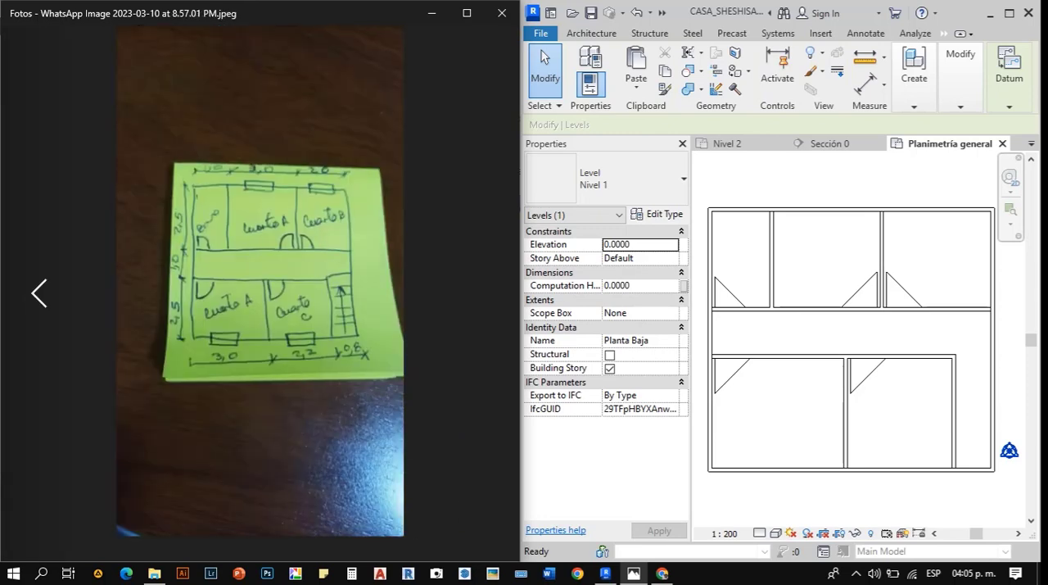
pyautogui.click(39, 293)
pyautogui.click(39, 293)
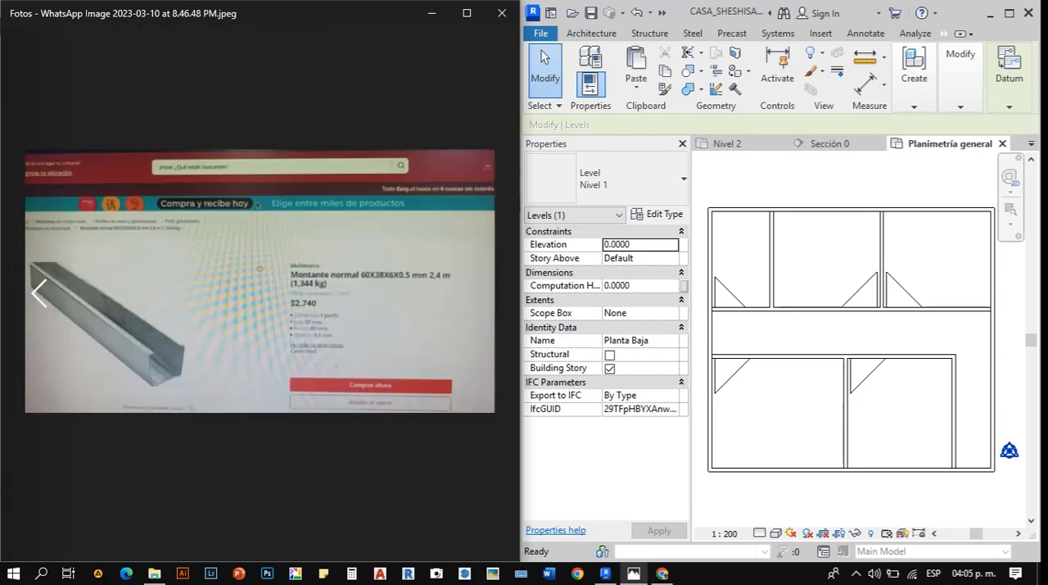
pyautogui.click(40, 293)
pyautogui.press('Left')
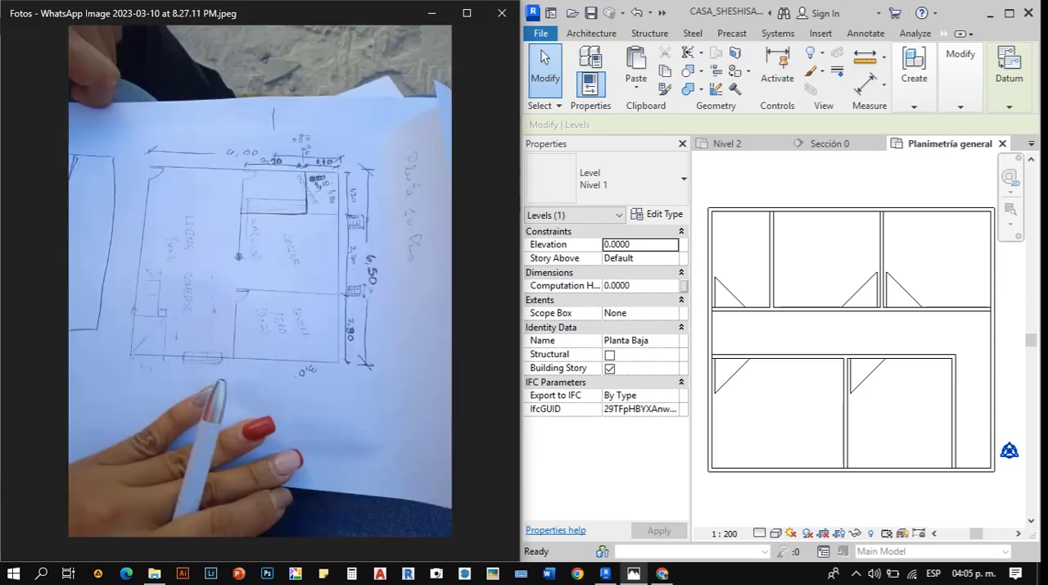
pyautogui.press('Right')
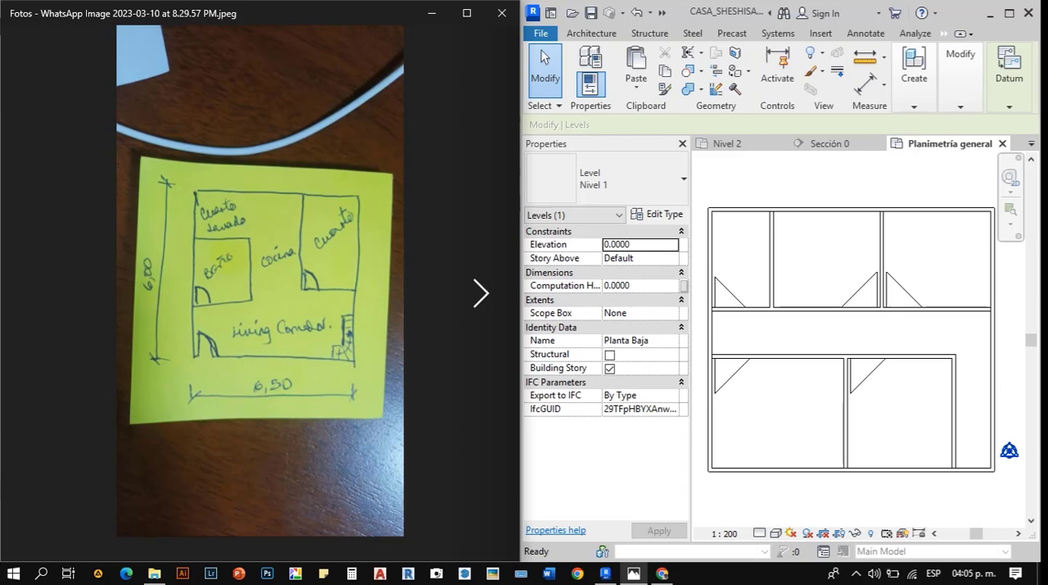
pyautogui.press('Right')
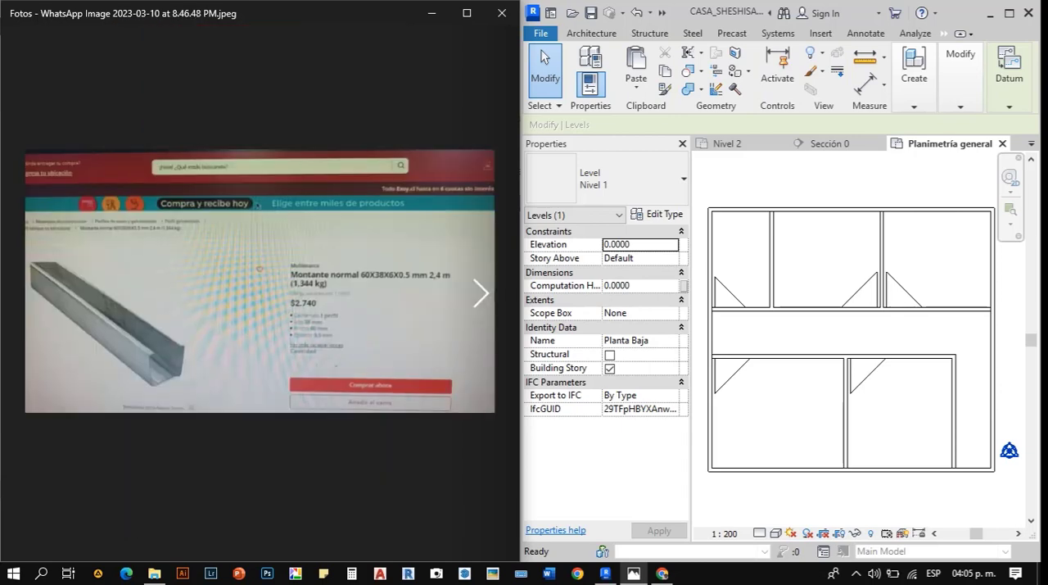
pyautogui.press('Right')
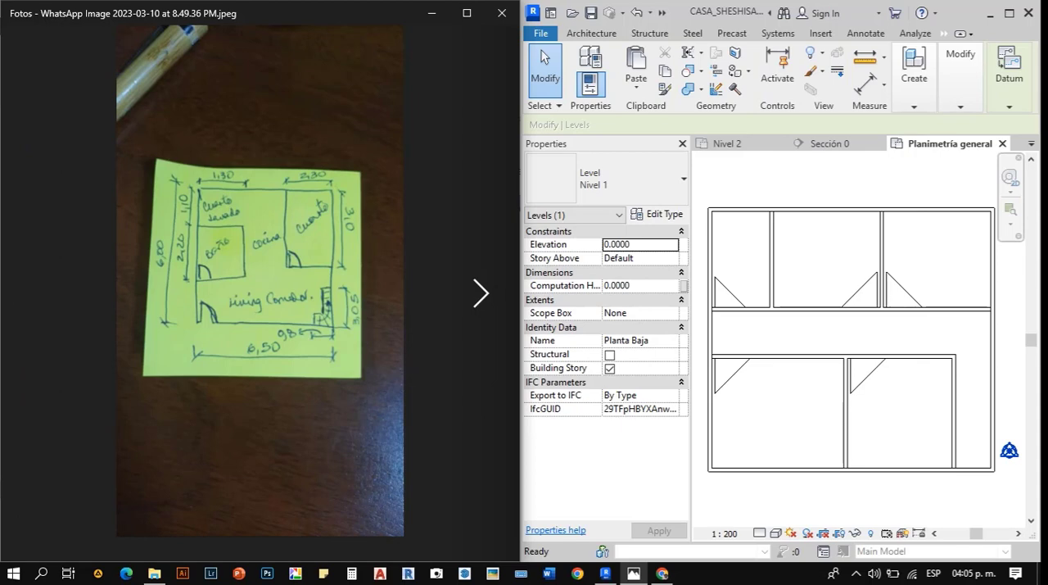
pyautogui.press('Right')
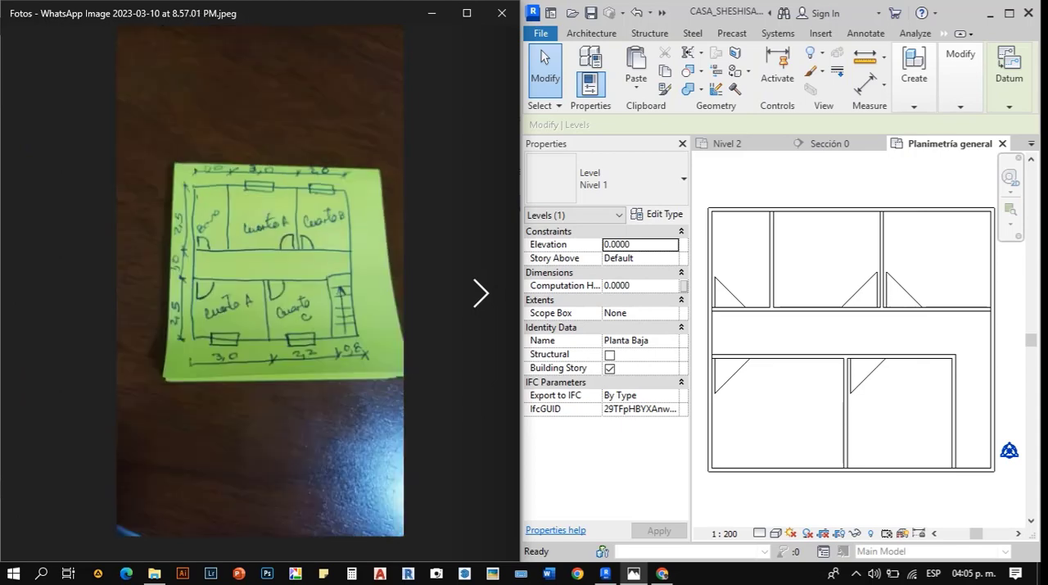
pyautogui.press('Right')
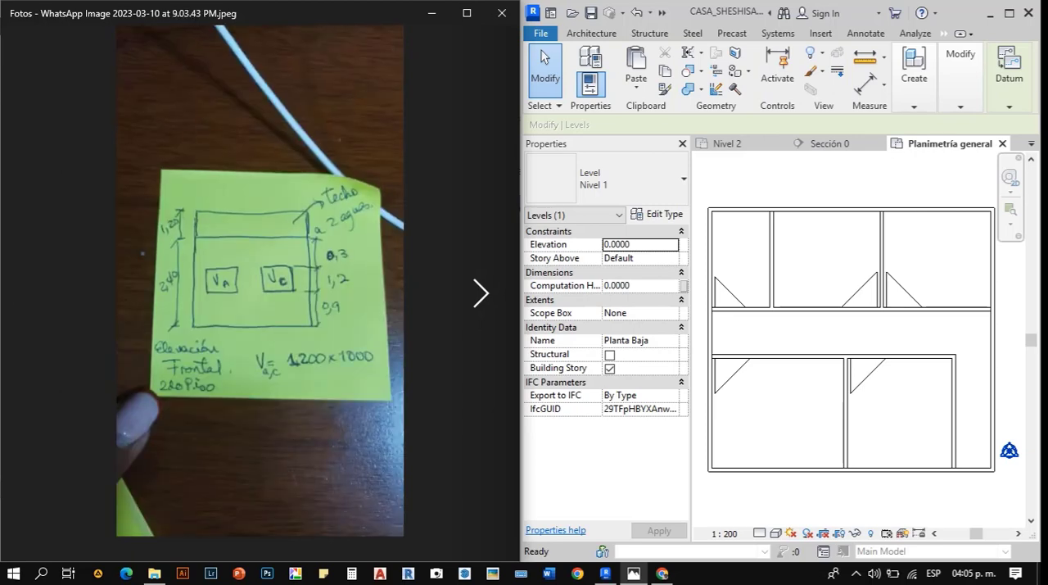
# - Switch back to Revit and set the Planimetría general floor plan's detail level to Fine
pyautogui.click(870, 334)
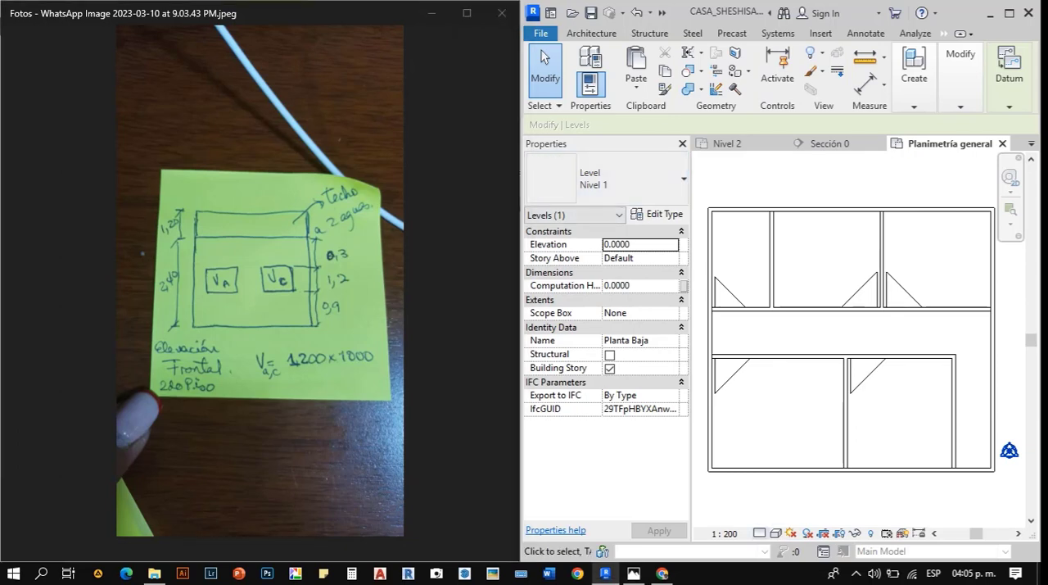
pyautogui.click(760, 533)
pyautogui.click(770, 514)
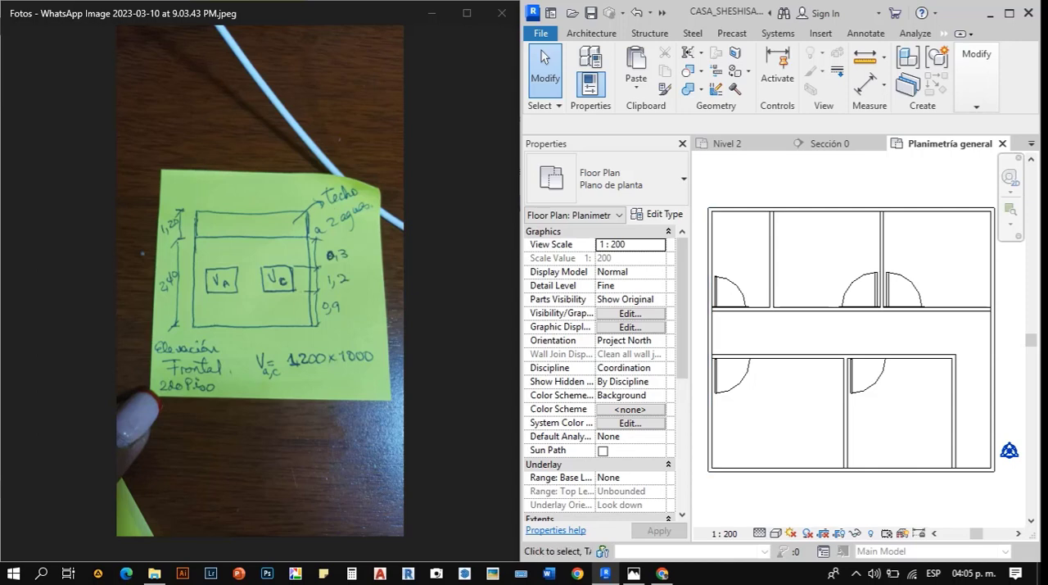
# - Return to the Nivel 2 plan and open the Sección 0 view from its section line
pyautogui.scroll(-2, 766, 254)
pyautogui.click(726, 144)
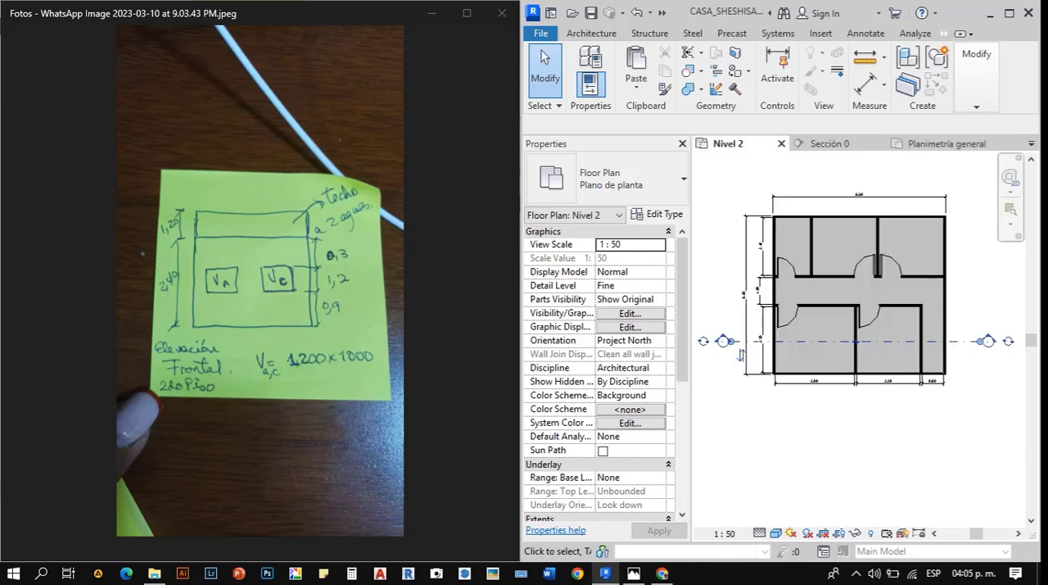
pyautogui.rightClick(870, 340)
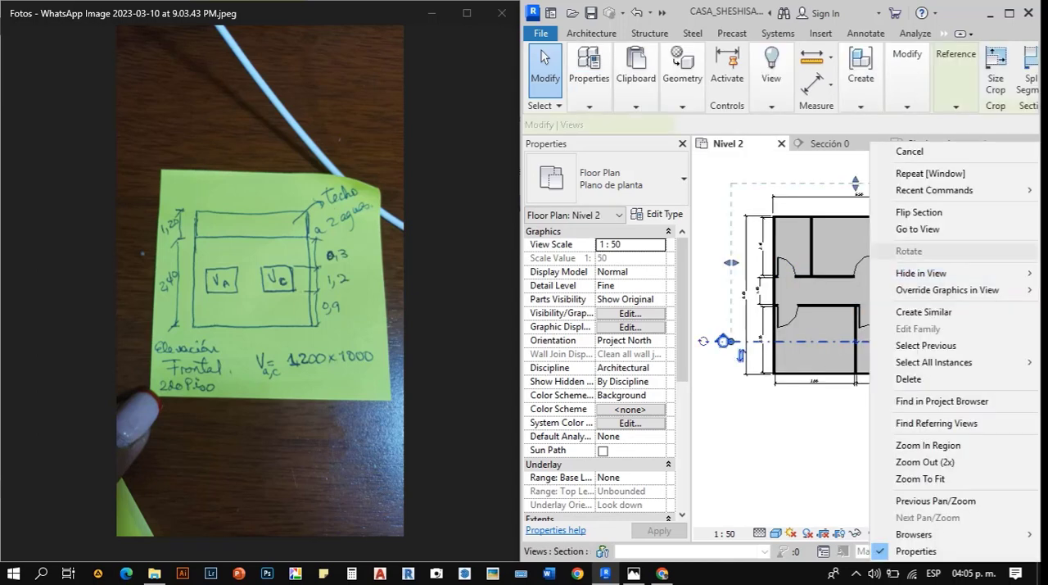
pyautogui.click(909, 229)
pyautogui.scroll(4, 906, 331)
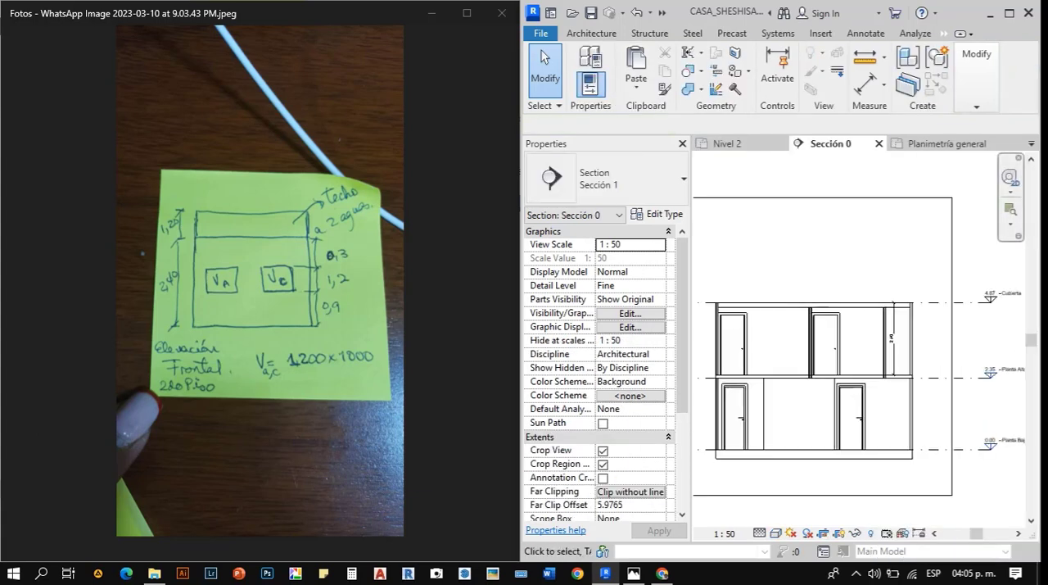
# - Reset the Cubierta level line's extents to the crop region in the Sección 0 view
pyautogui.click(929, 295)
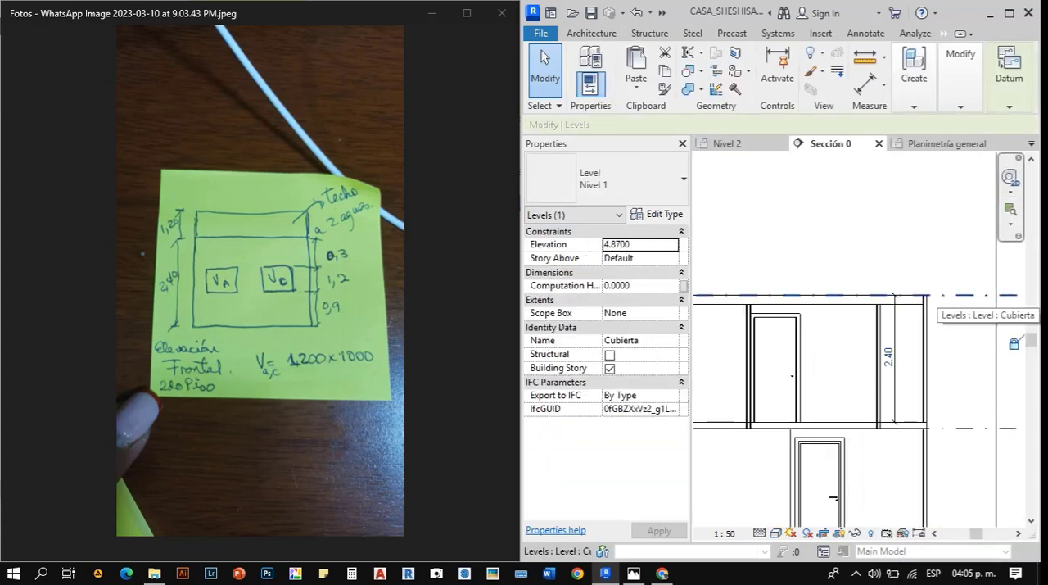
pyautogui.rightClick(929, 295)
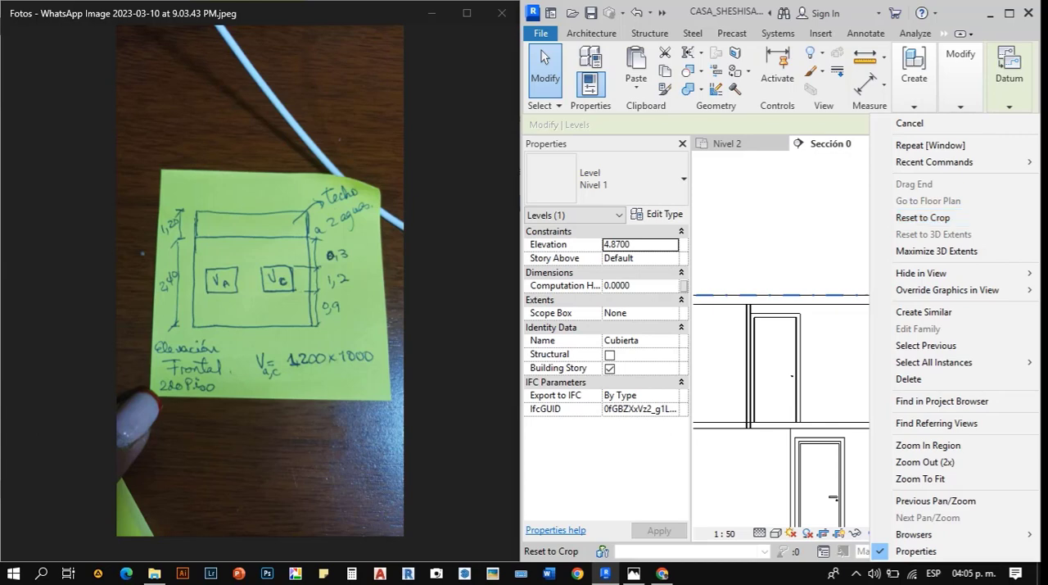
pyautogui.click(923, 217)
pyautogui.press('Escape')
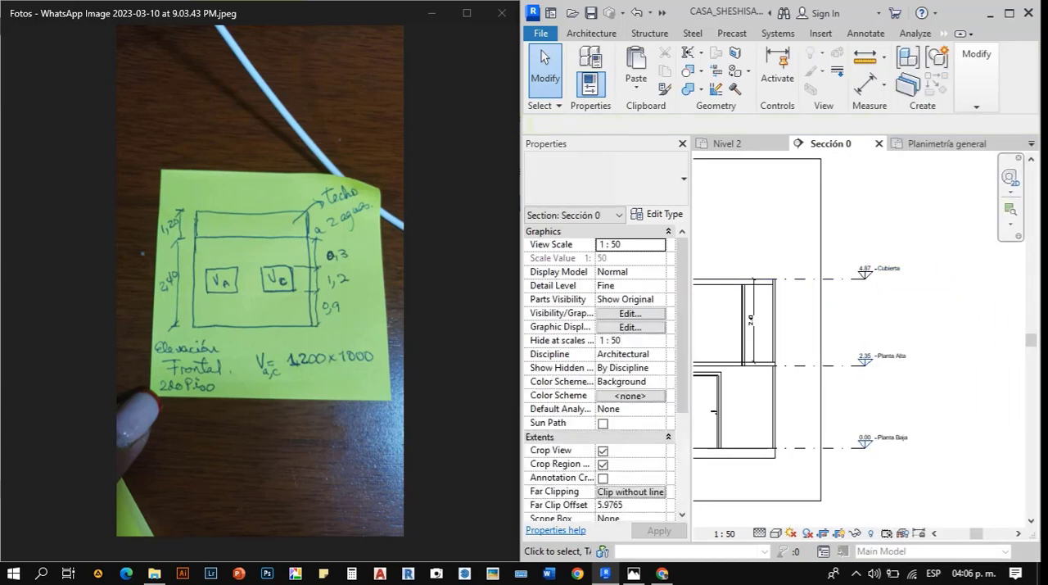
pyautogui.scroll(3, 874, 286)
pyautogui.rightClick(827, 271)
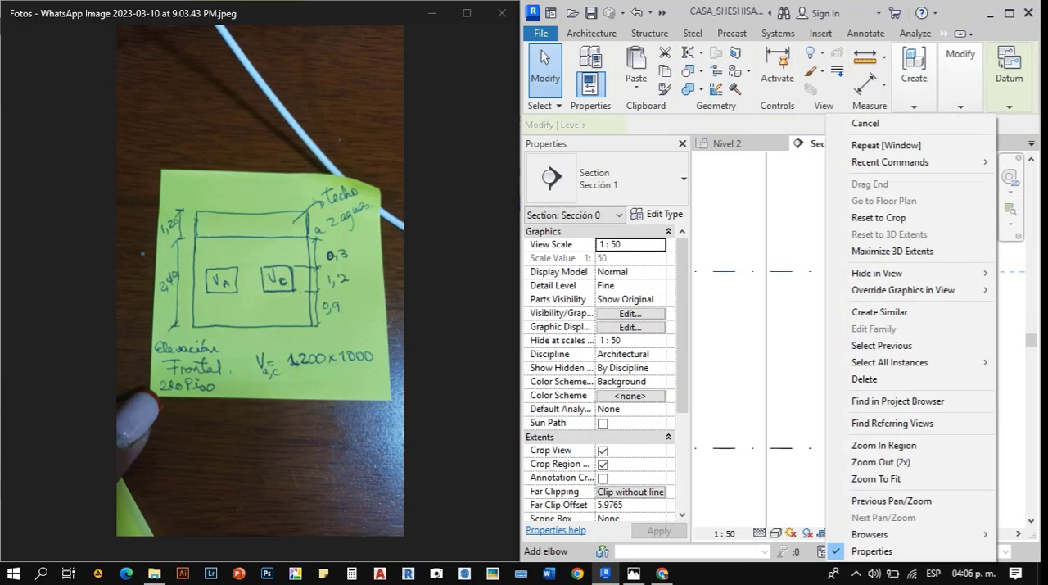
pyautogui.press('Escape')
pyautogui.scroll(-3, 794, 312)
pyautogui.press('Escape')
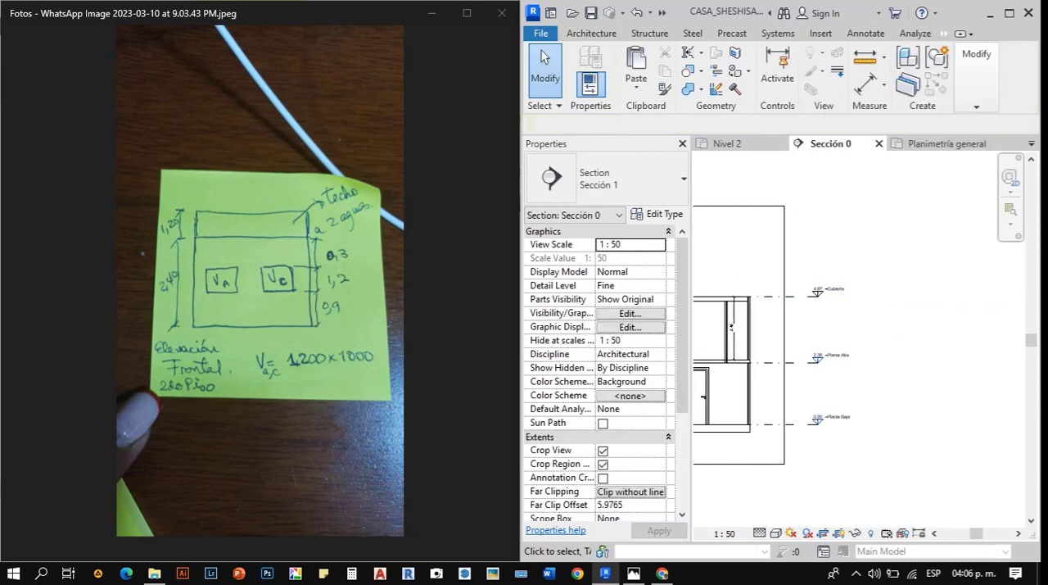